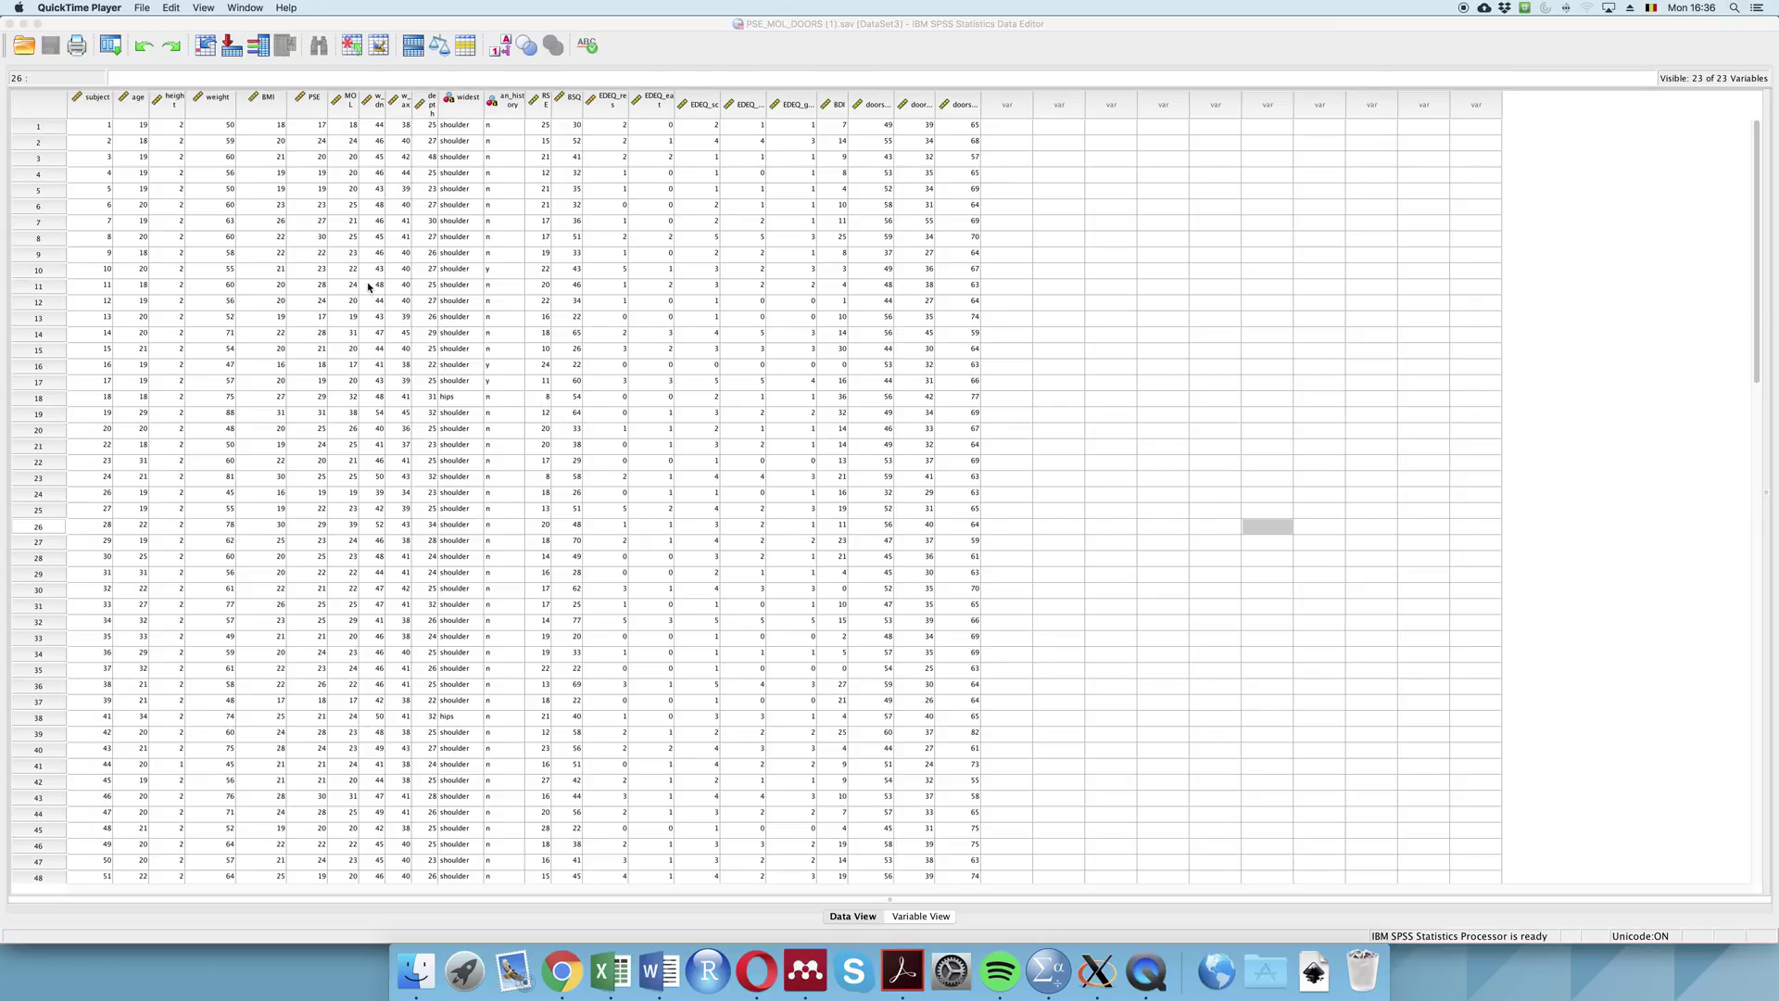
- Select the age variable column and bring up the Graphs menu
{"action": "left_click", "coordinate": [139, 100]}
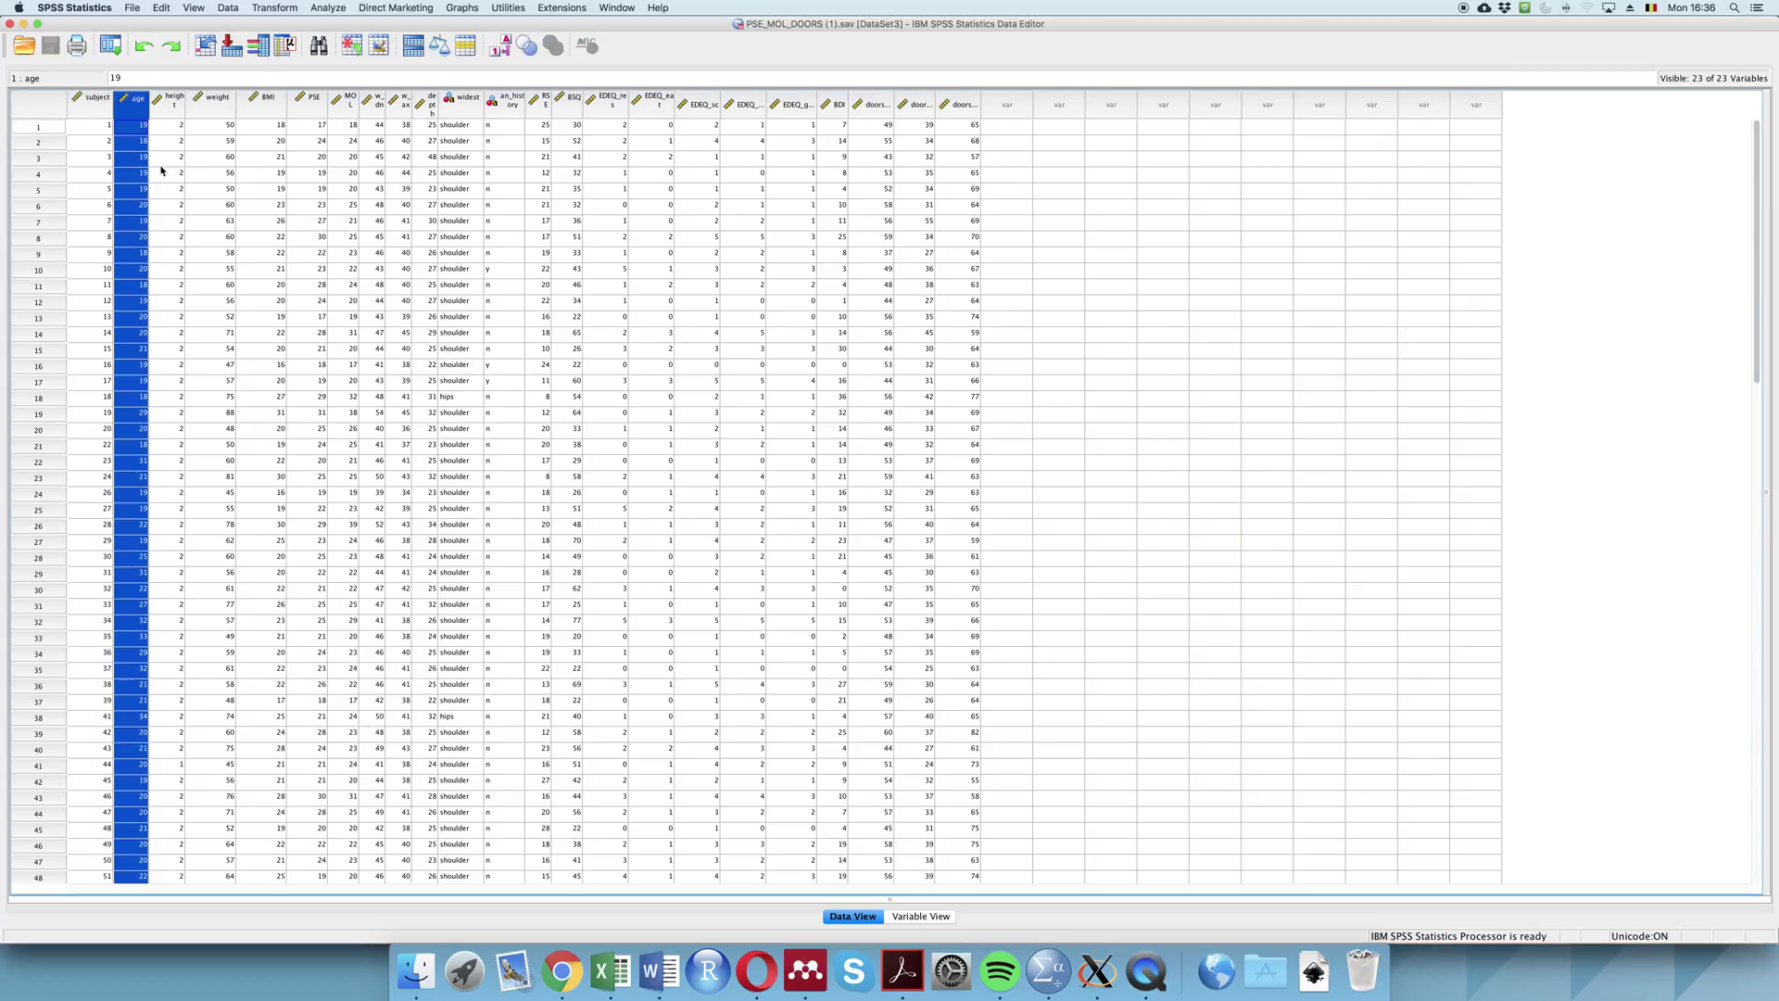
{"action": "left_click", "coordinate": [327, 10]}
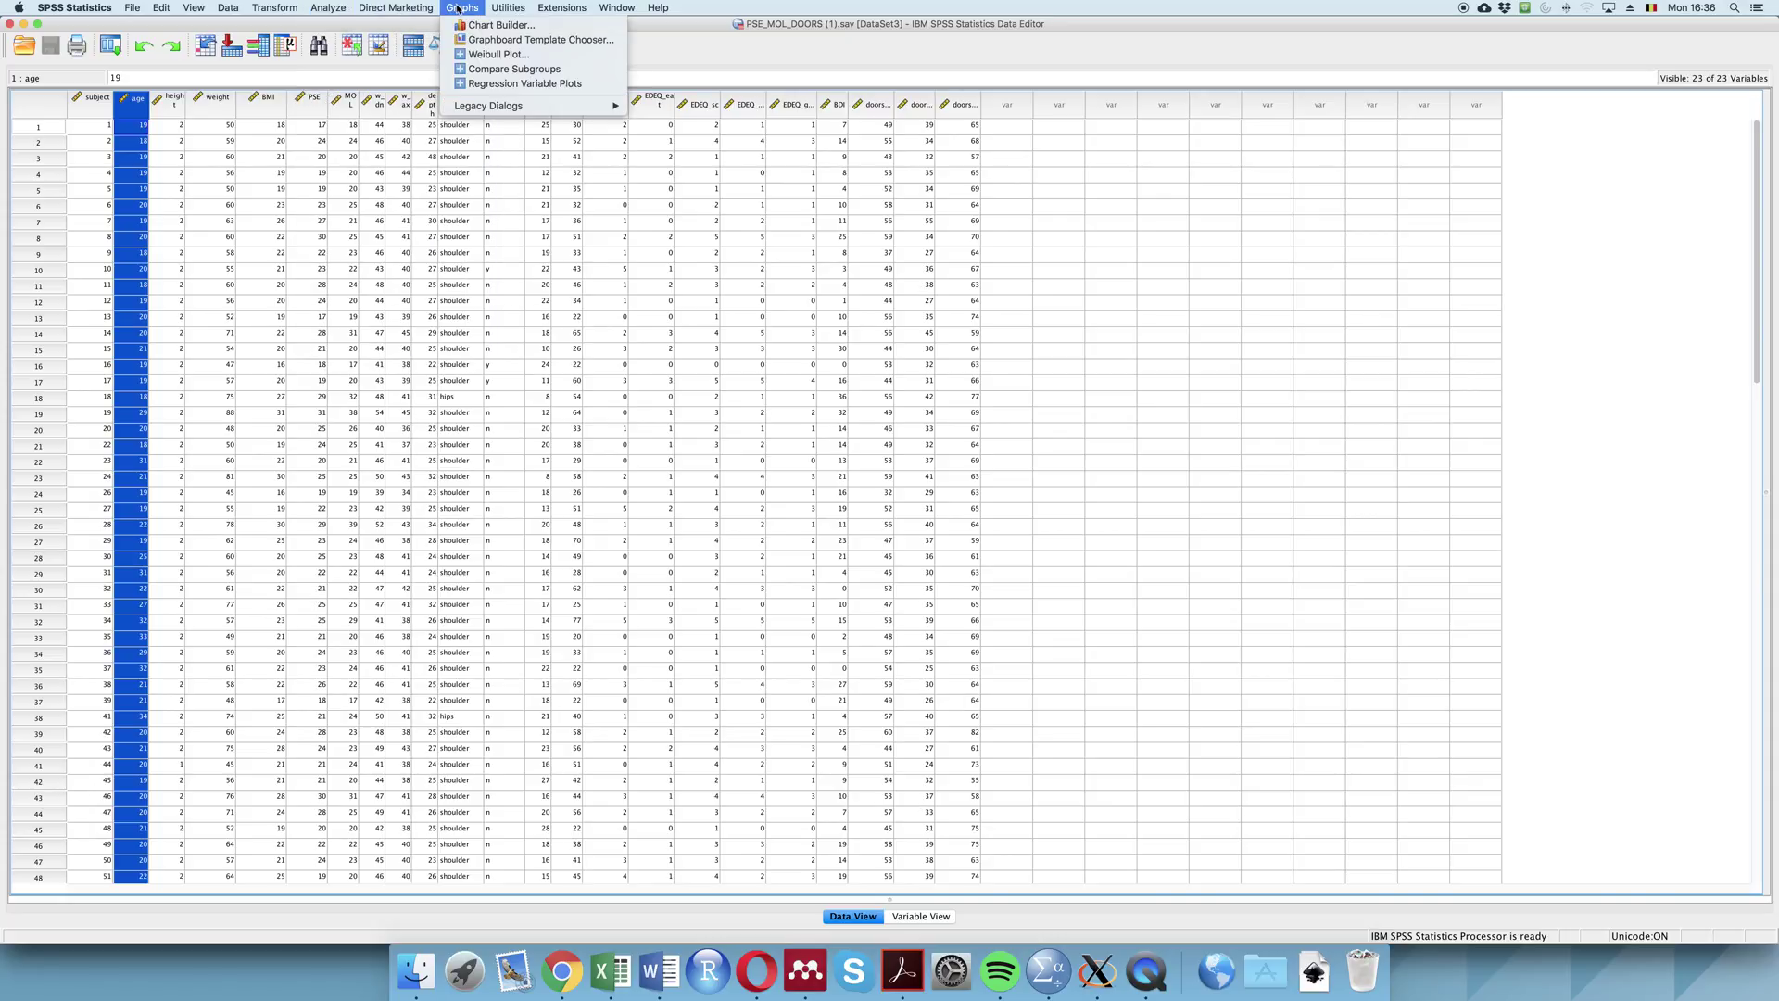
- Build a simple boxplot in Chart Builder with age on the y-axis and generate it
{"action": "left_click", "coordinate": [463, 25]}
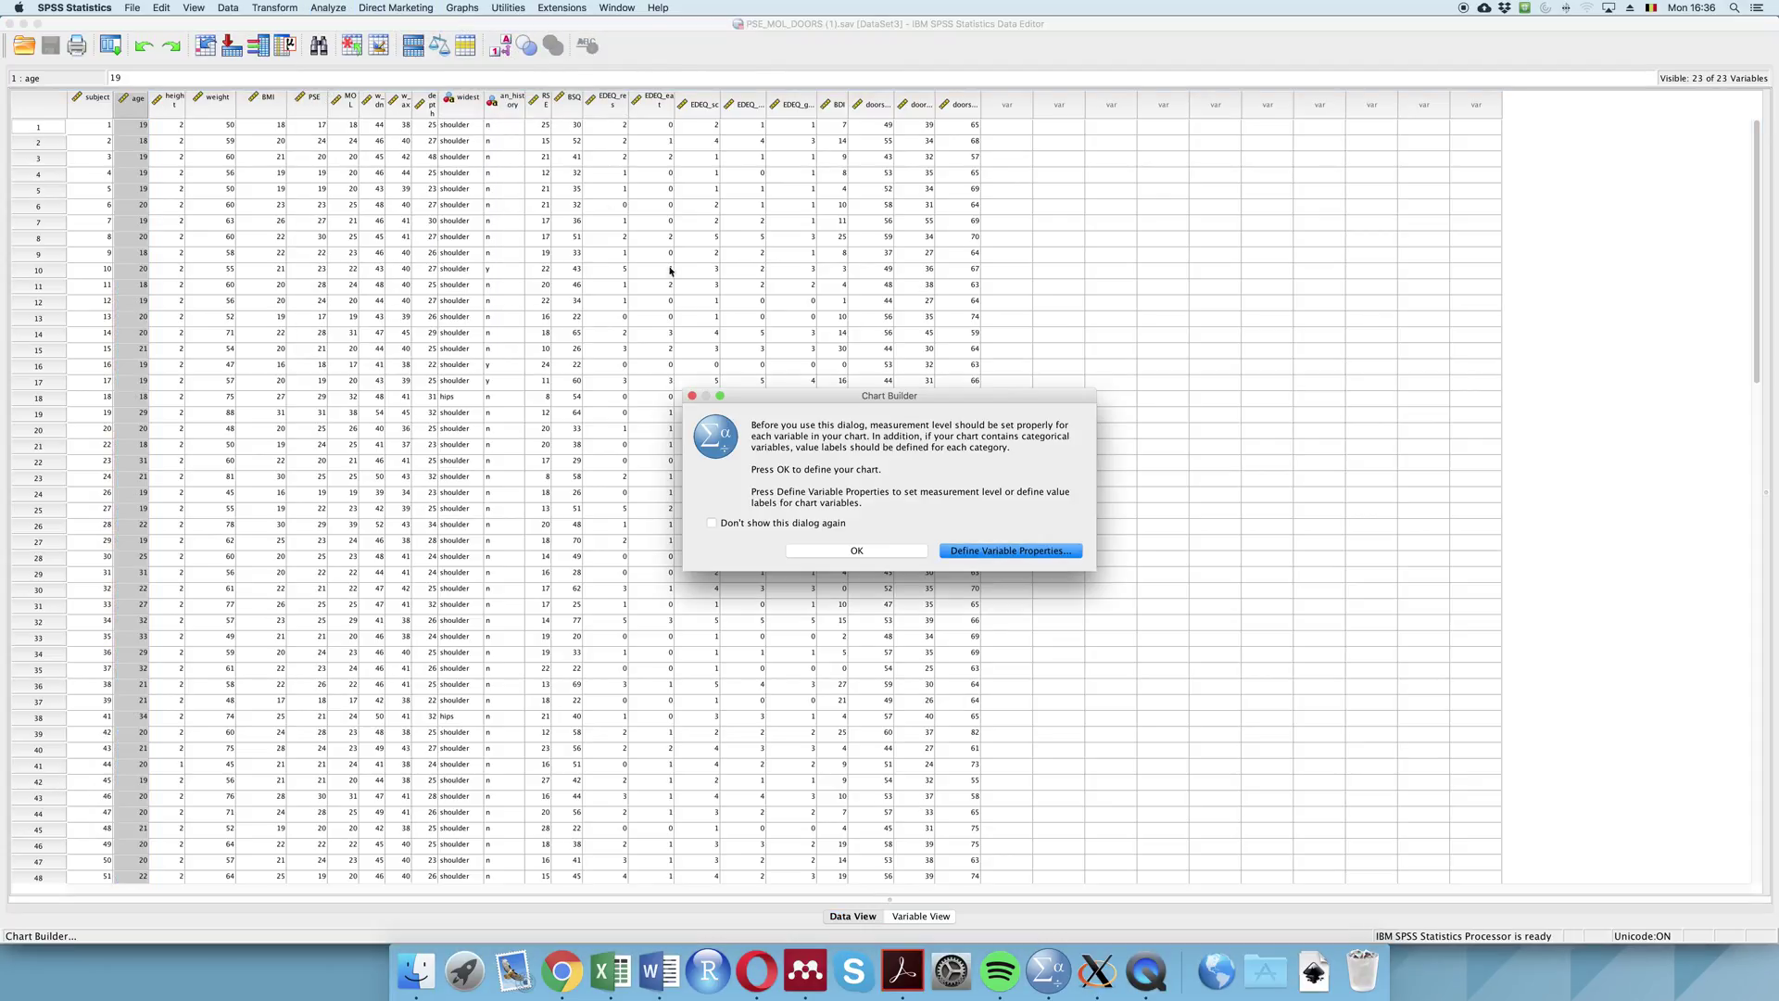
{"action": "left_click", "coordinate": [854, 546]}
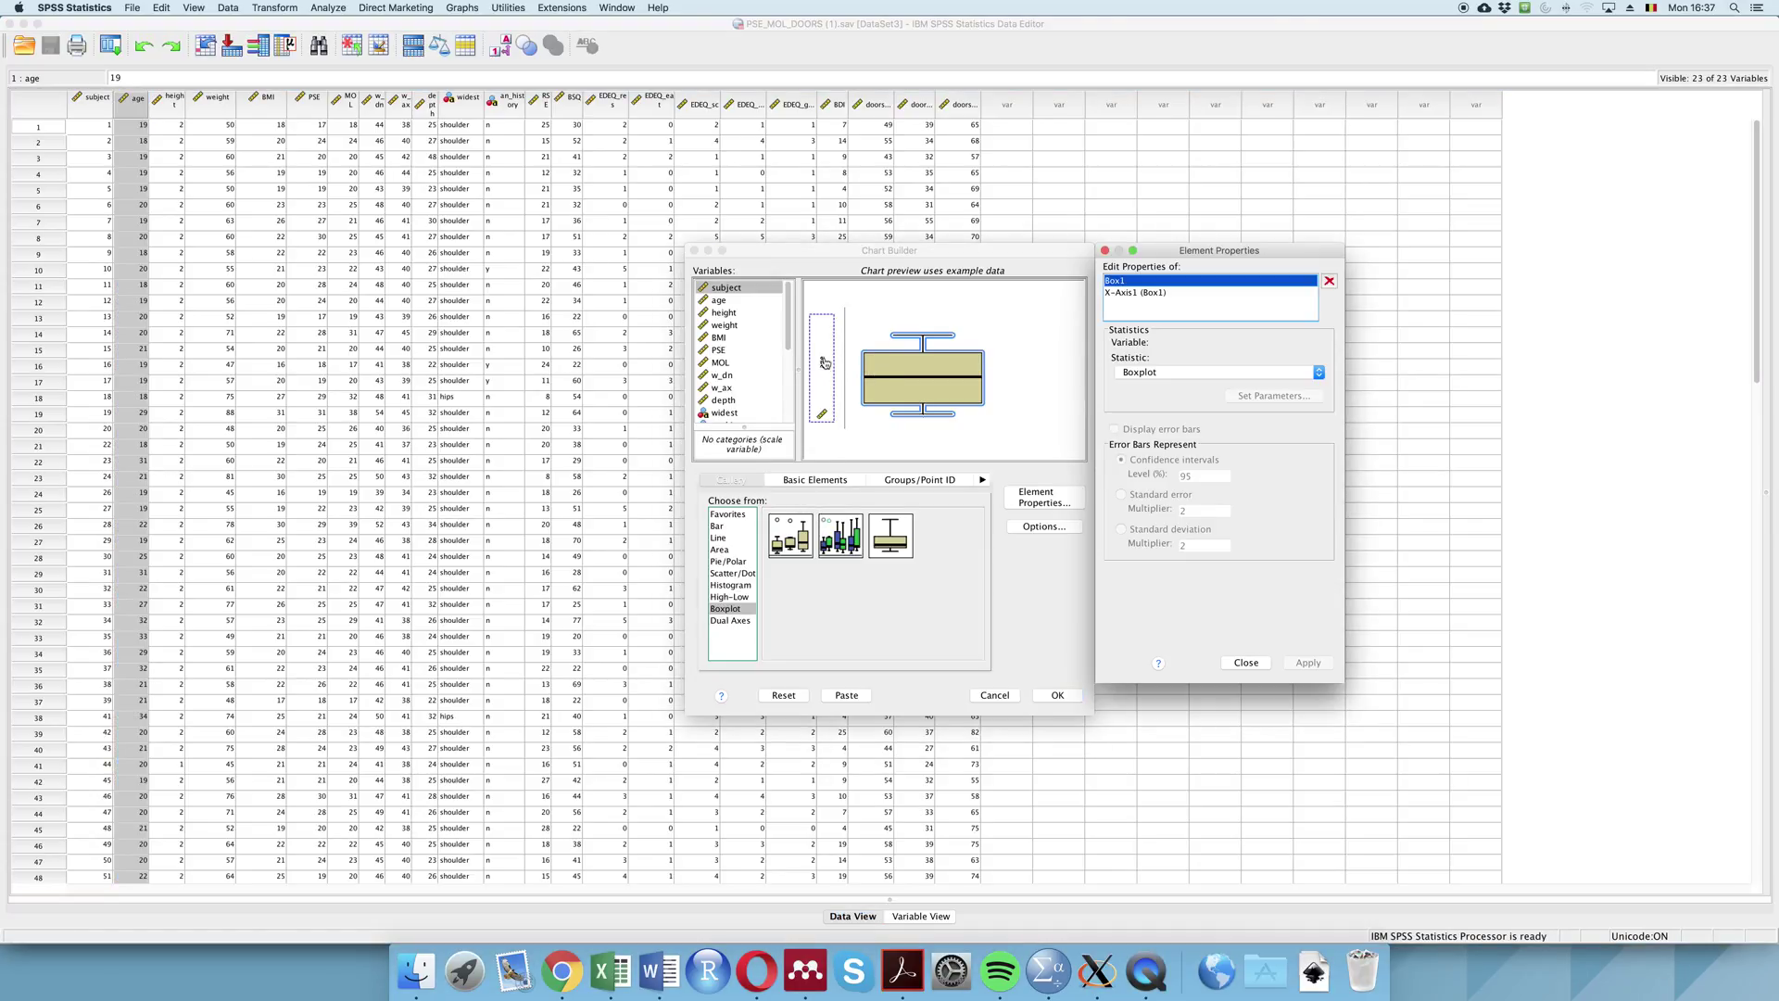
{"action": "left_click_drag", "start_coordinate": [819, 360], "coordinate": [819, 359]}
{"action": "left_click_drag", "start_coordinate": [818, 361], "coordinate": [820, 363]}
{"action": "left_click", "coordinate": [1246, 662]}
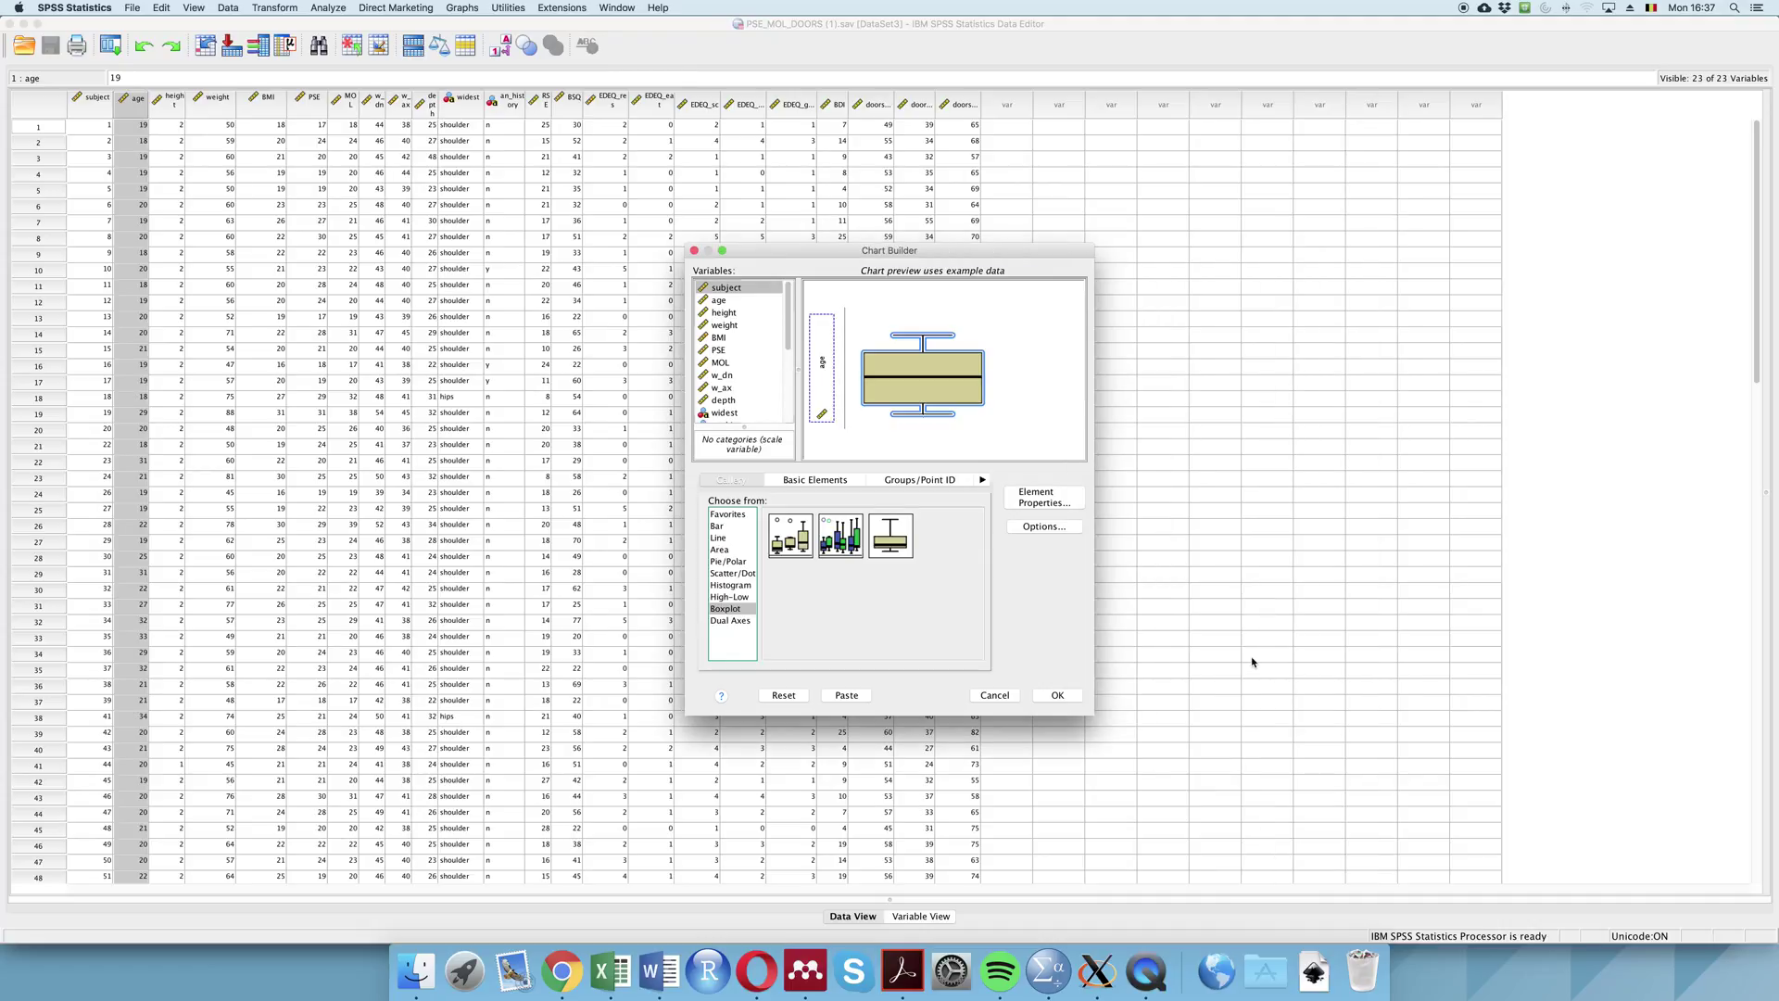
{"action": "left_click", "coordinate": [1072, 701]}
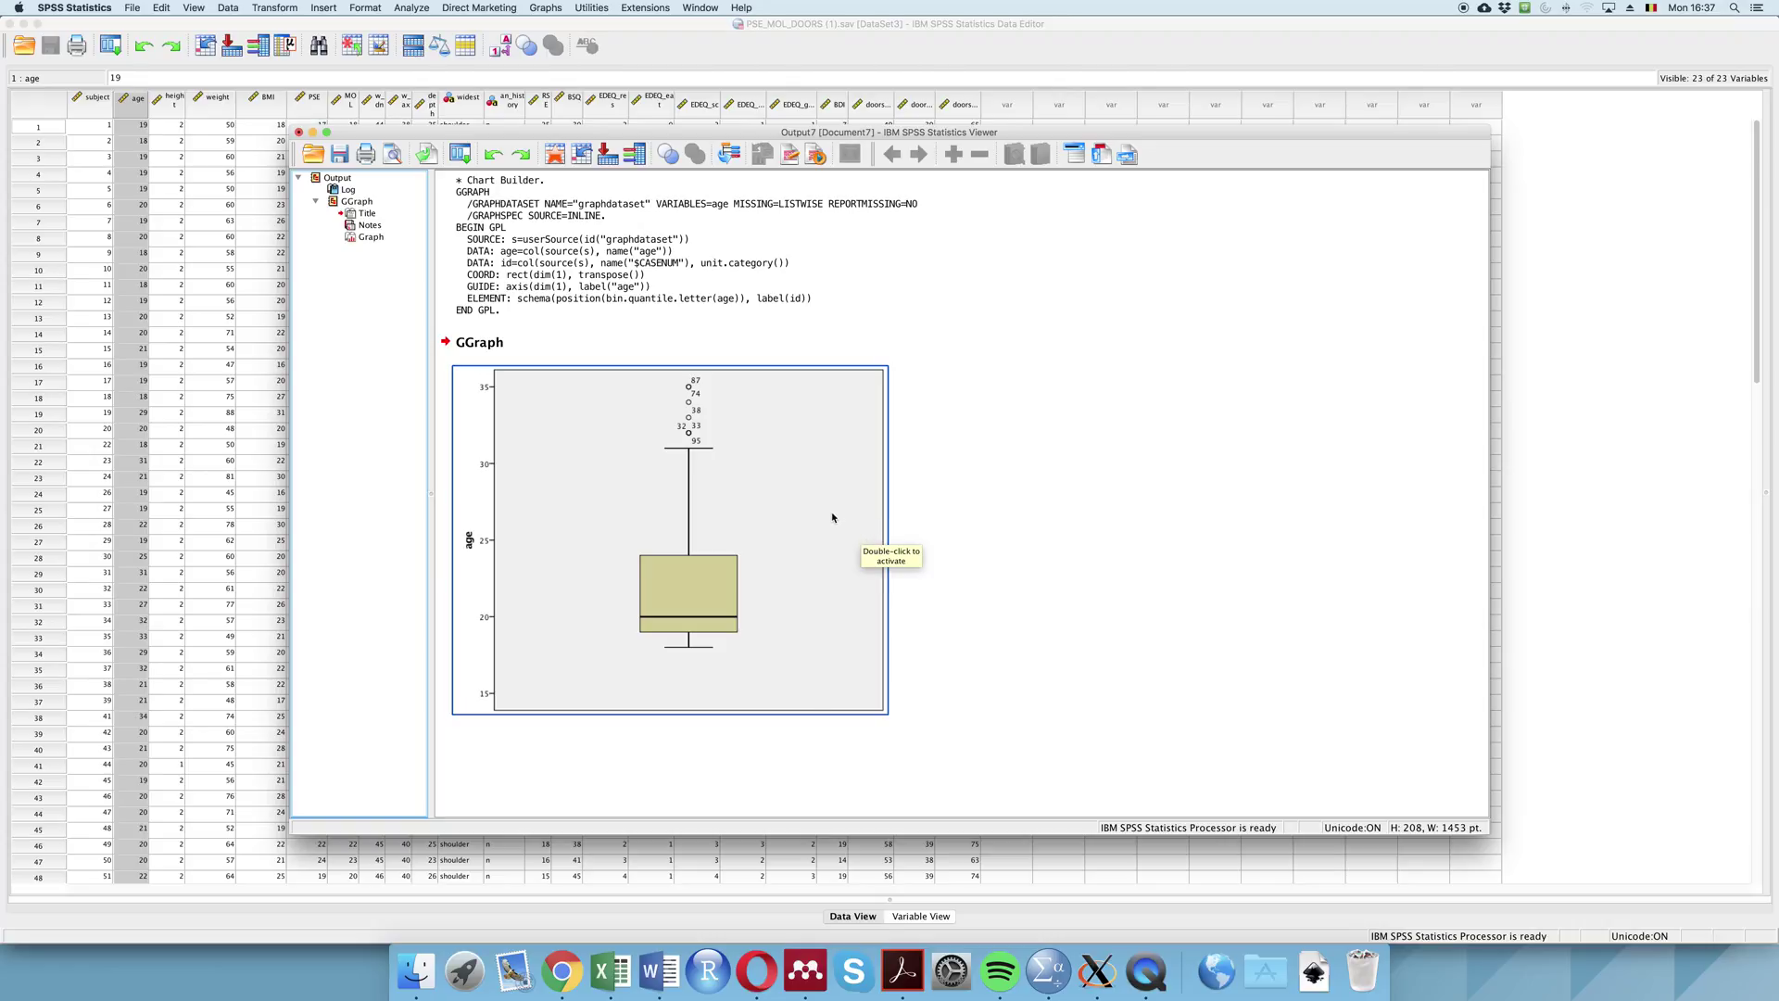
- Edit the boxplot in the Chart Editor and start applying a saved chart template
{"action": "double_click", "coordinate": [831, 517]}
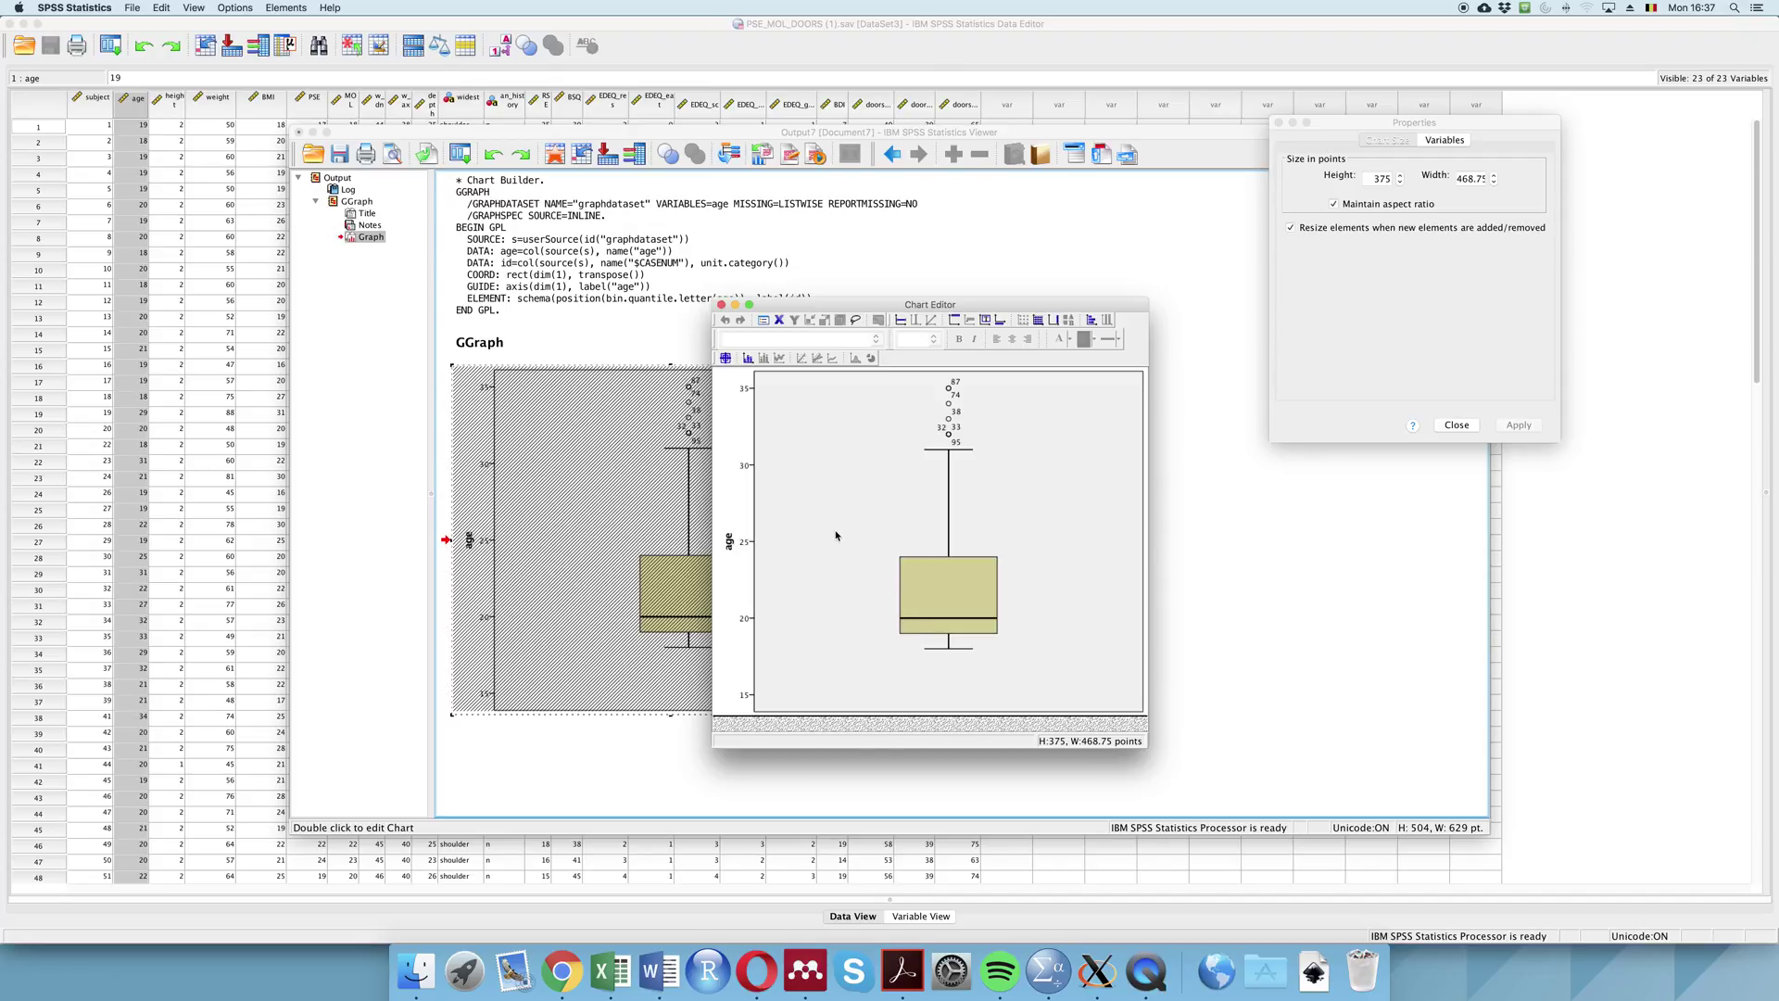
{"action": "left_click", "coordinate": [132, 9]}
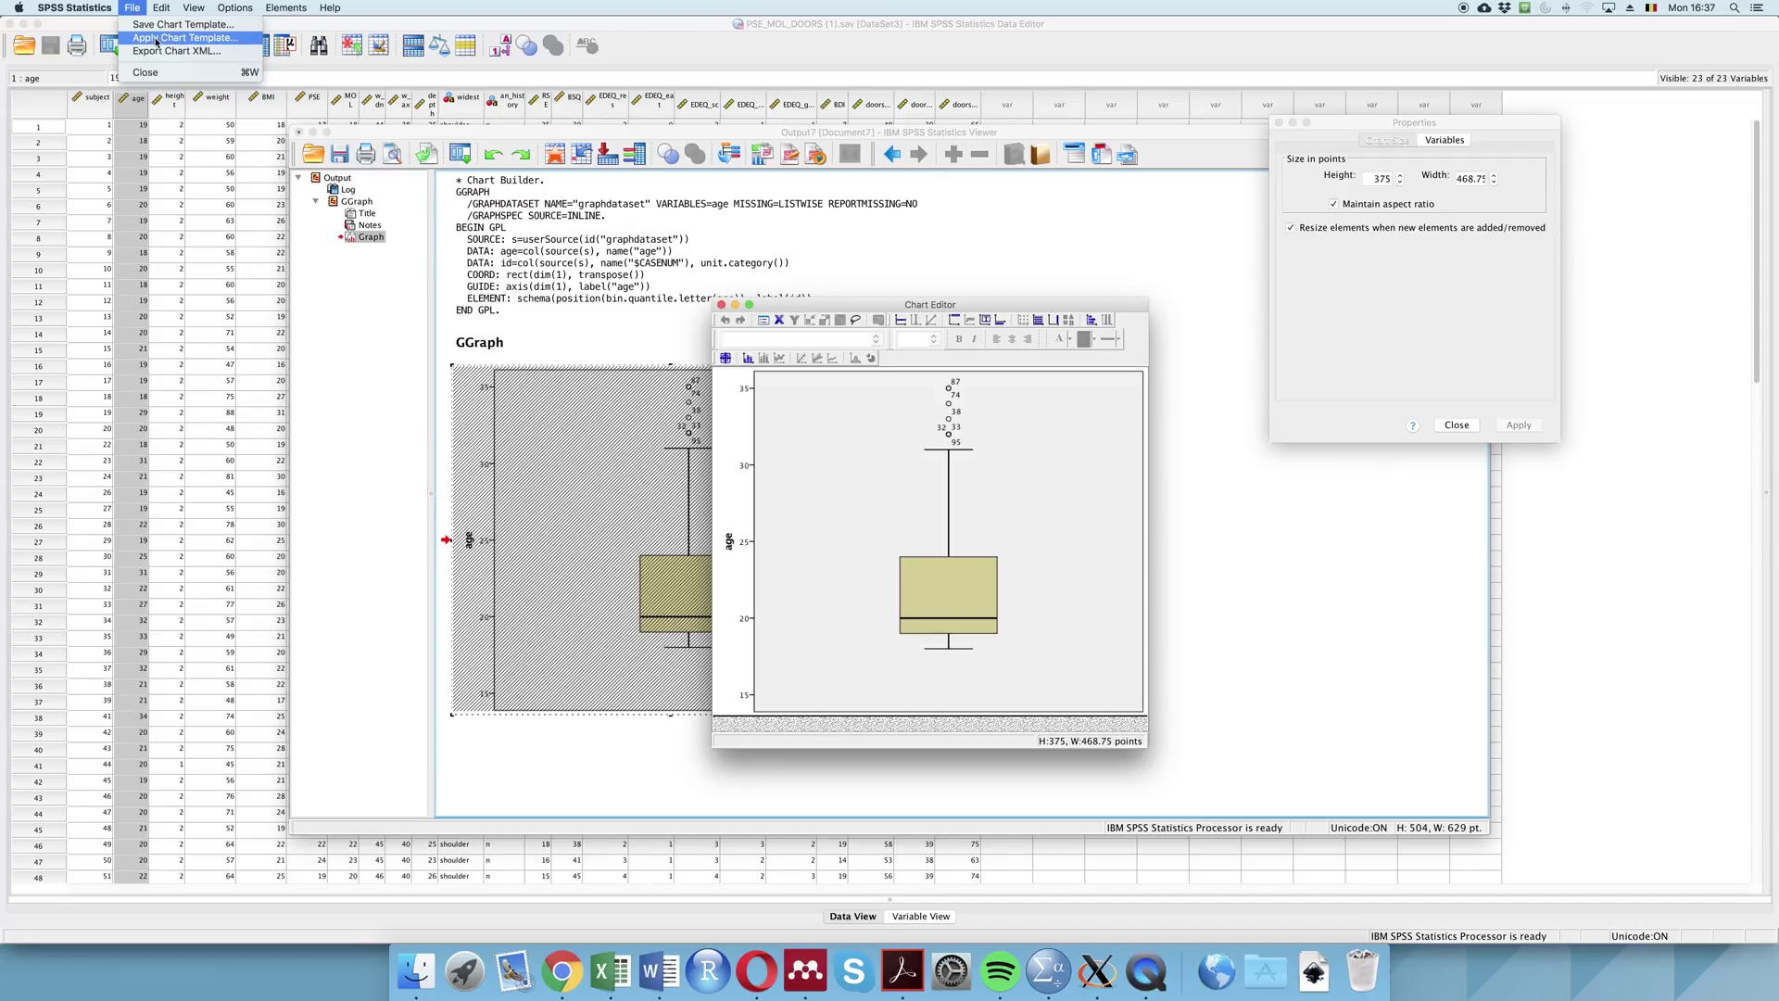
{"action": "left_click", "coordinate": [157, 39]}
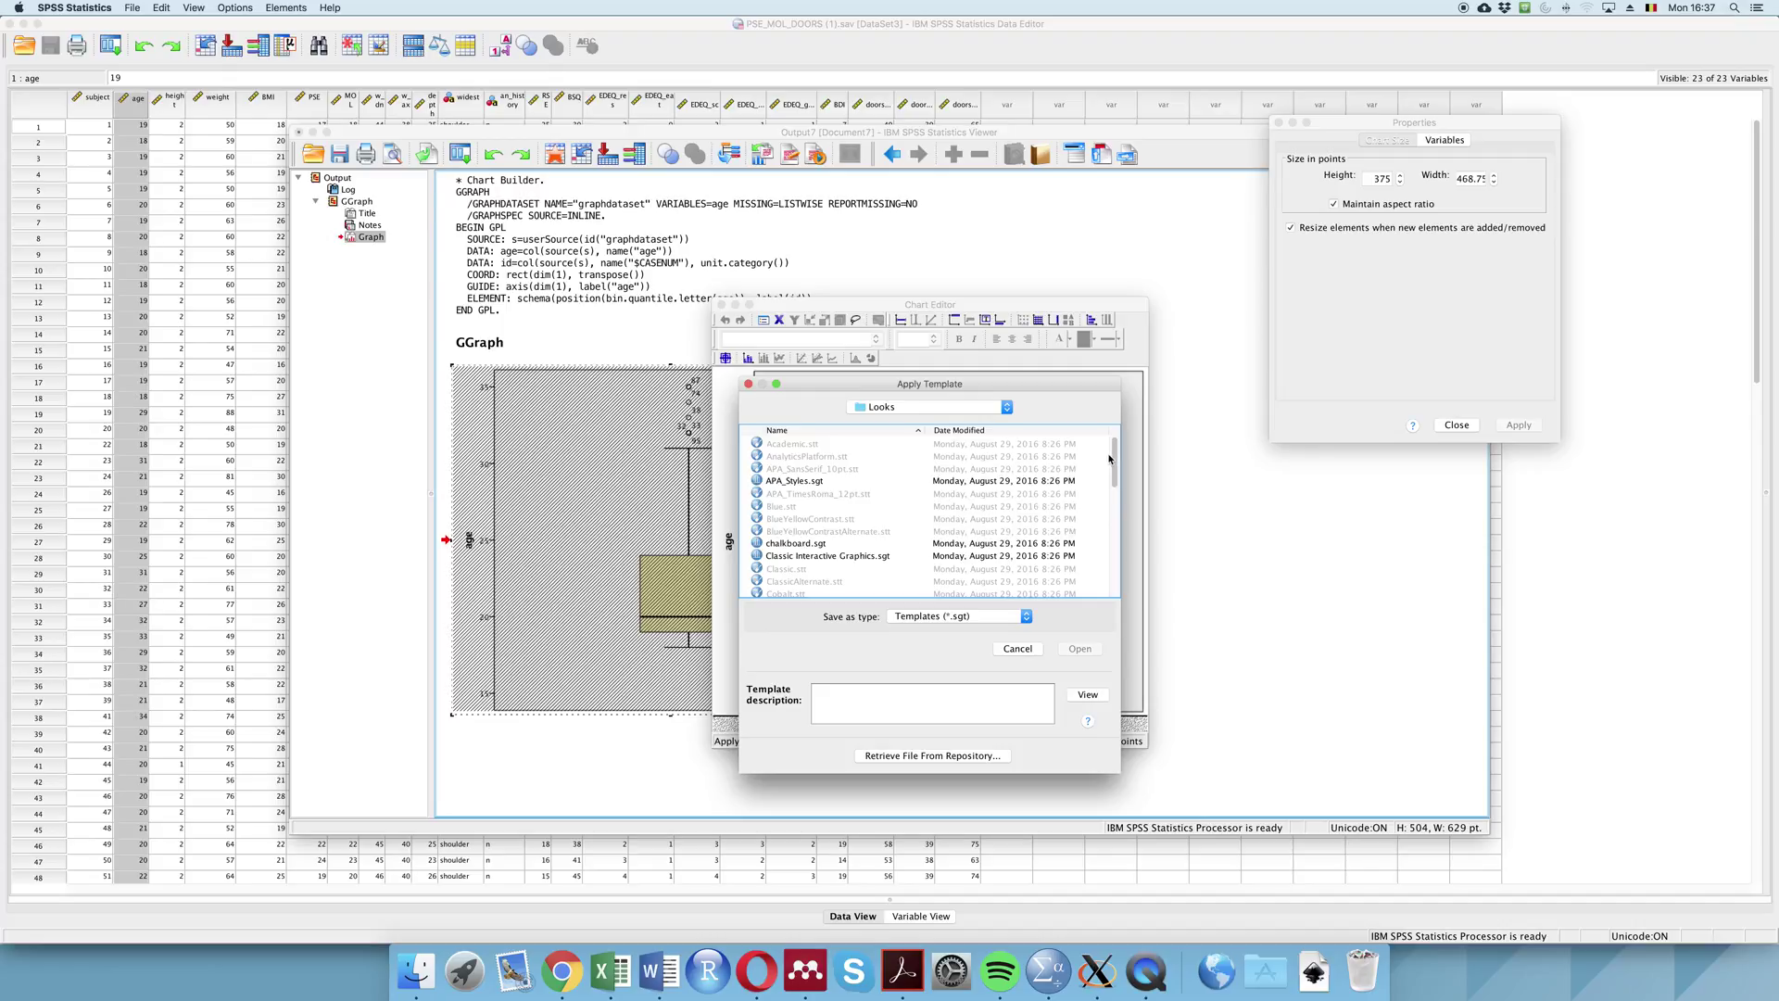
{"action": "left_click_drag", "start_coordinate": [1110, 459], "coordinate": [1108, 606]}
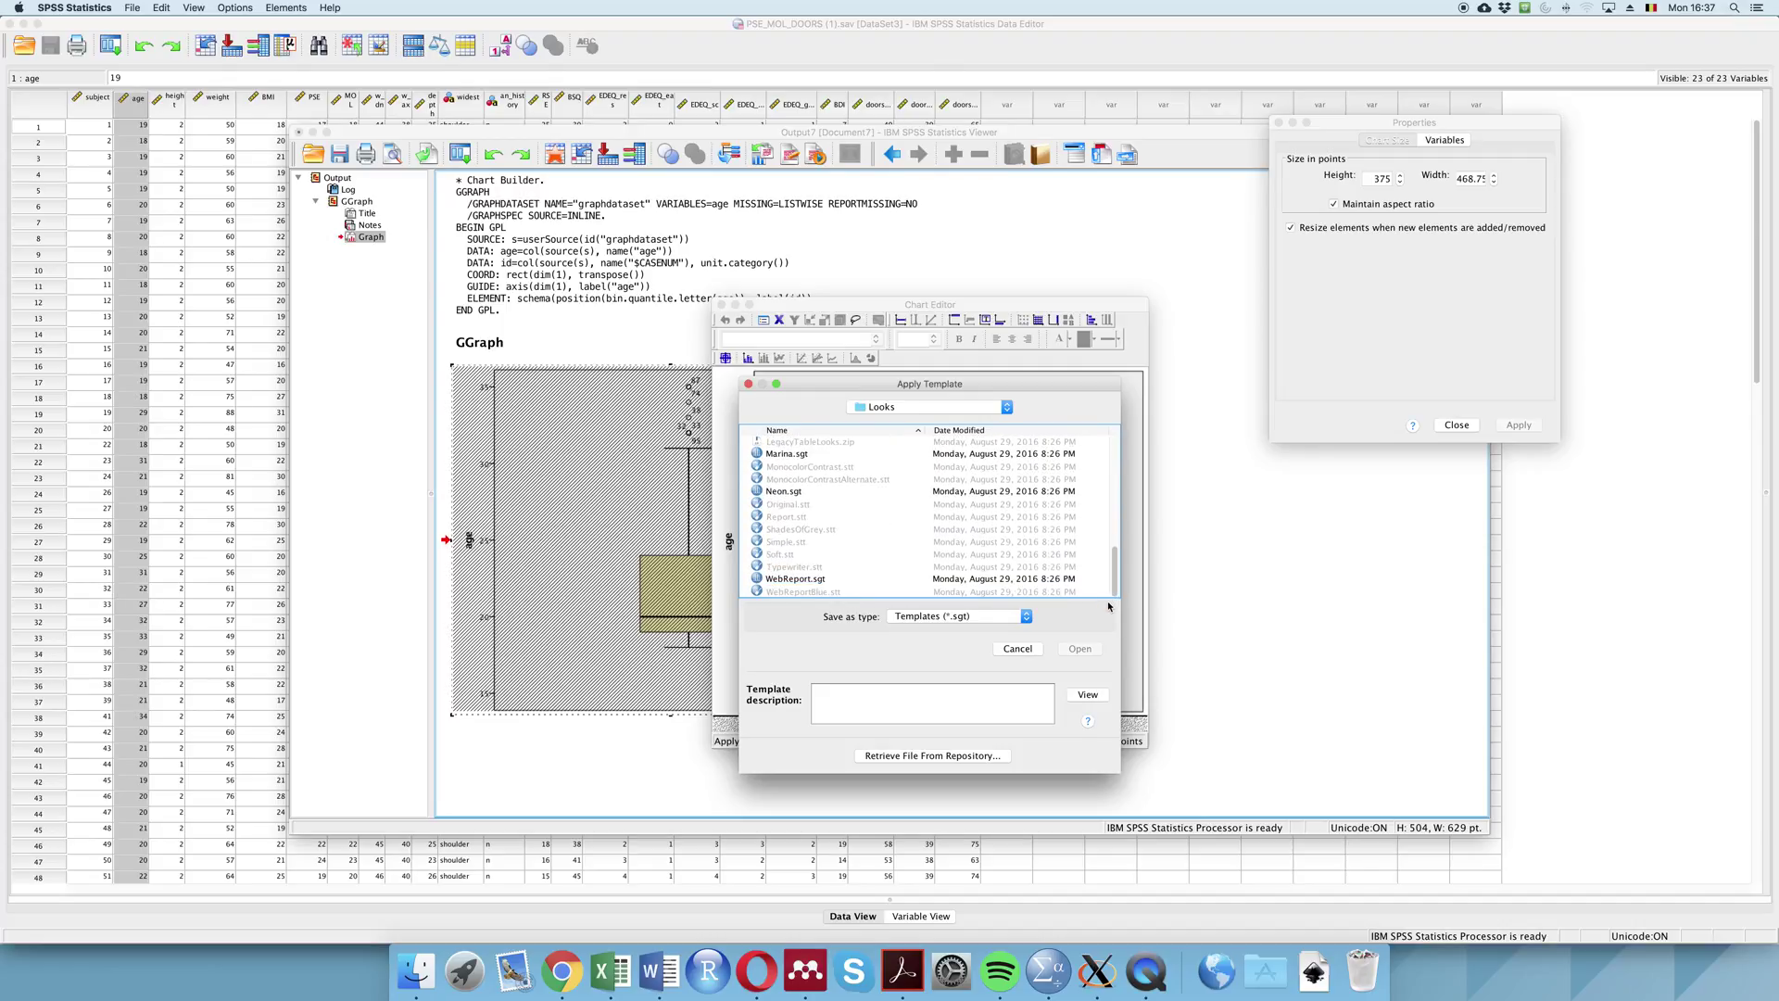
{"action": "left_click_drag", "start_coordinate": [1107, 606], "coordinate": [1111, 459]}
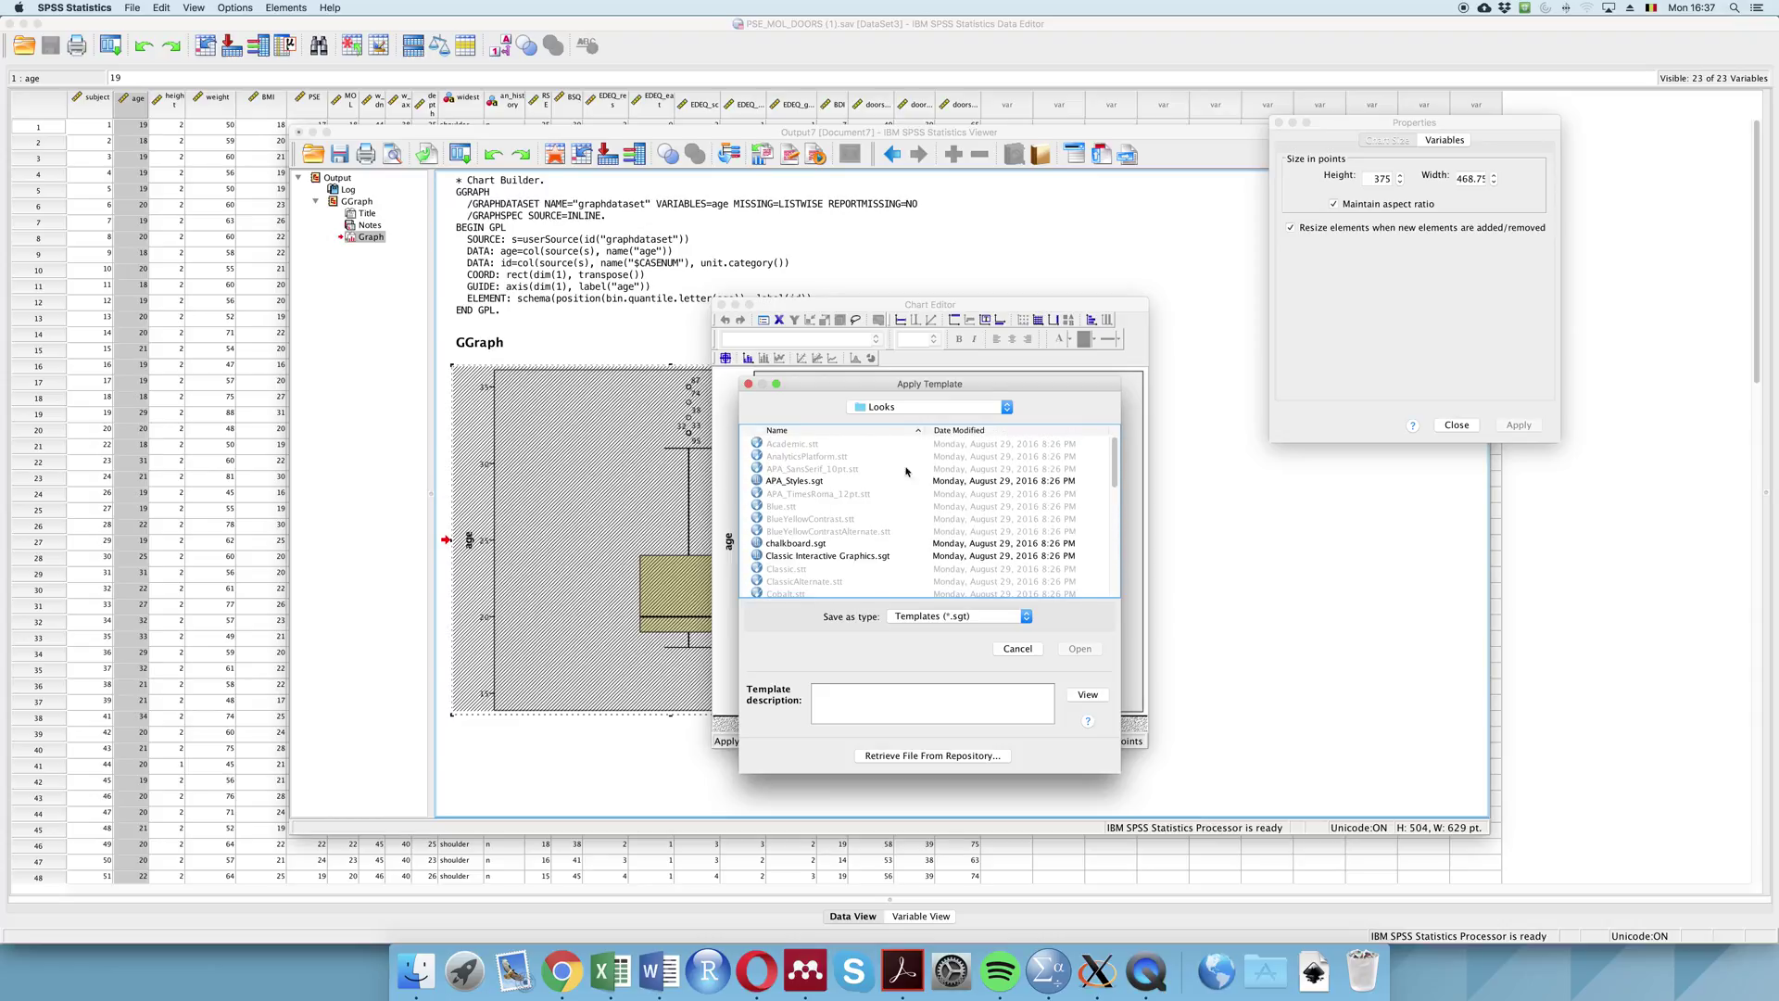
- Apply the APA_Styles.sgt template from the Looks folder to the boxplot
{"action": "left_click", "coordinate": [824, 480]}
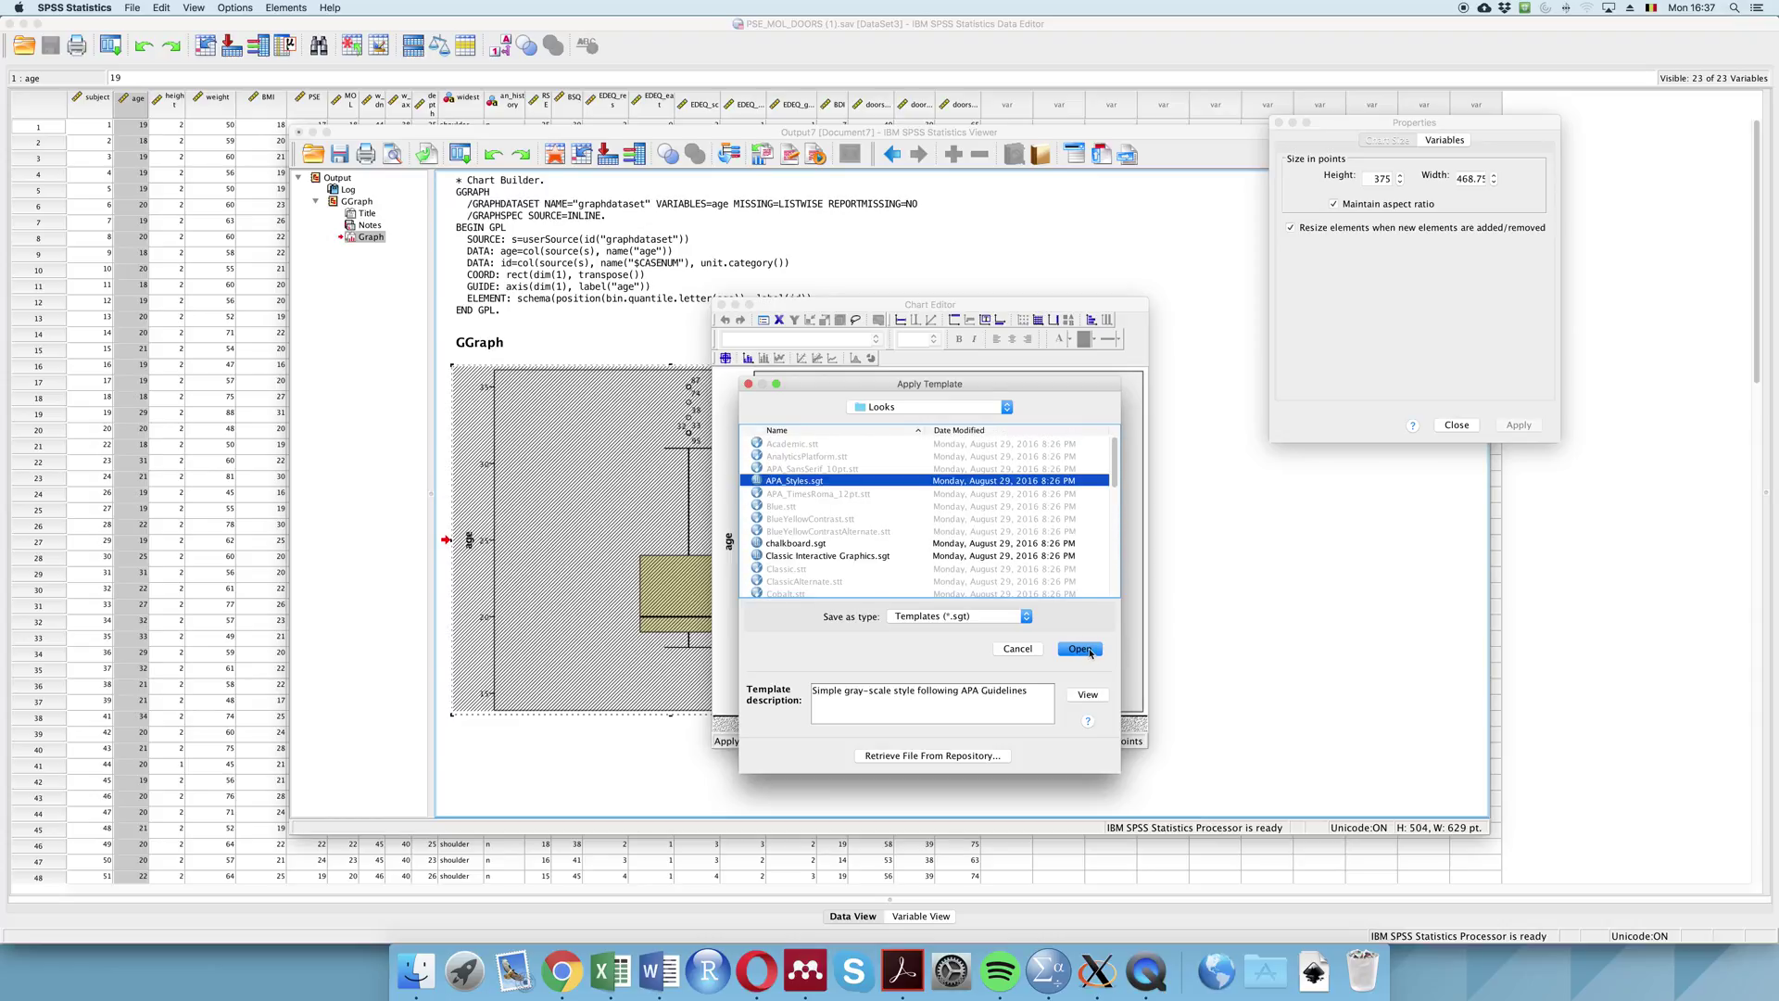
{"action": "left_click", "coordinate": [1081, 650]}
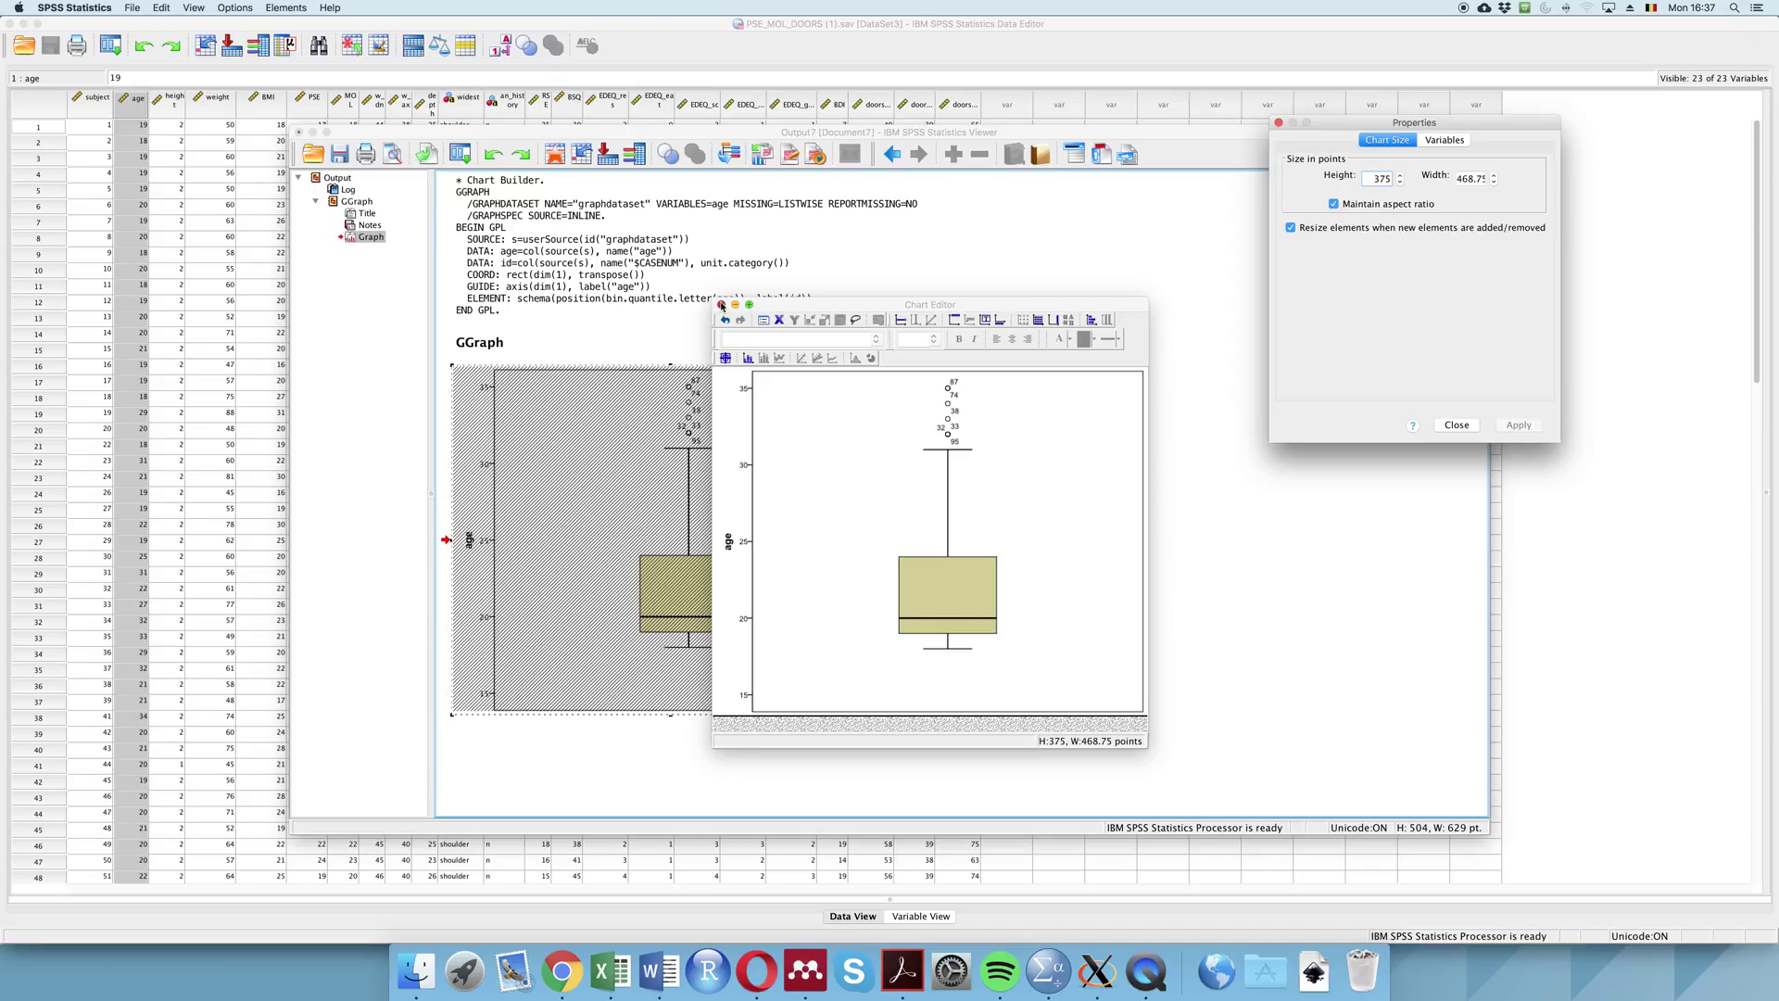
- Give the boxplot's box a light grey fill, then change it to white
{"action": "left_click", "coordinate": [966, 579]}
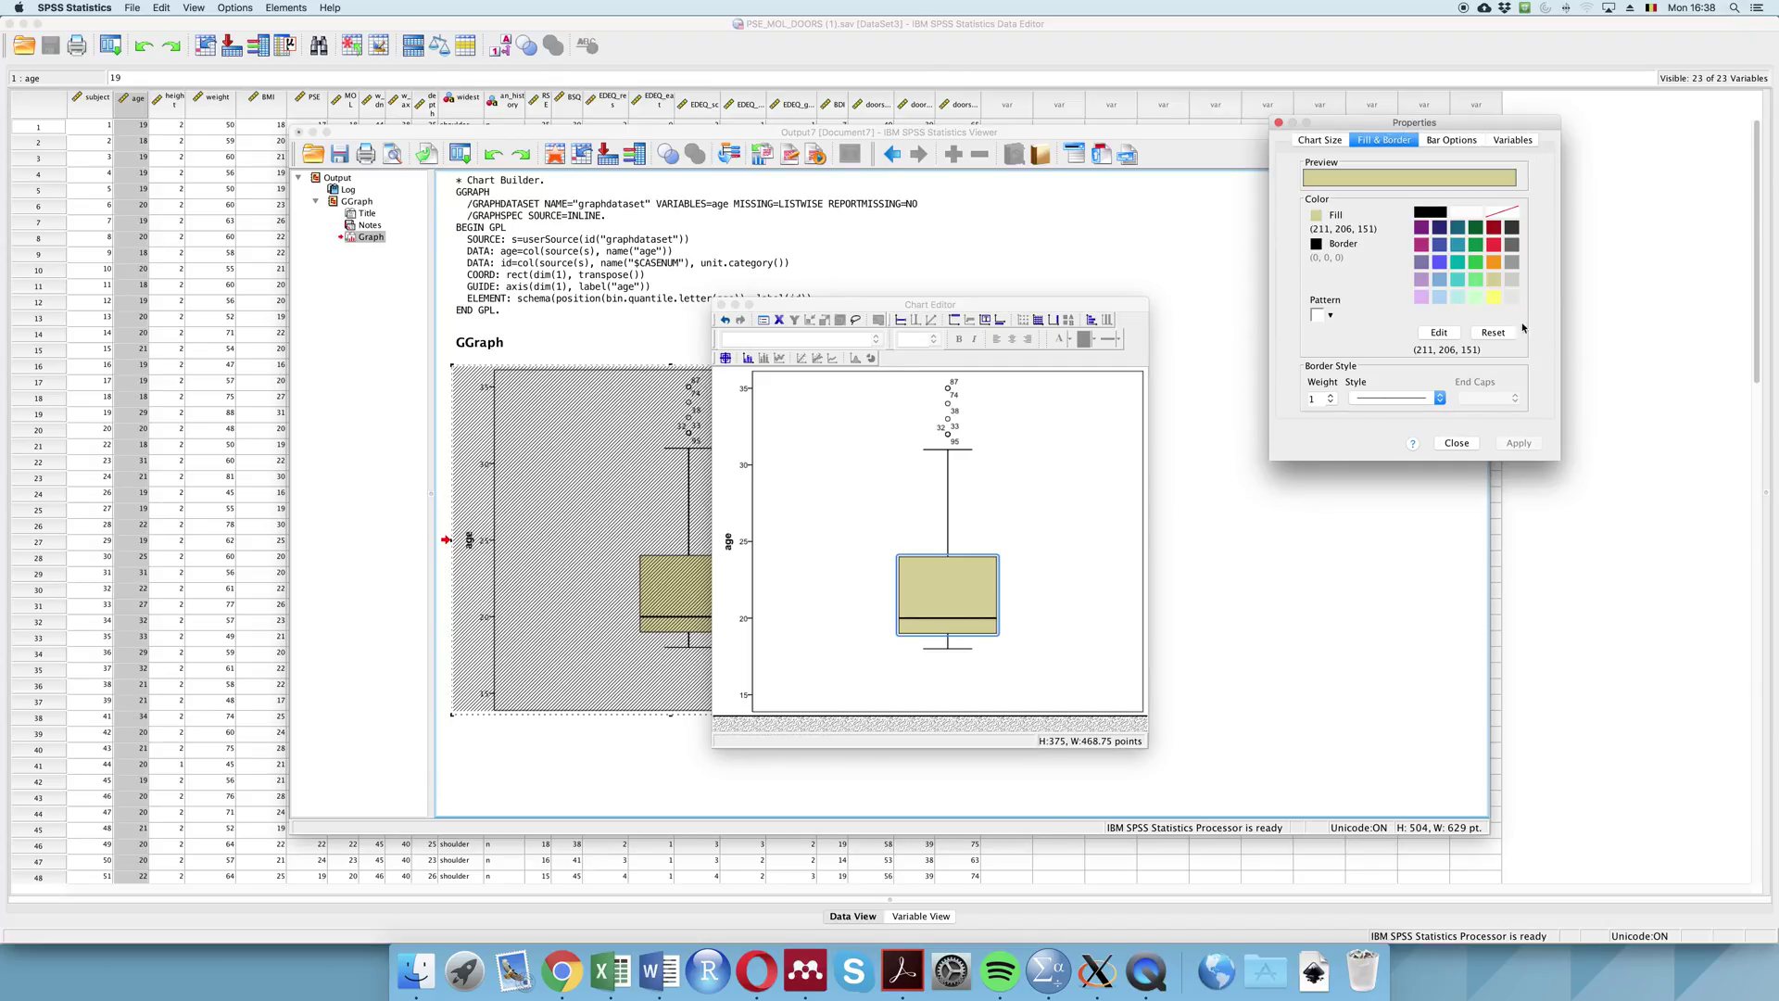
{"action": "left_click", "coordinate": [1514, 282]}
{"action": "left_click", "coordinate": [1518, 442]}
{"action": "left_click", "coordinate": [1465, 212]}
{"action": "left_click", "coordinate": [1519, 444]}
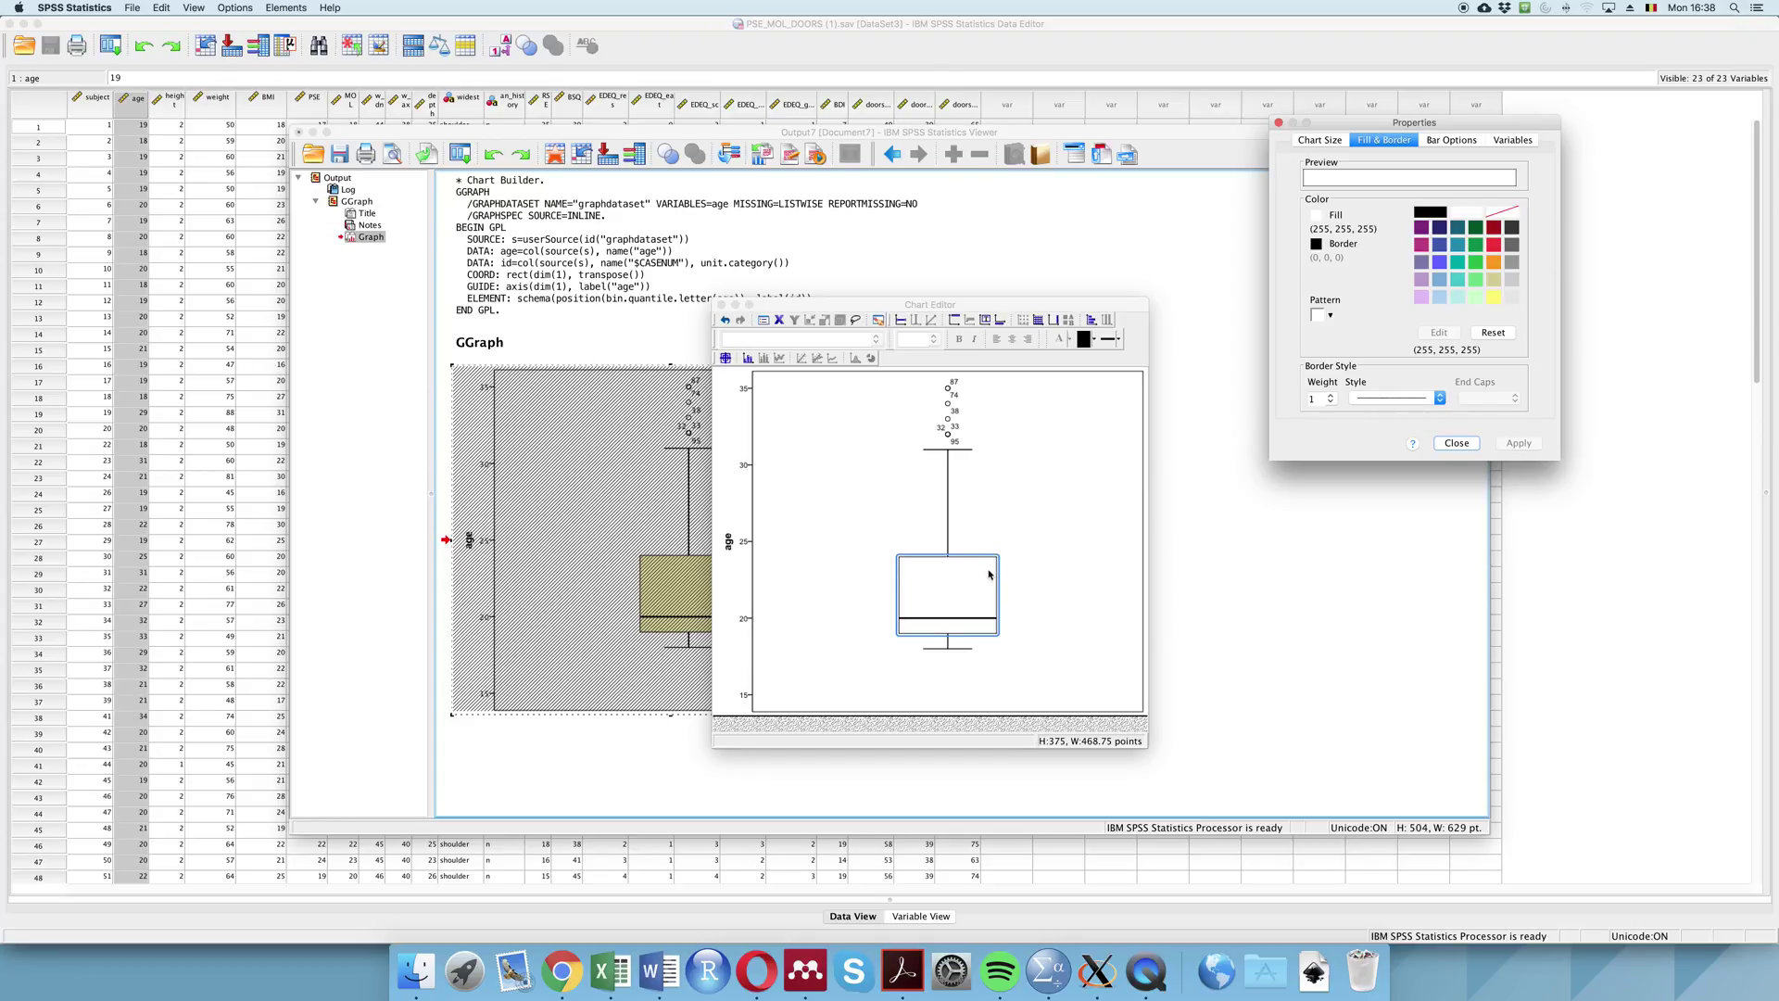
- Thicken the box border to weight 2
{"action": "left_click", "coordinate": [1328, 396]}
{"action": "left_click", "coordinate": [1321, 416]}
{"action": "left_click", "coordinate": [1522, 441]}
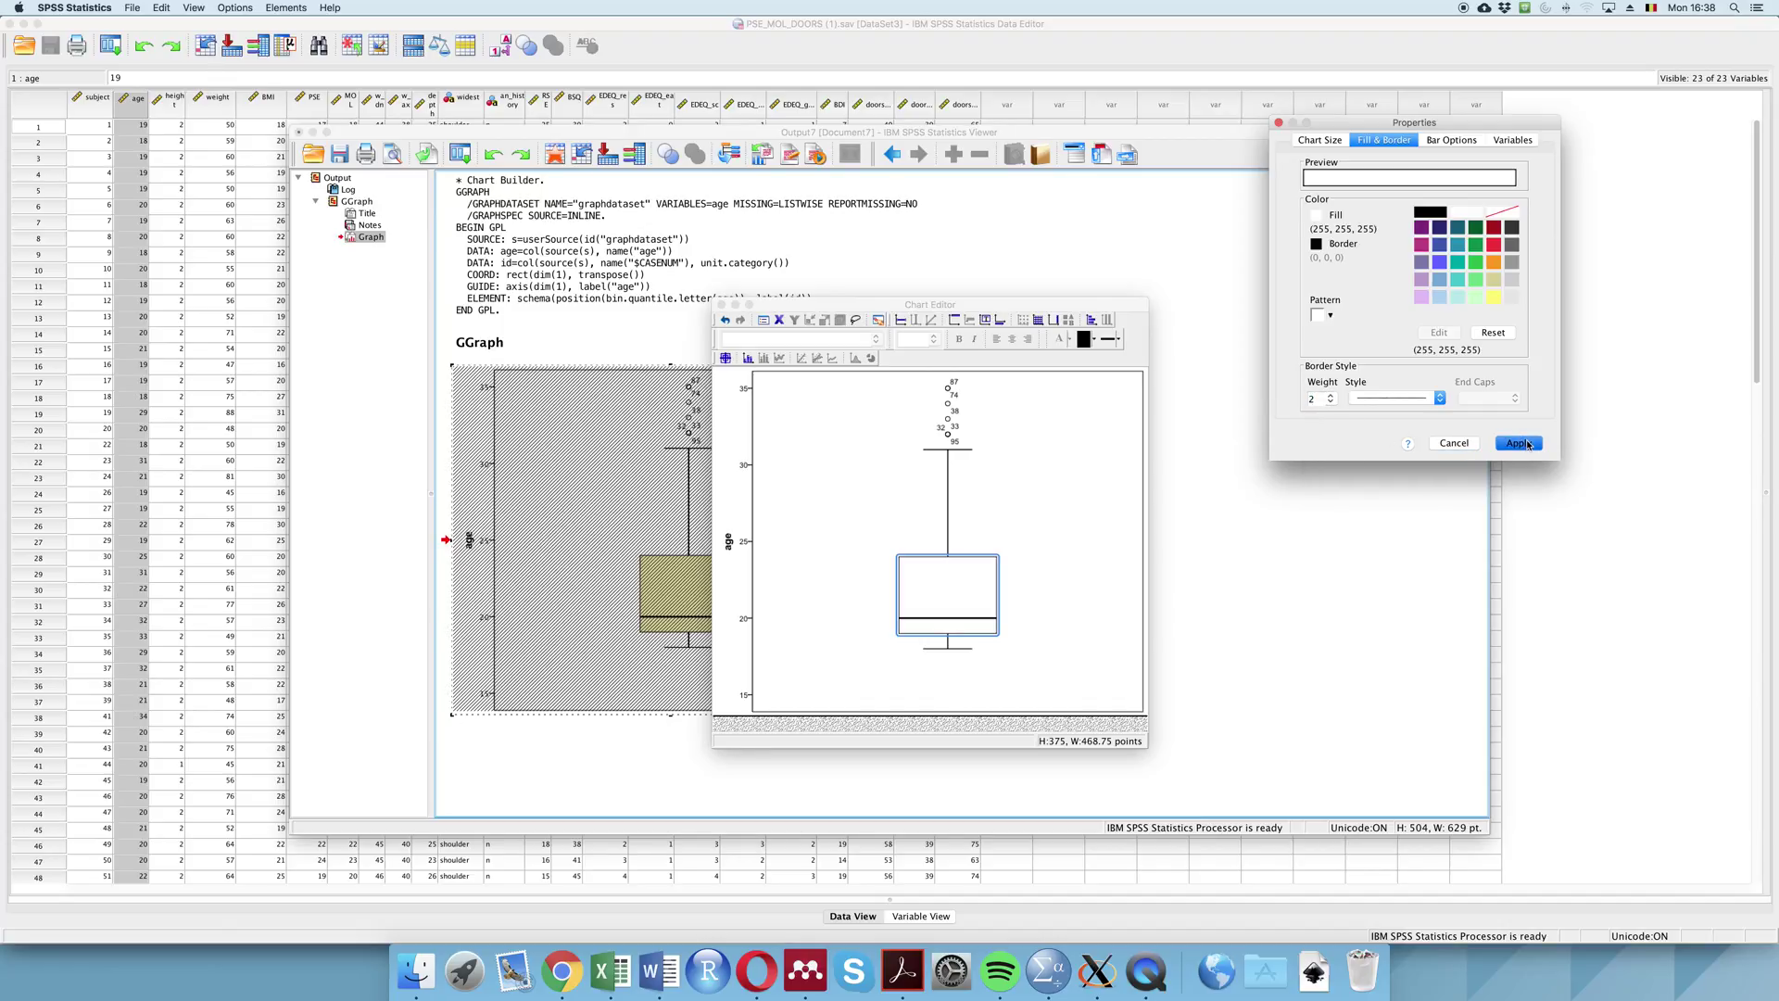
{"action": "left_click", "coordinate": [950, 478]}
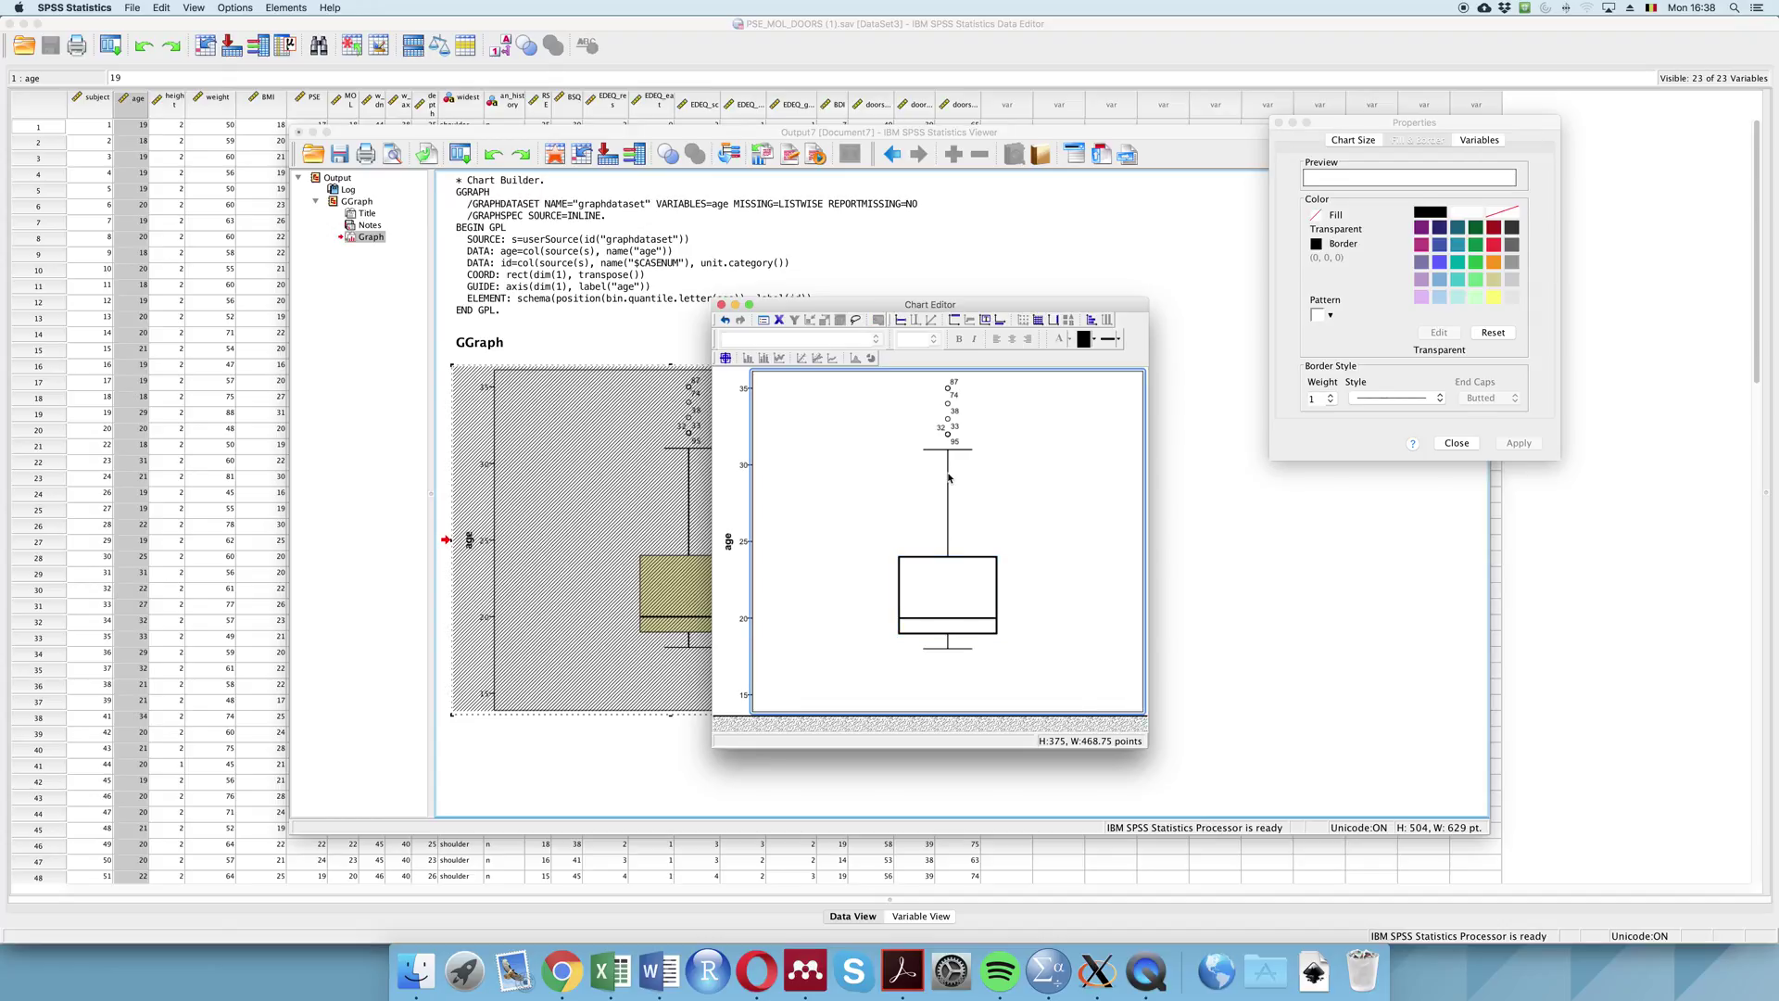
- Set the whisker lines to weight 2.0
{"action": "left_click", "coordinate": [948, 478]}
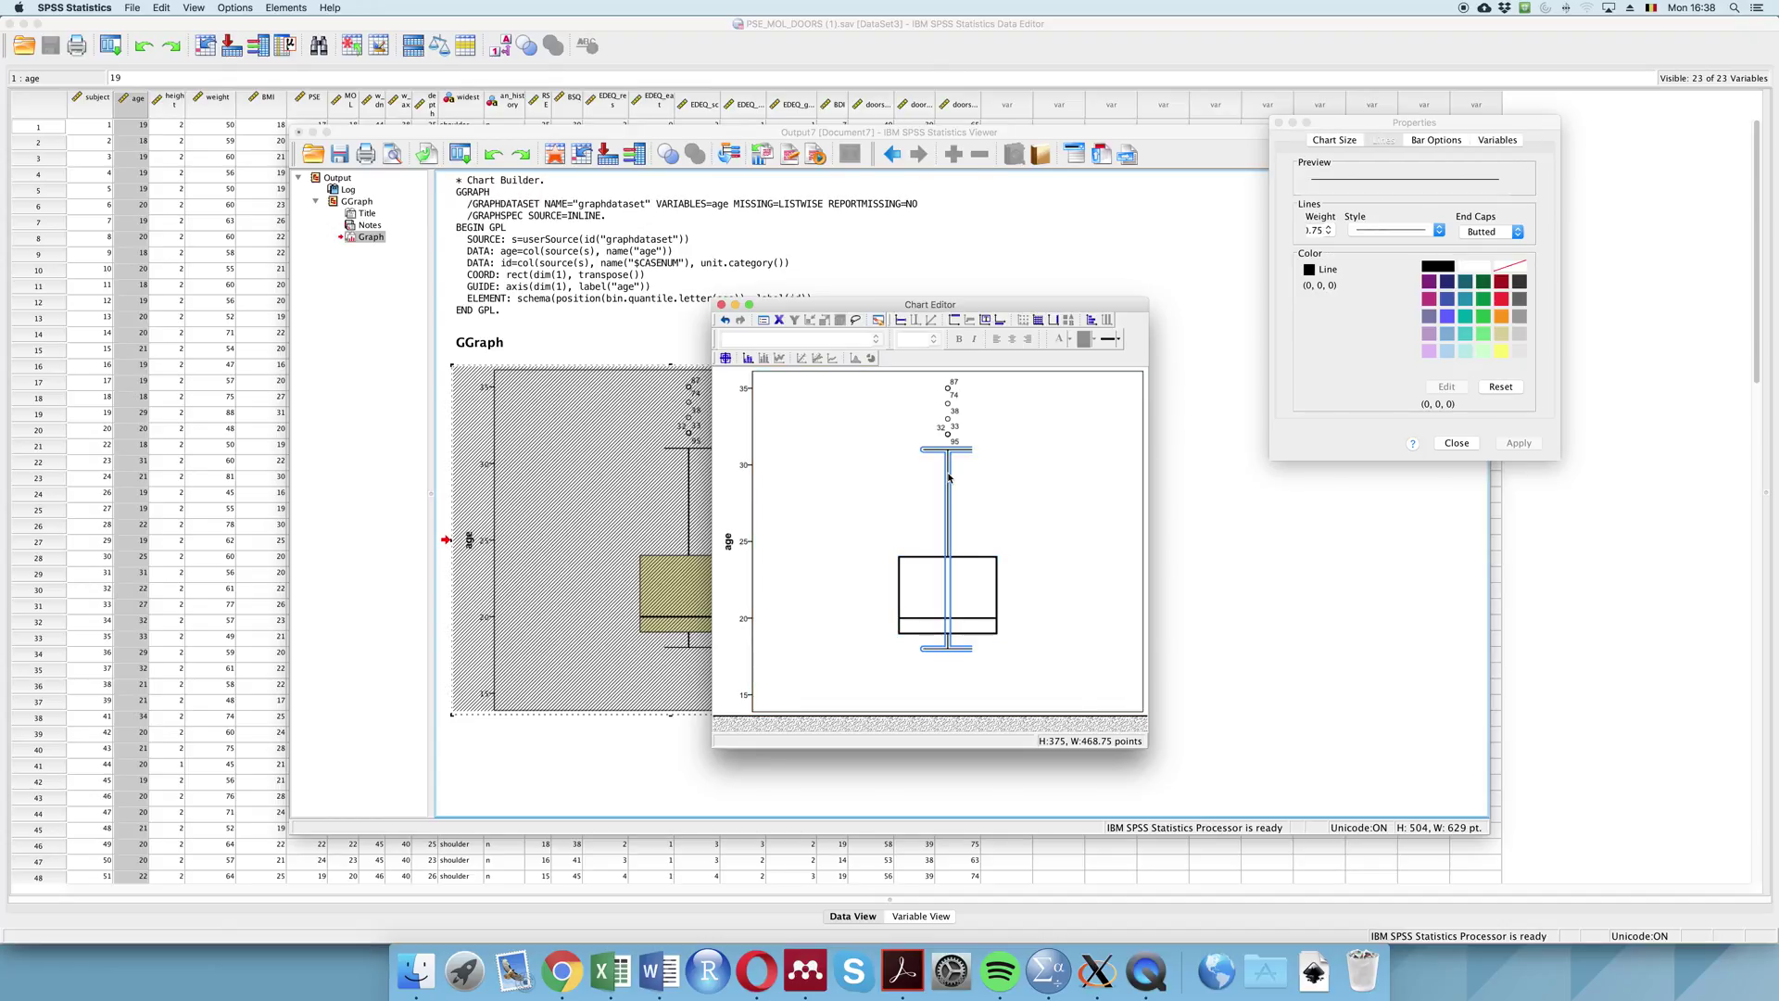
{"action": "left_click", "coordinate": [1328, 229]}
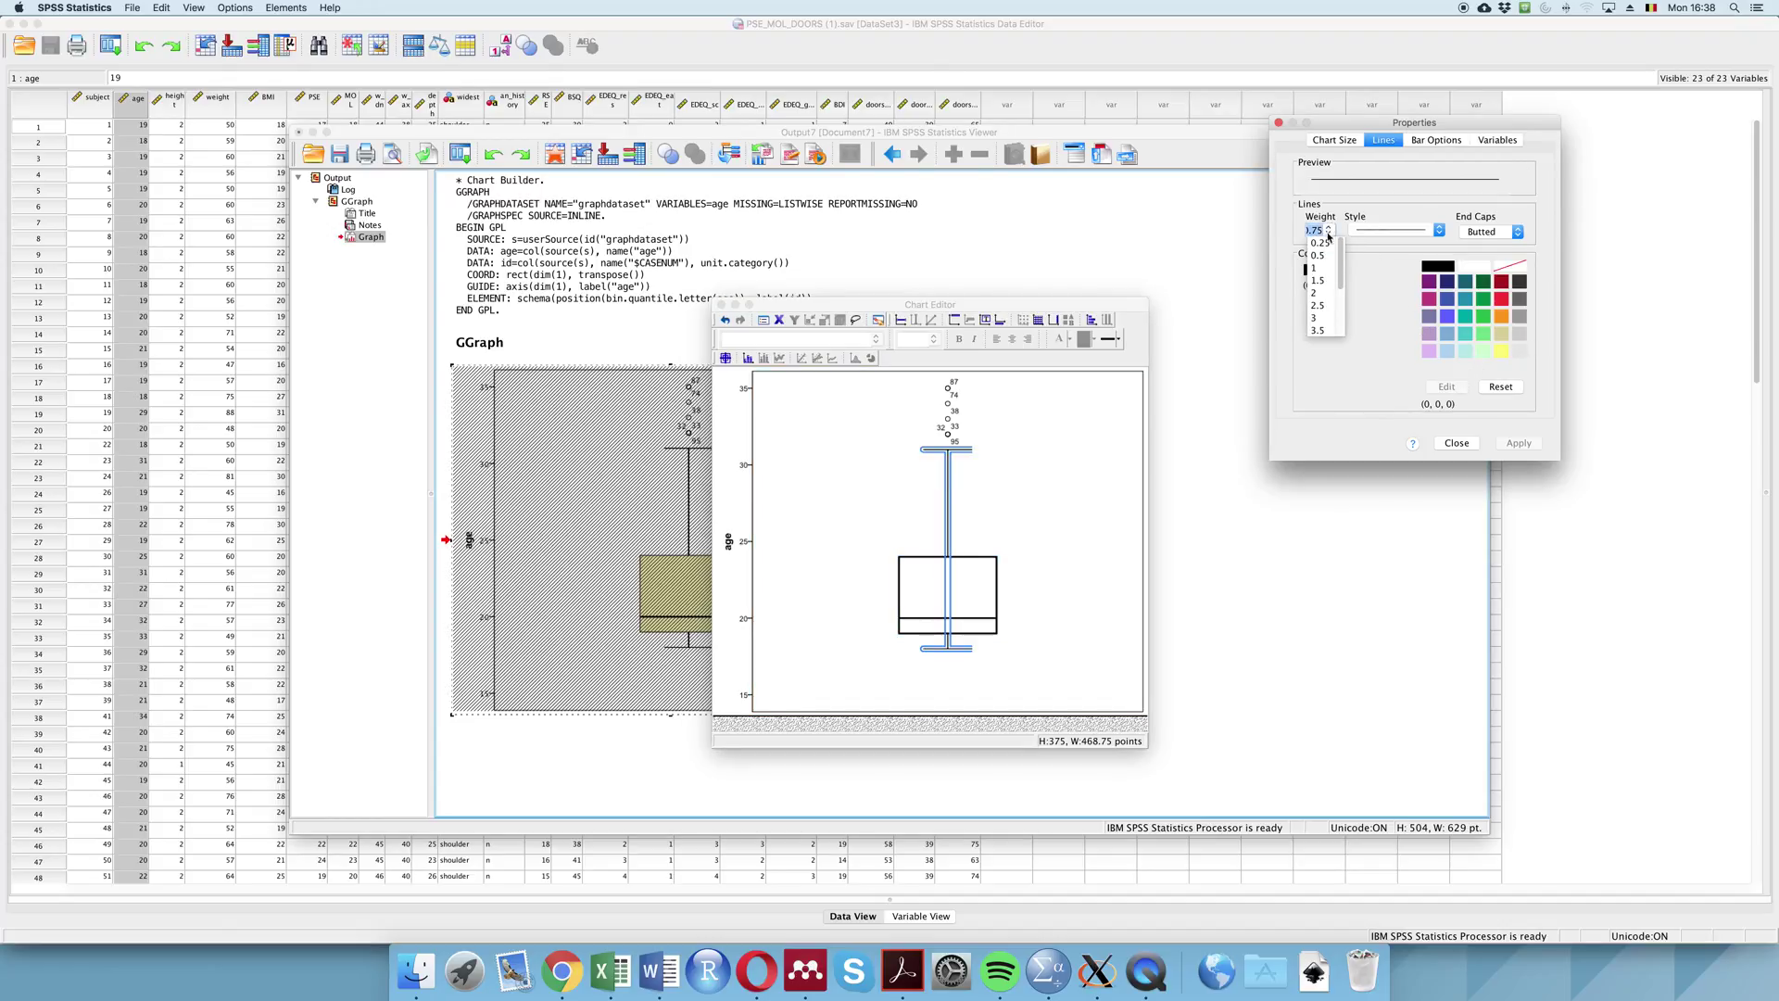
{"action": "left_click", "coordinate": [1316, 292]}
{"action": "left_click", "coordinate": [1517, 442]}
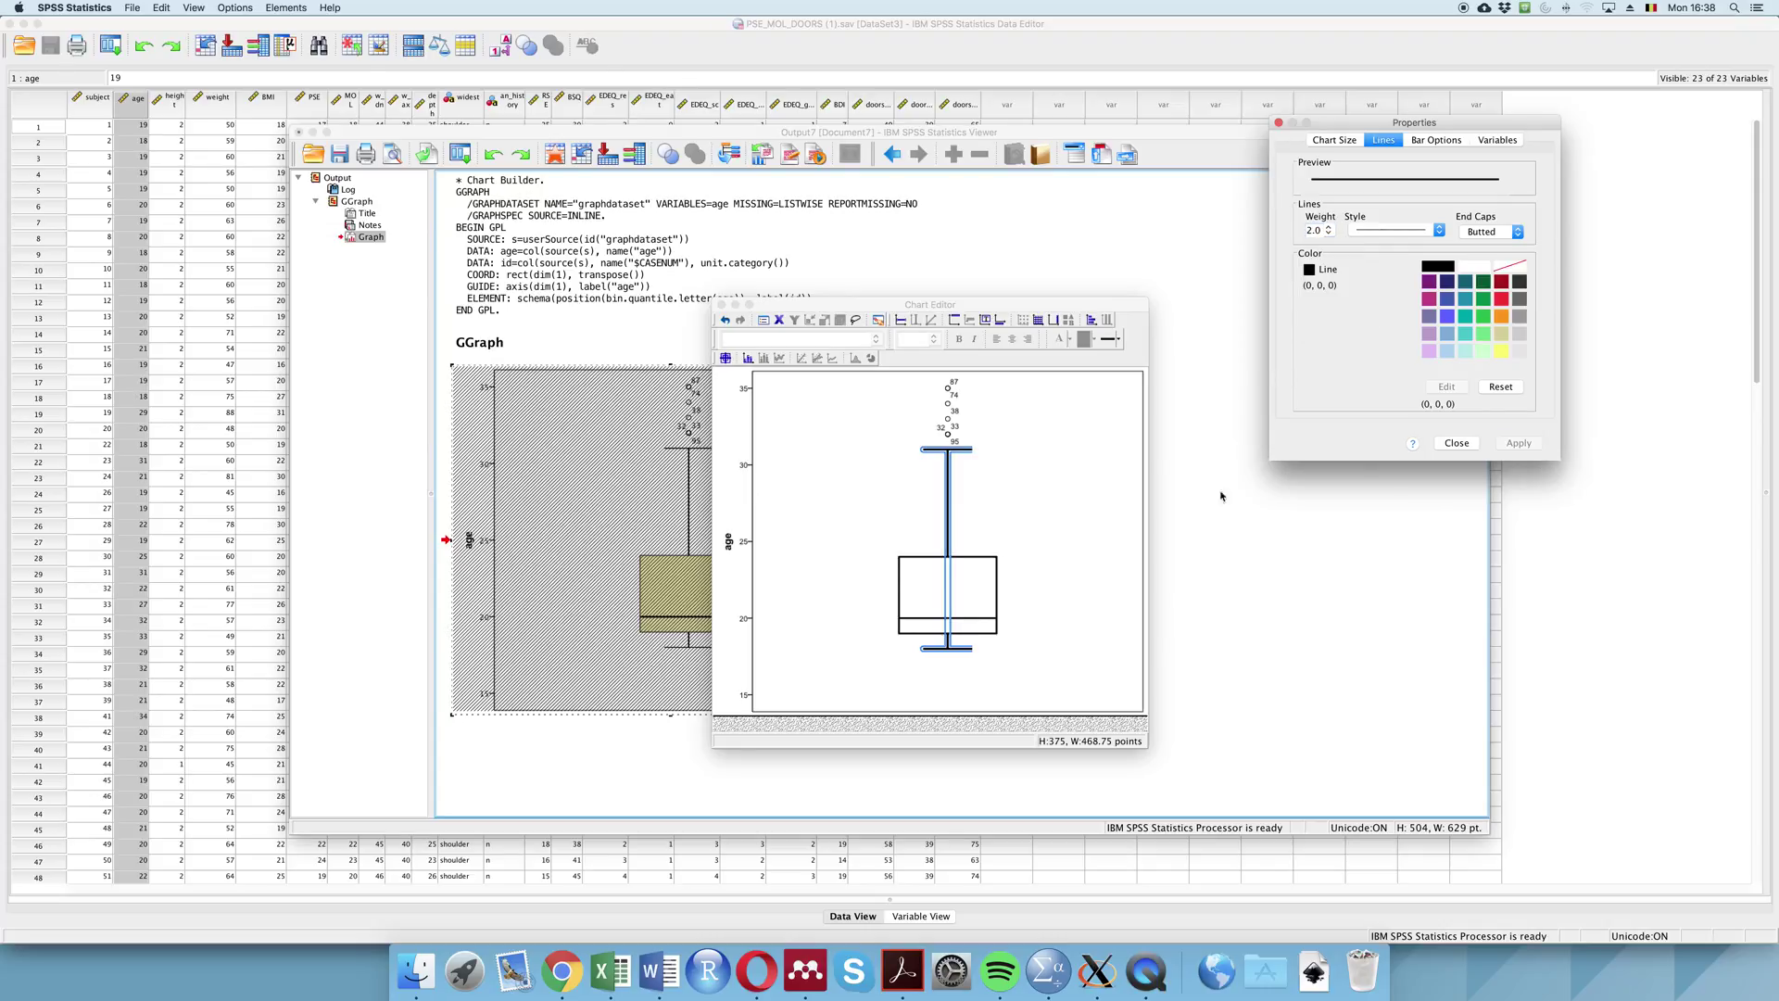
- Set the chart frame border to weight 2
{"action": "left_click", "coordinate": [1142, 454]}
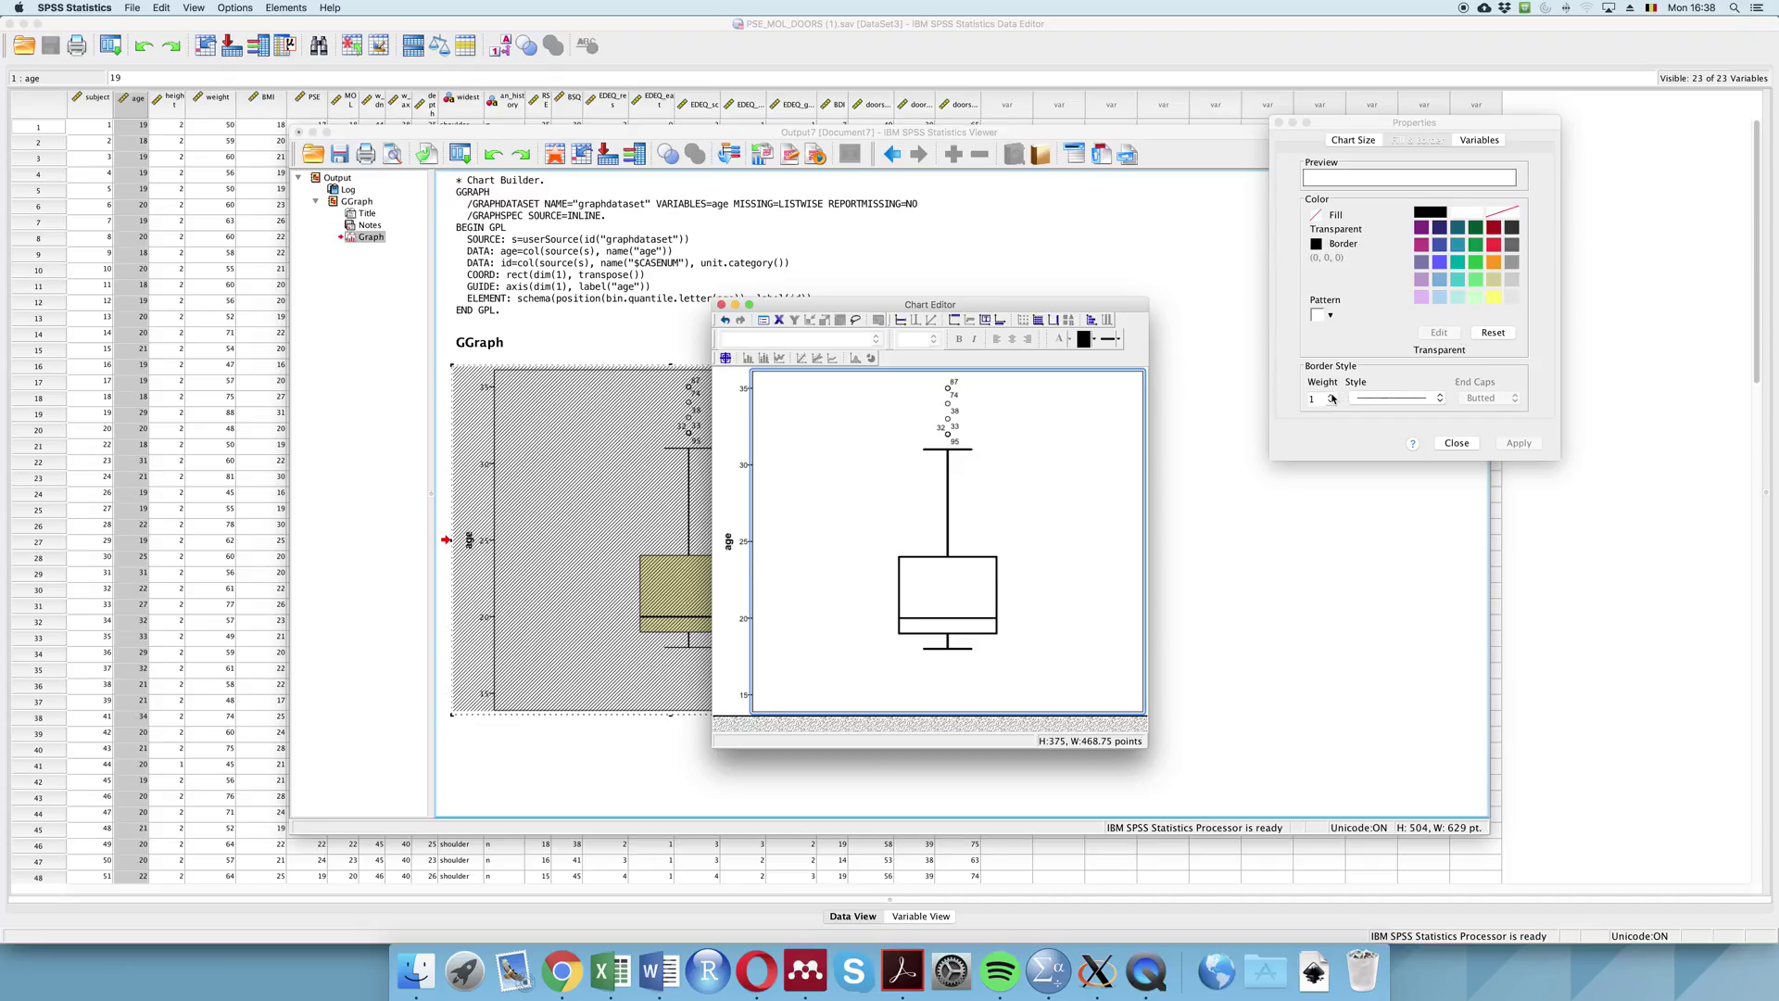
{"action": "left_click", "coordinate": [1328, 400]}
{"action": "left_click", "coordinate": [1323, 445]}
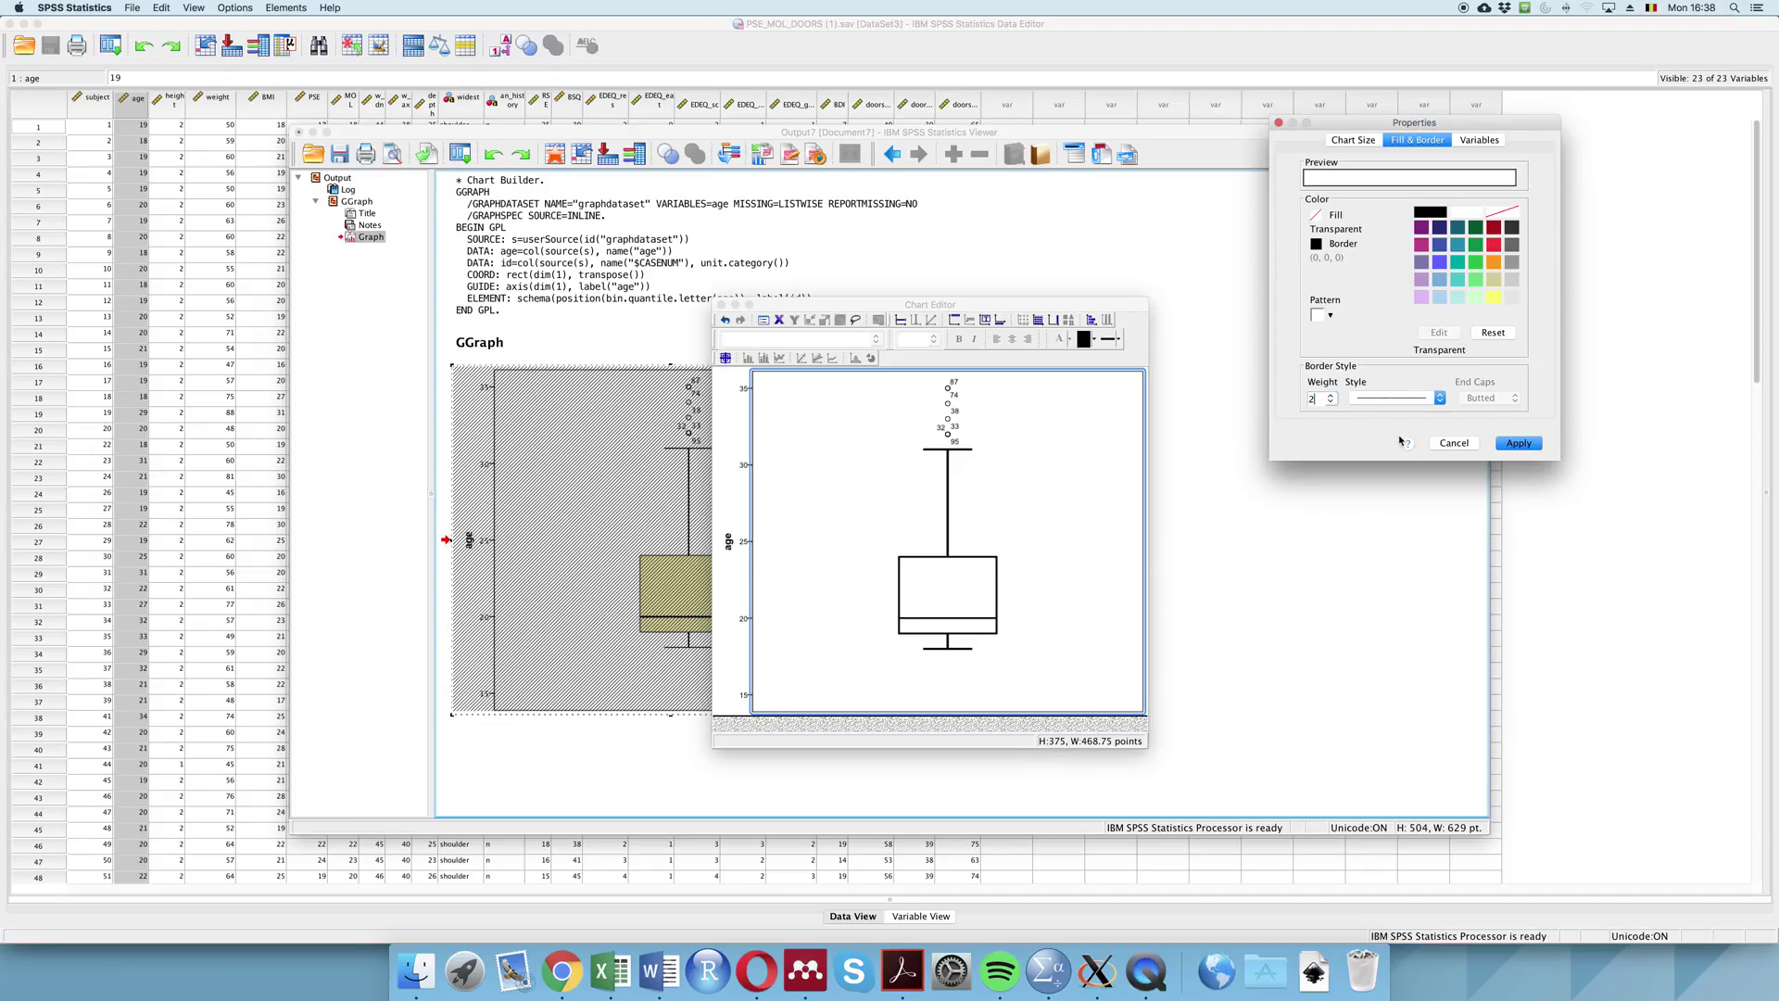
{"action": "left_click", "coordinate": [1520, 442]}
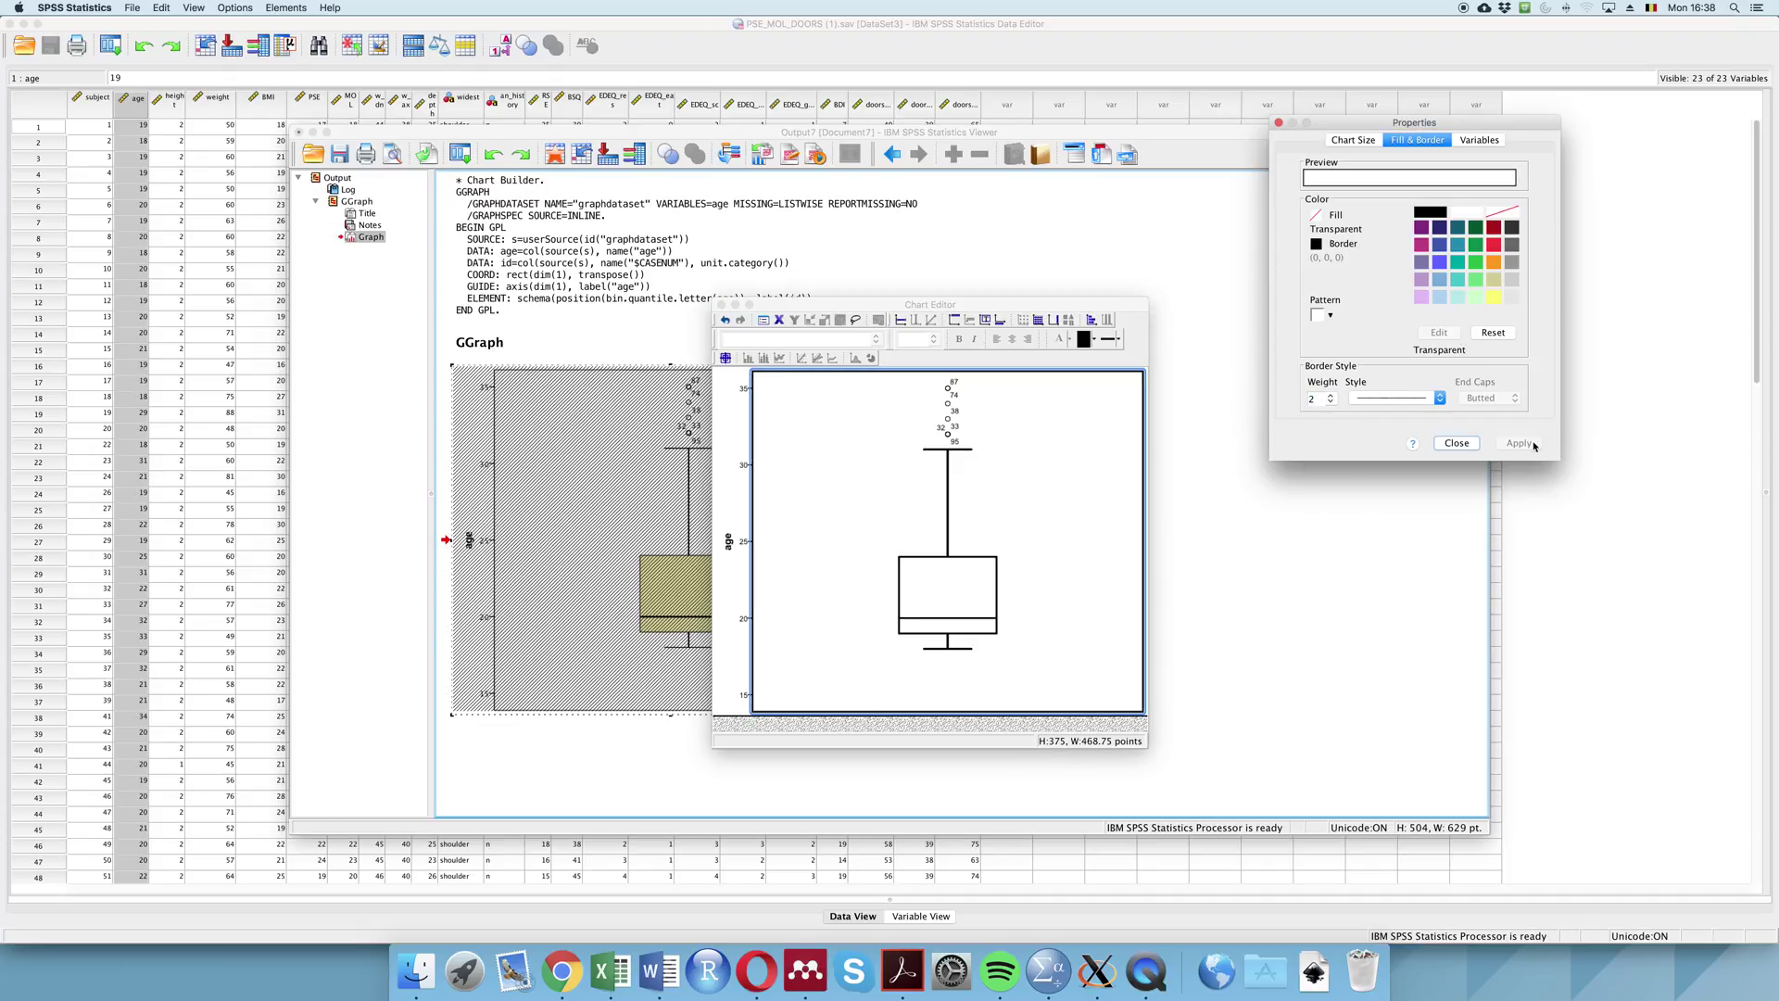
{"action": "left_click", "coordinate": [744, 465]}
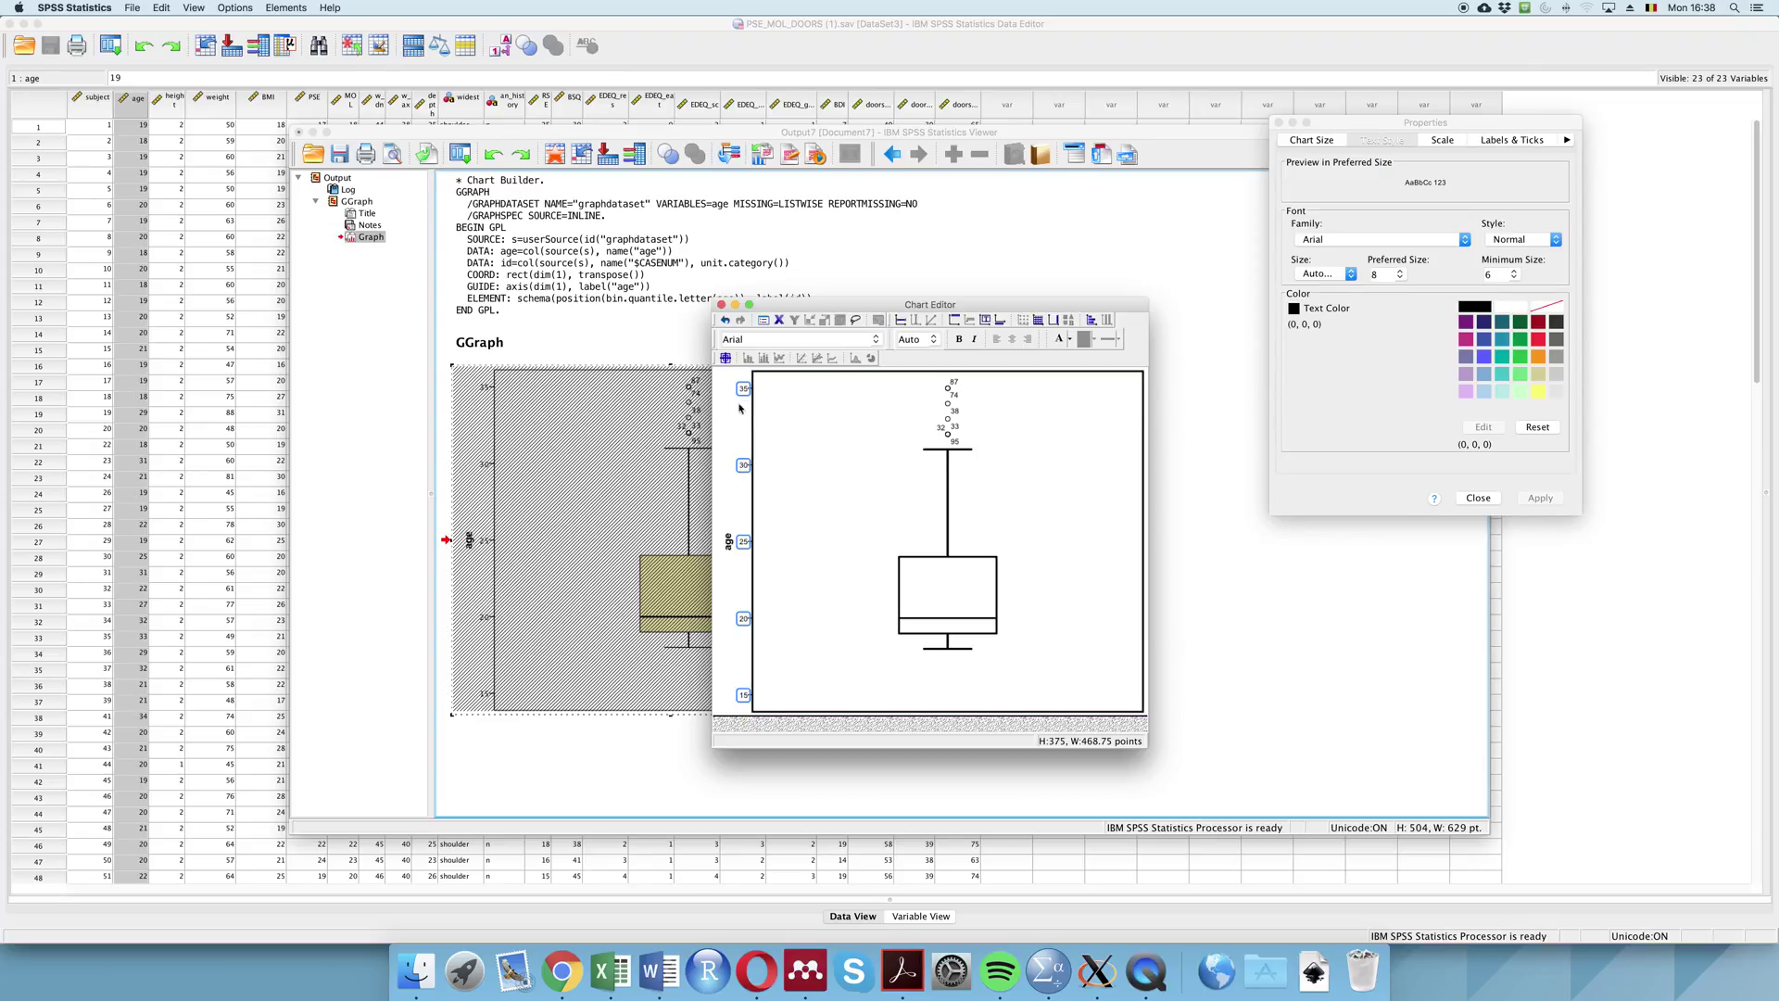
- Set the vertical age axis line to weight 2 in the Lines settings
{"action": "left_click", "coordinate": [752, 468]}
{"action": "left_click", "coordinate": [752, 466]}
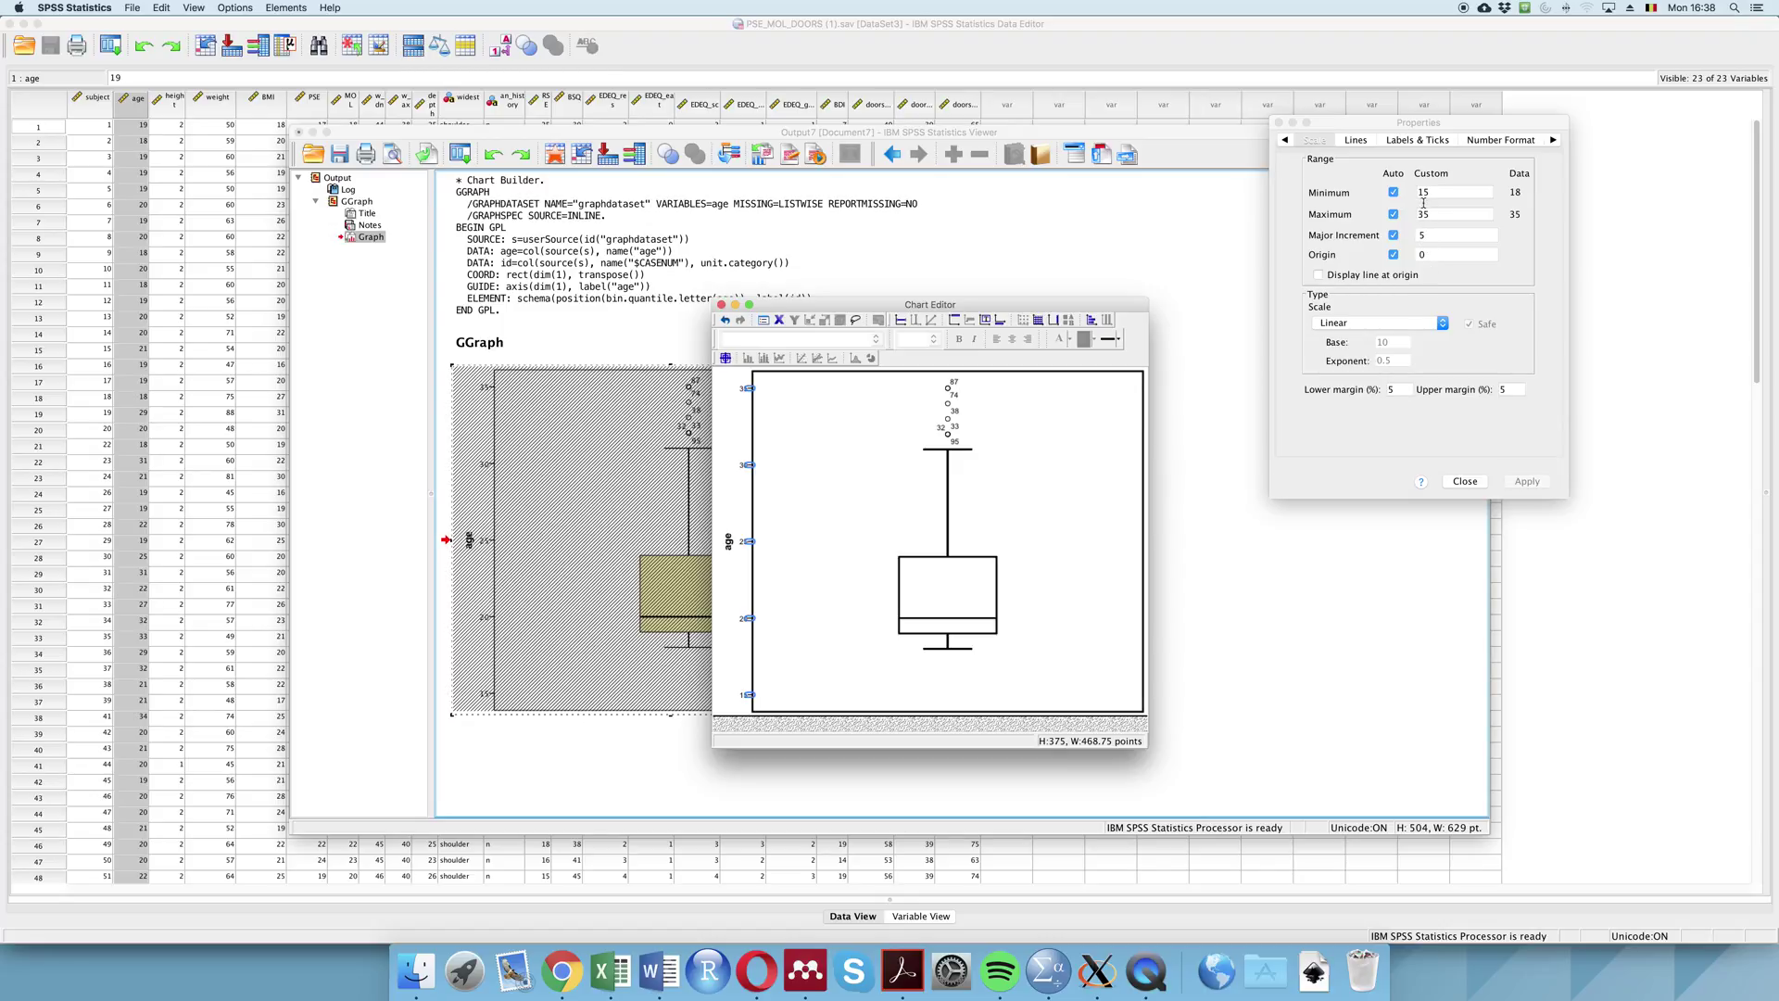
{"action": "left_click", "coordinate": [1365, 143]}
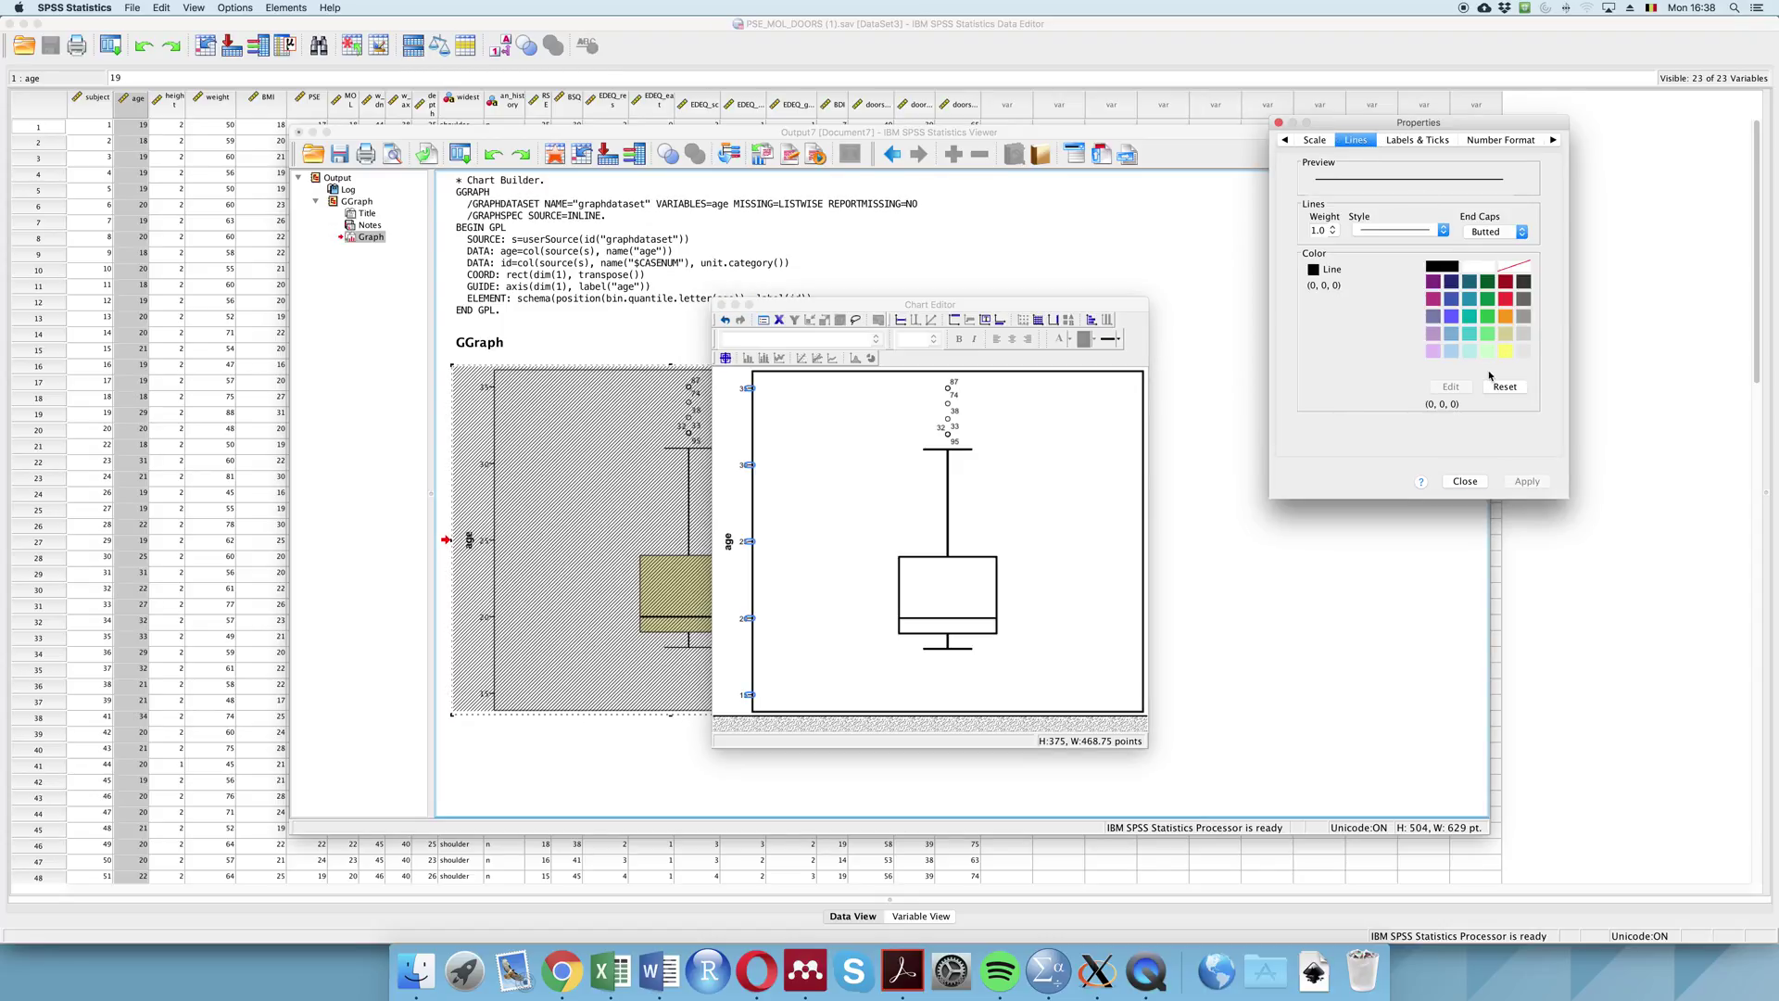
{"action": "left_click", "coordinate": [1331, 229]}
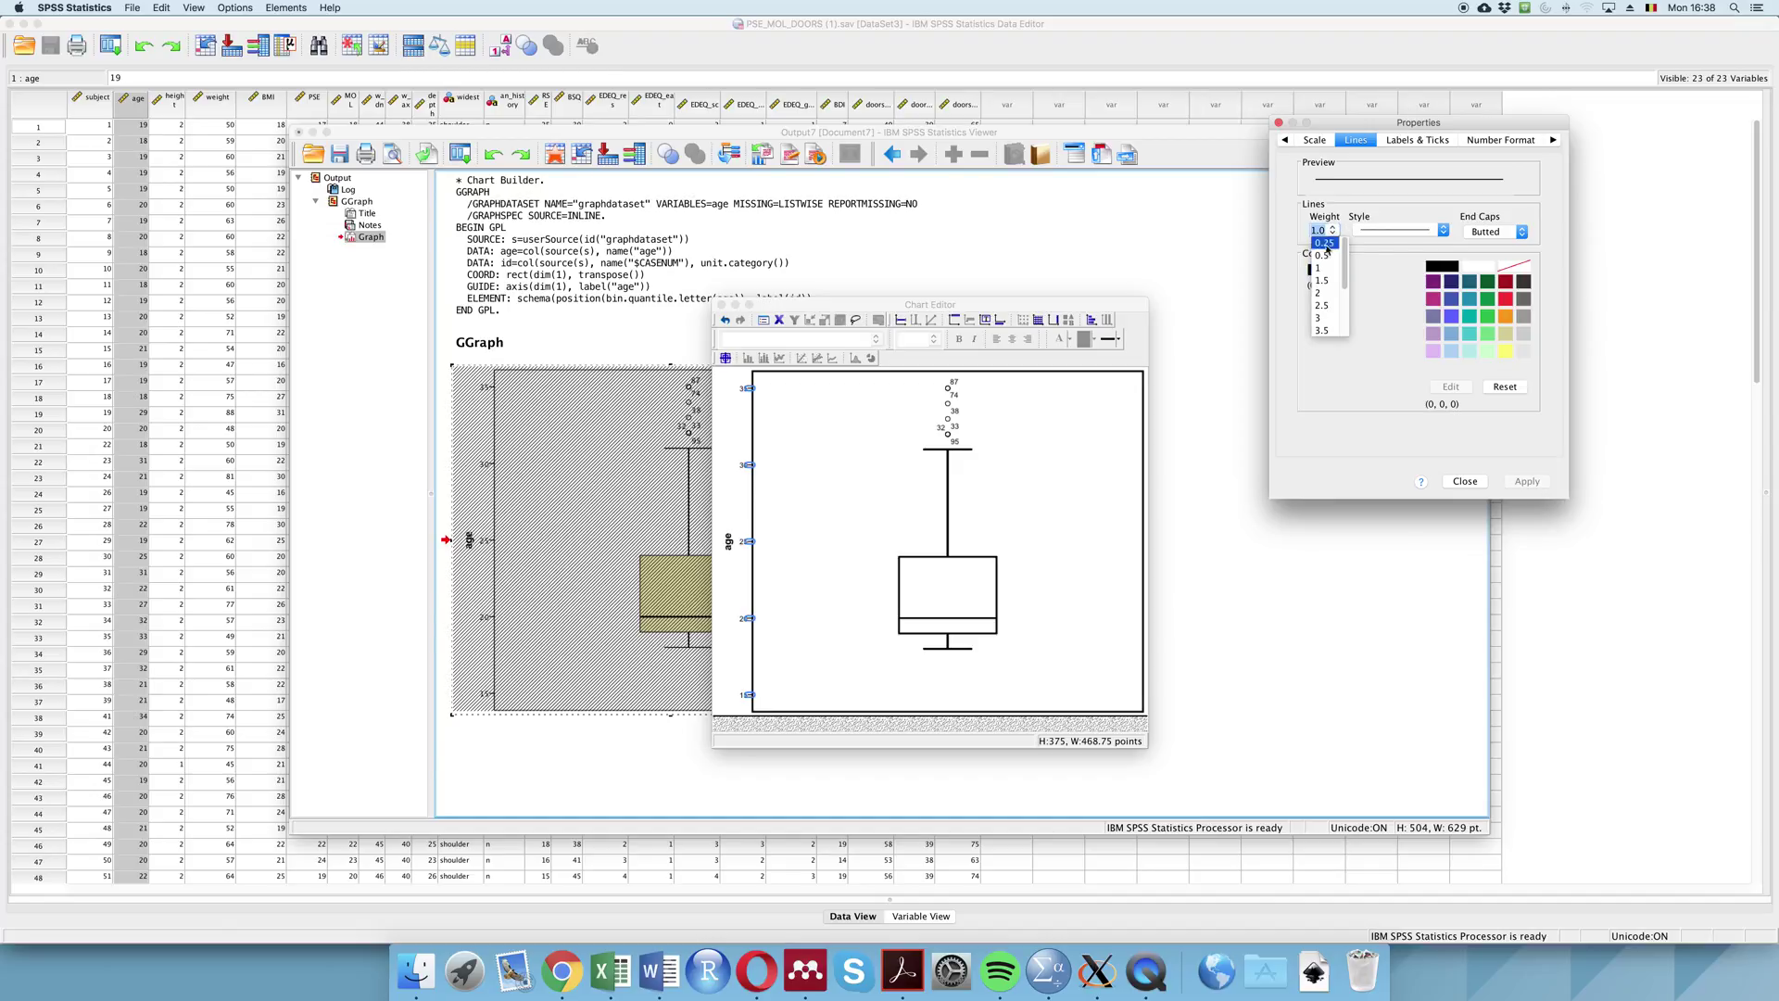
{"action": "left_click", "coordinate": [1328, 293]}
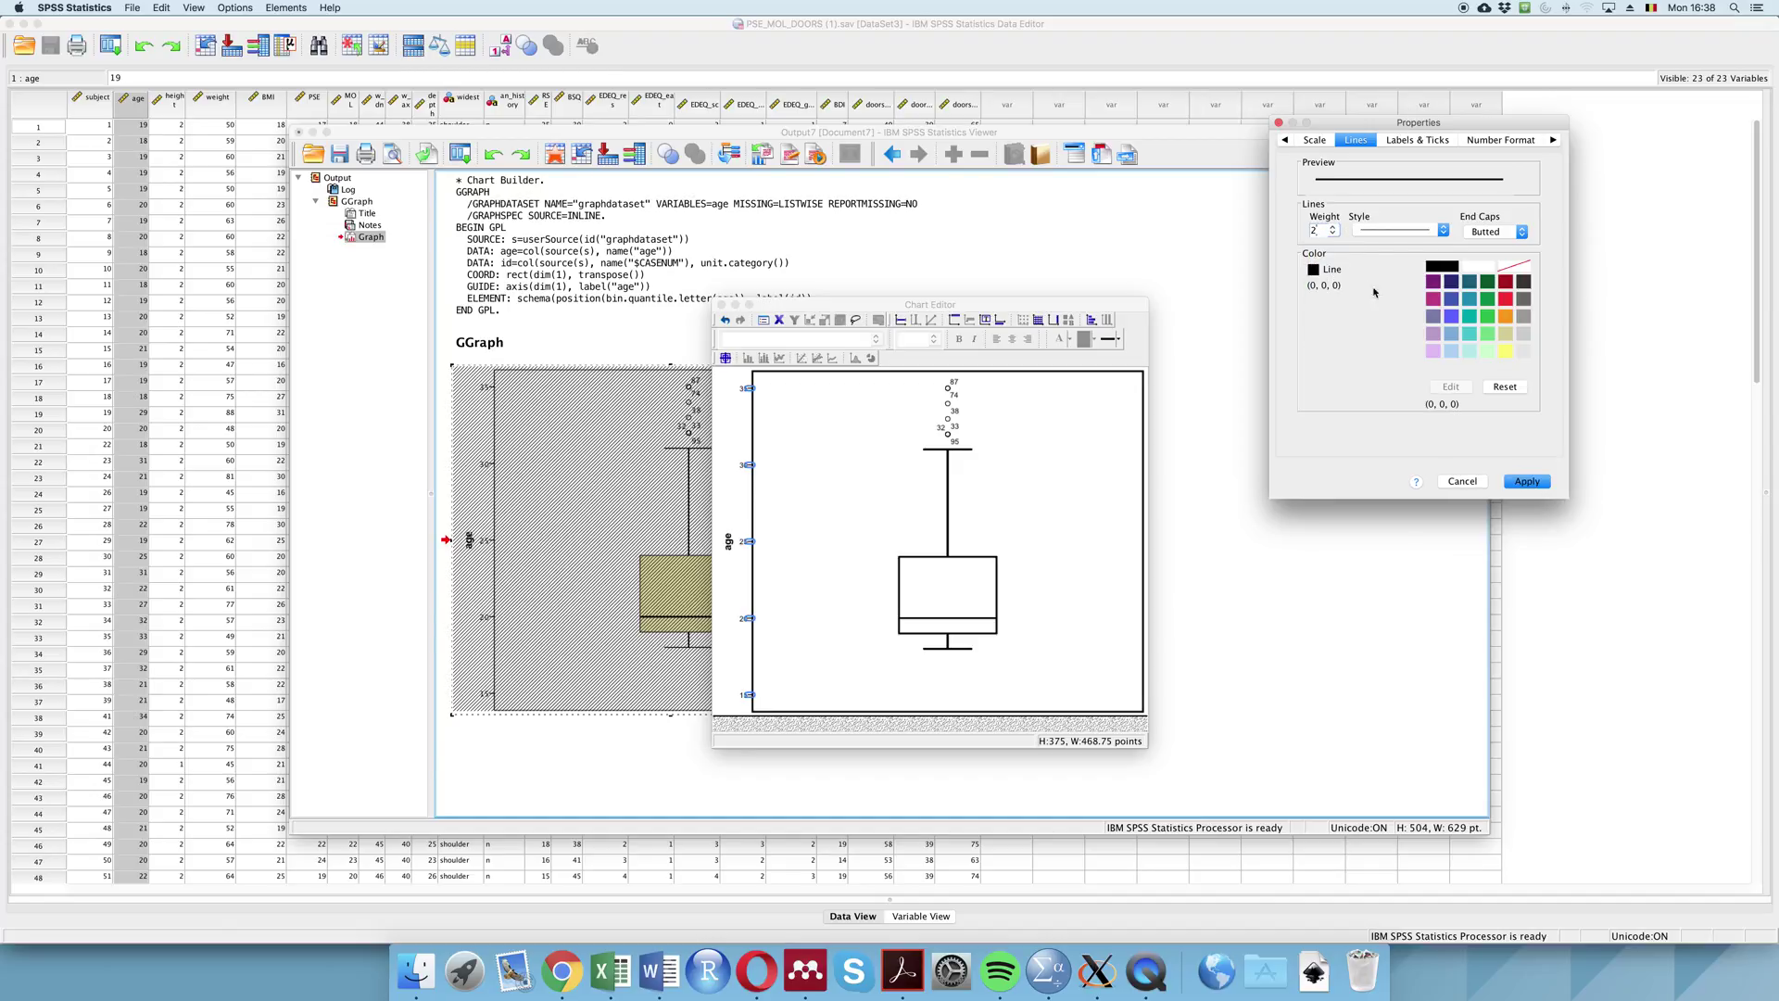
{"action": "left_click", "coordinate": [1529, 481]}
{"action": "left_click", "coordinate": [745, 391]}
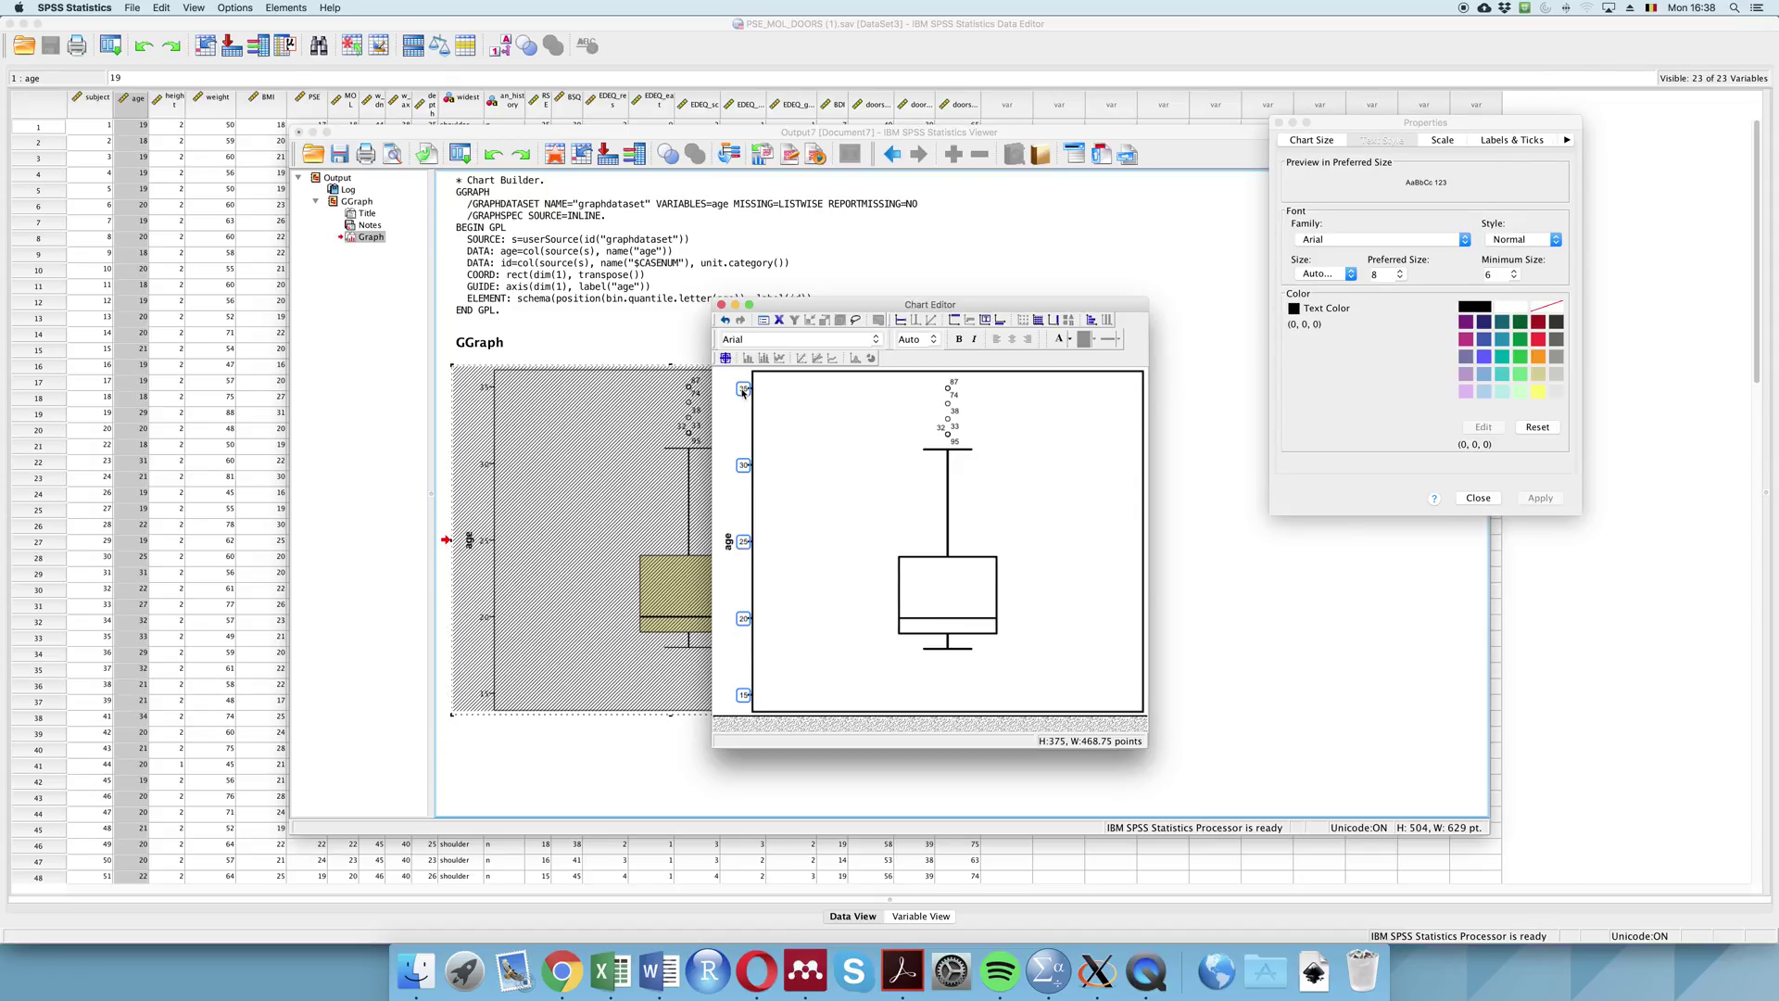
- Make the age axis tick labels preferred size 10
{"action": "left_click", "coordinate": [1401, 274]}
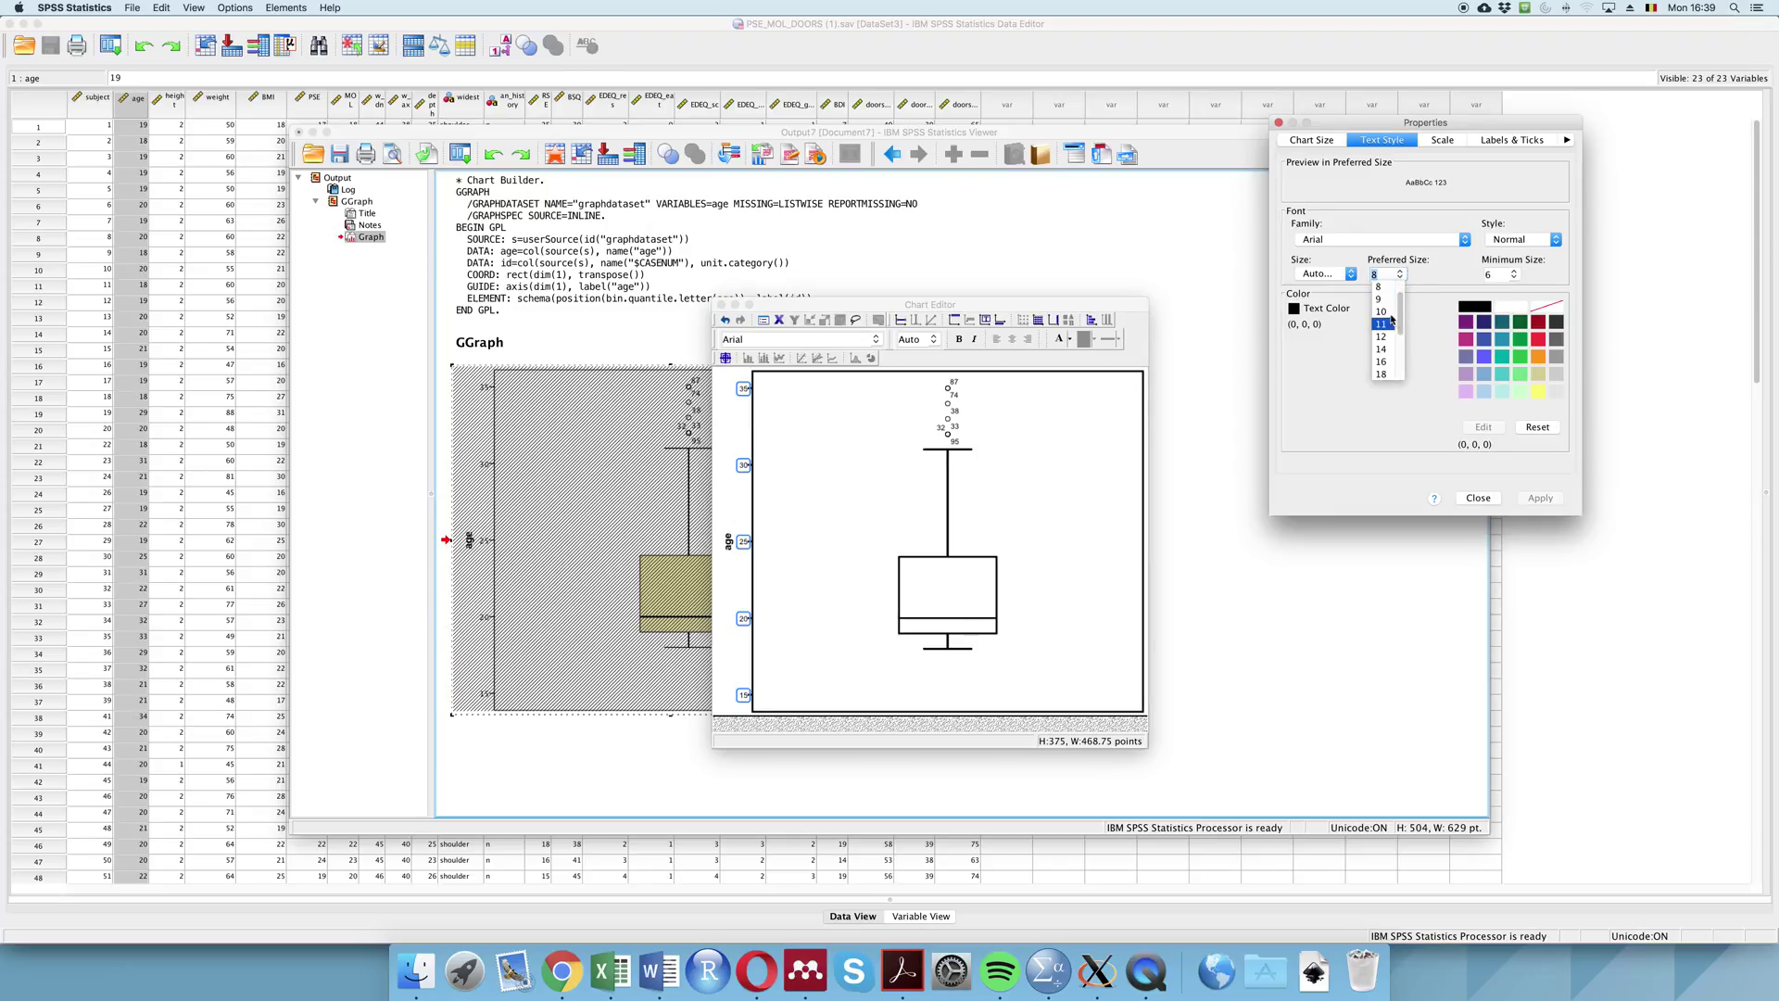
{"action": "left_click", "coordinate": [1391, 310]}
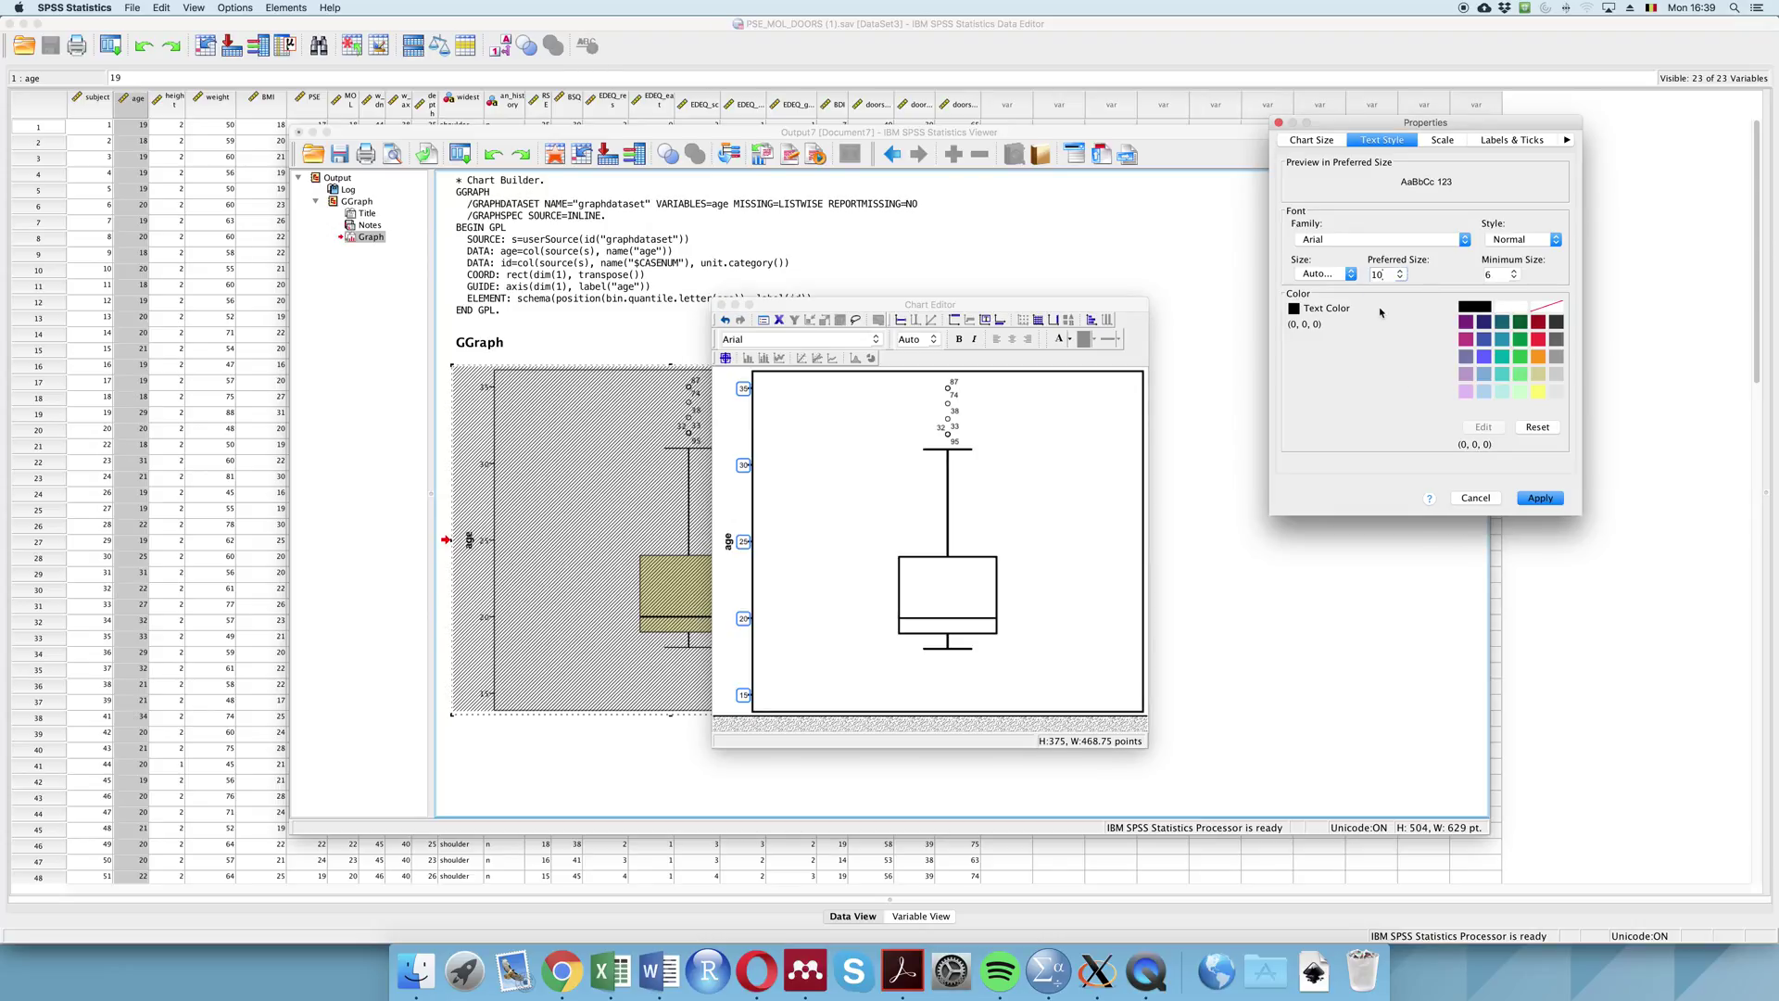
{"action": "left_click", "coordinate": [1540, 496]}
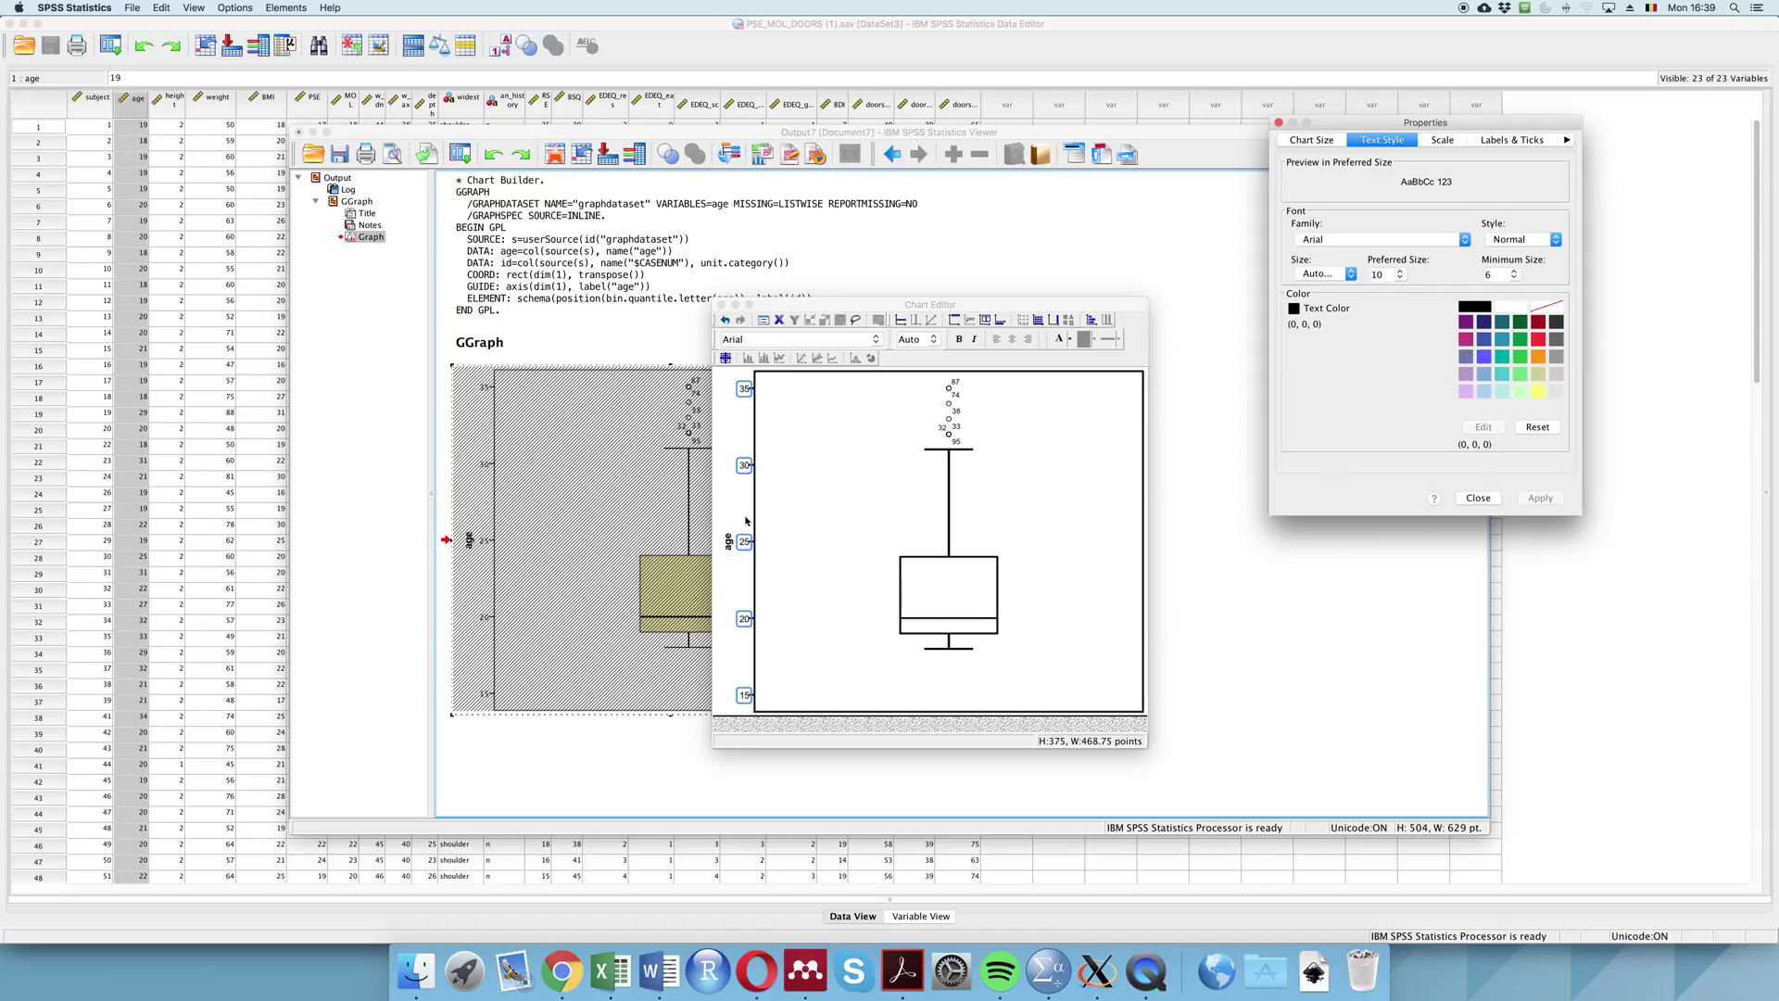
- Make the age axis title preferred size 12
{"action": "left_click", "coordinate": [729, 541]}
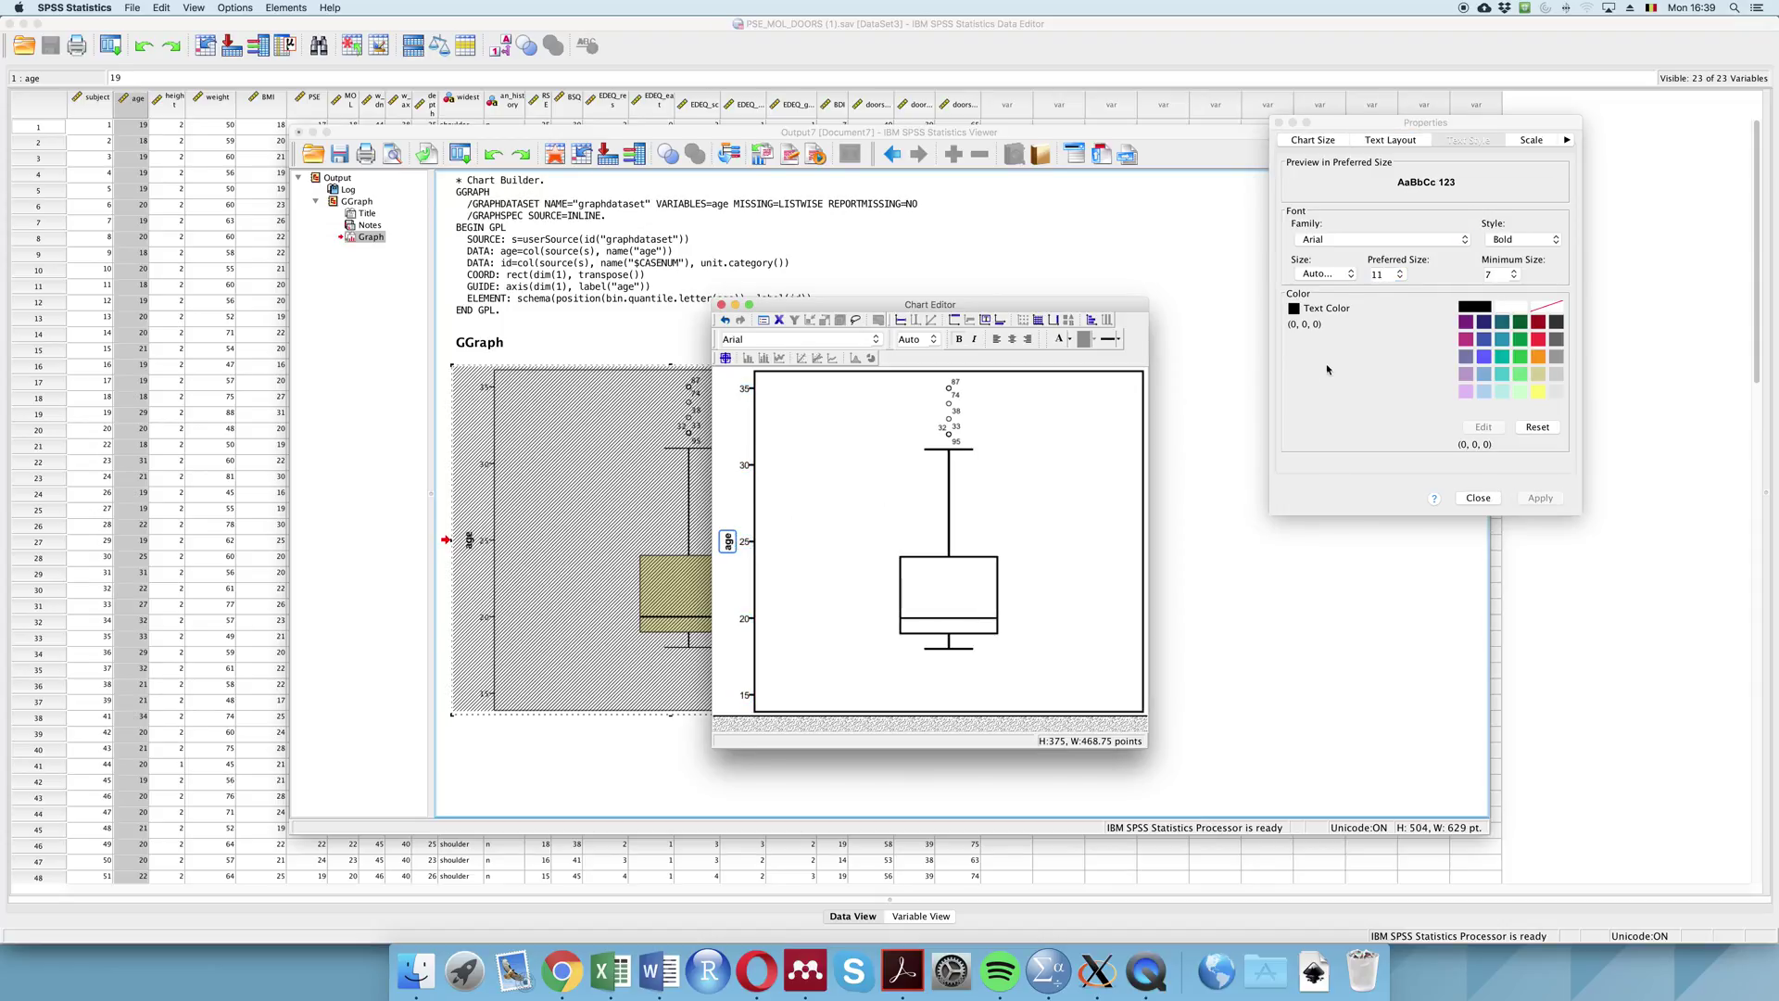
{"action": "left_click", "coordinate": [1399, 271]}
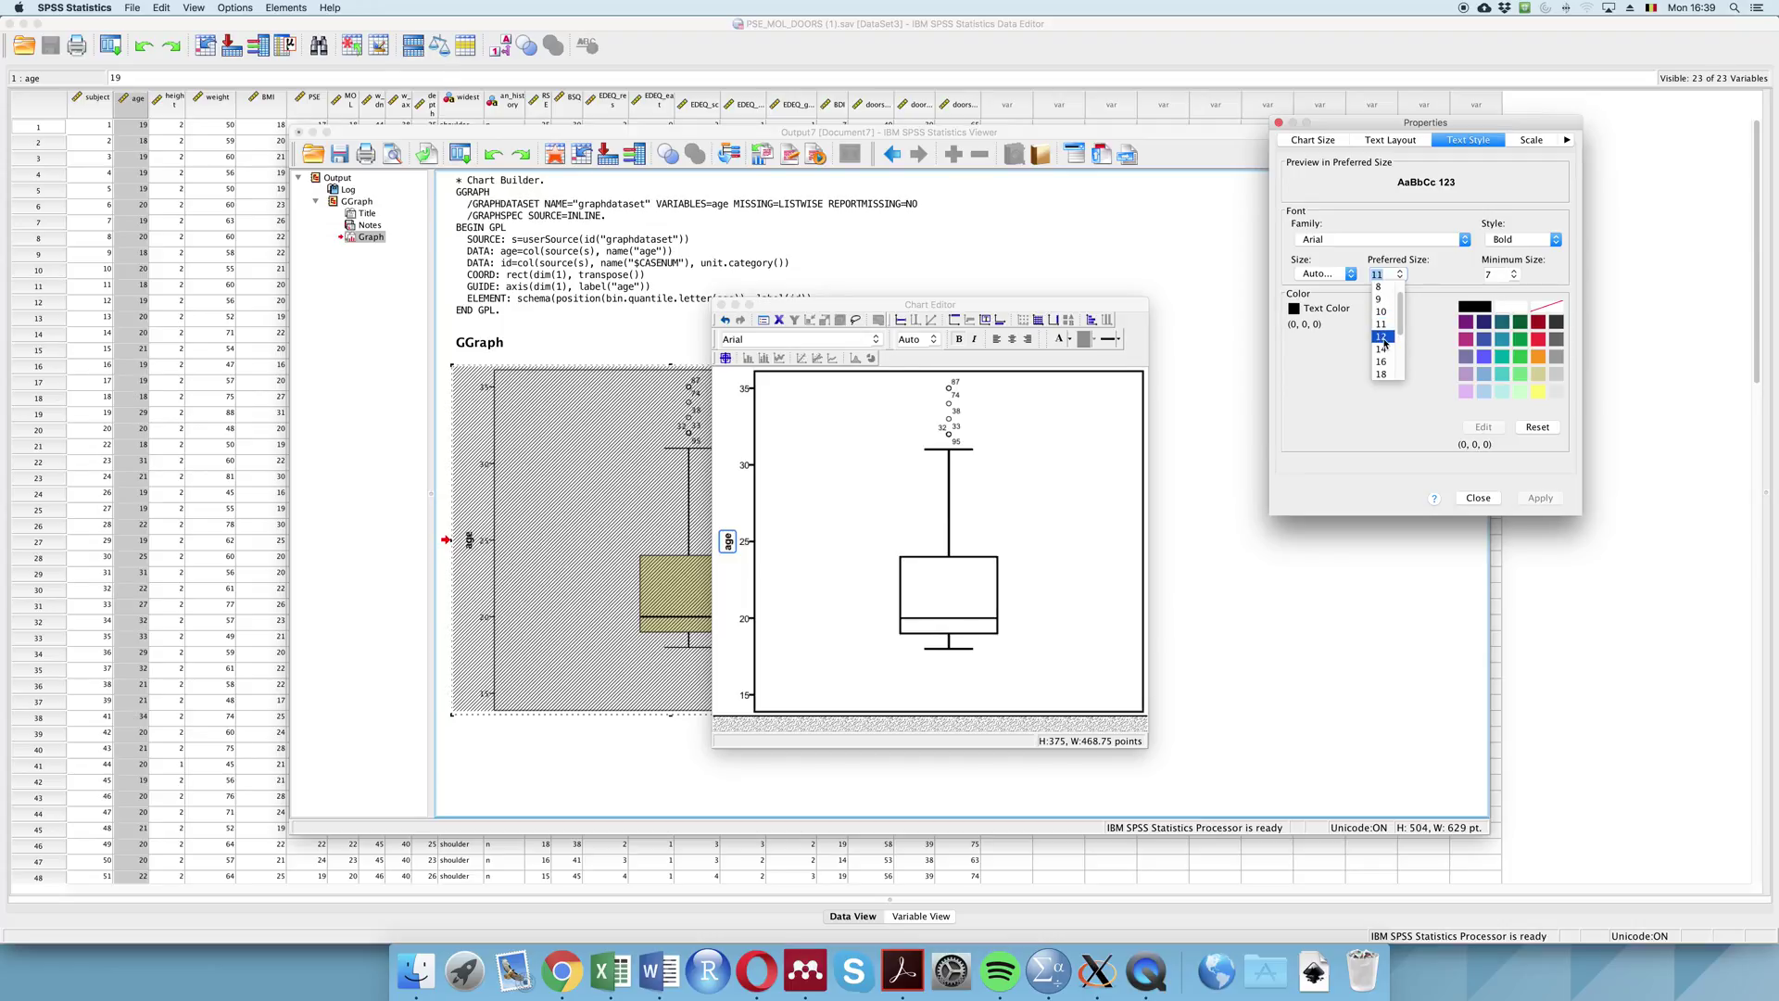
{"action": "left_click", "coordinate": [1540, 499]}
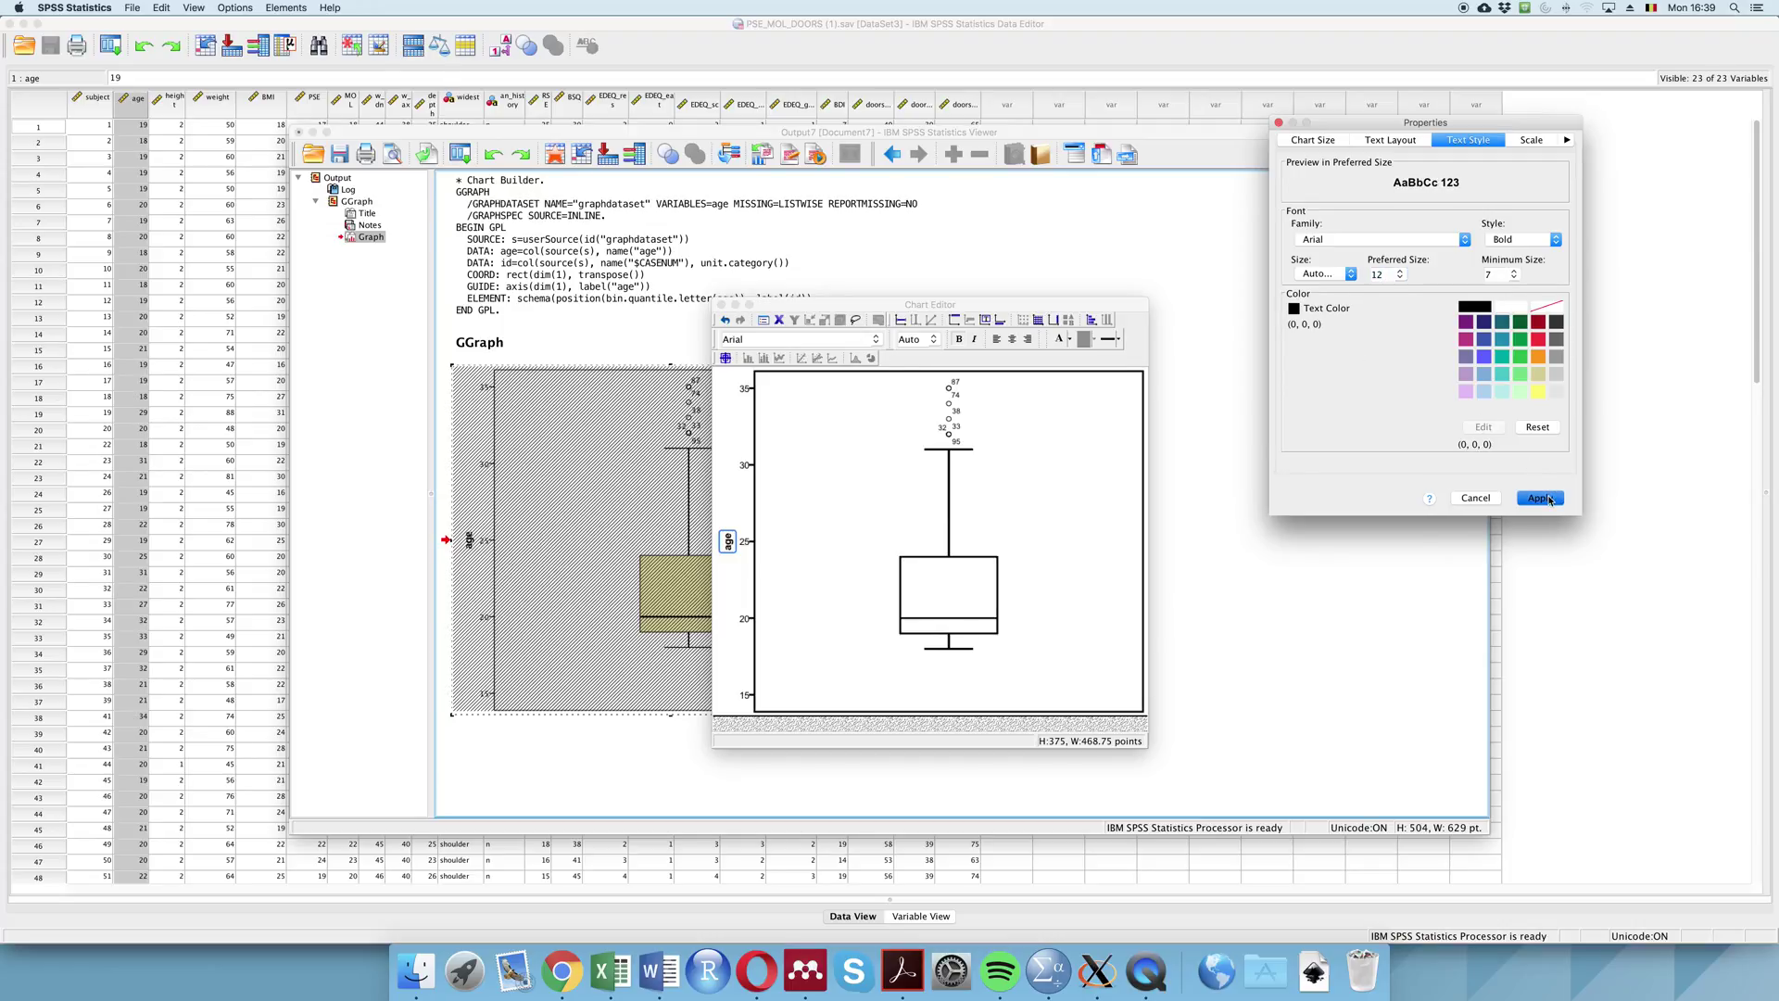
{"action": "left_click", "coordinate": [797, 562]}
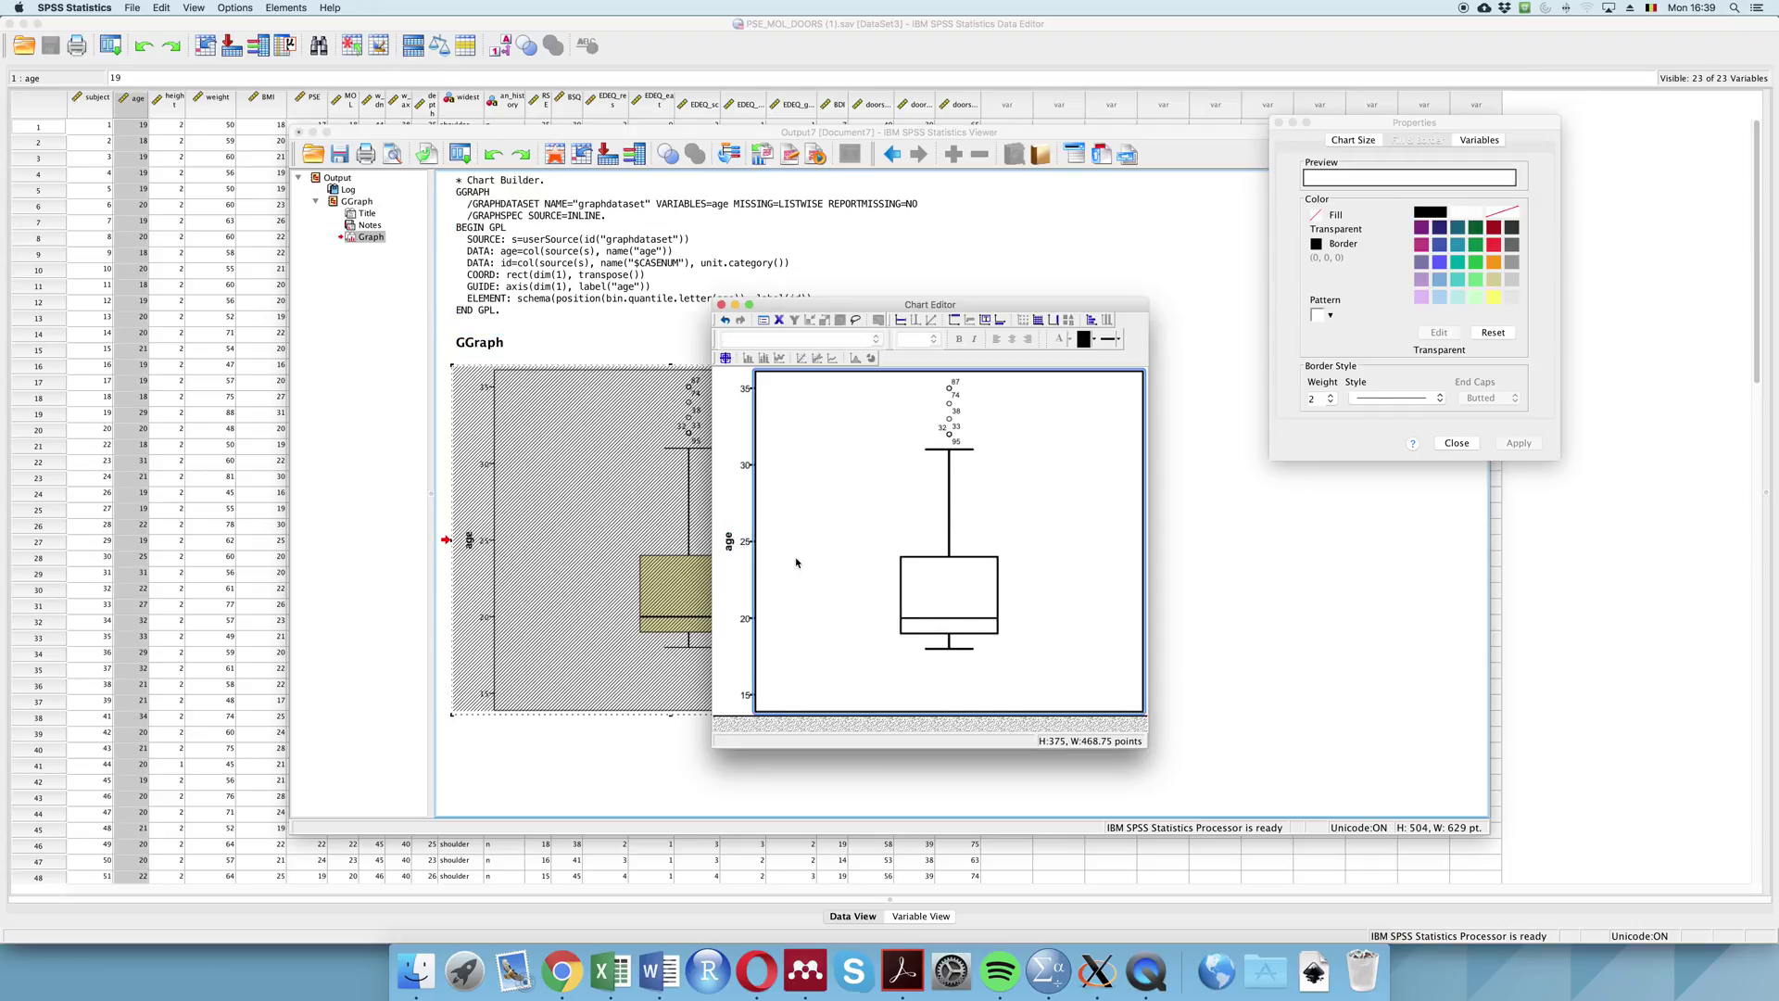
{"action": "left_click", "coordinate": [727, 542]}
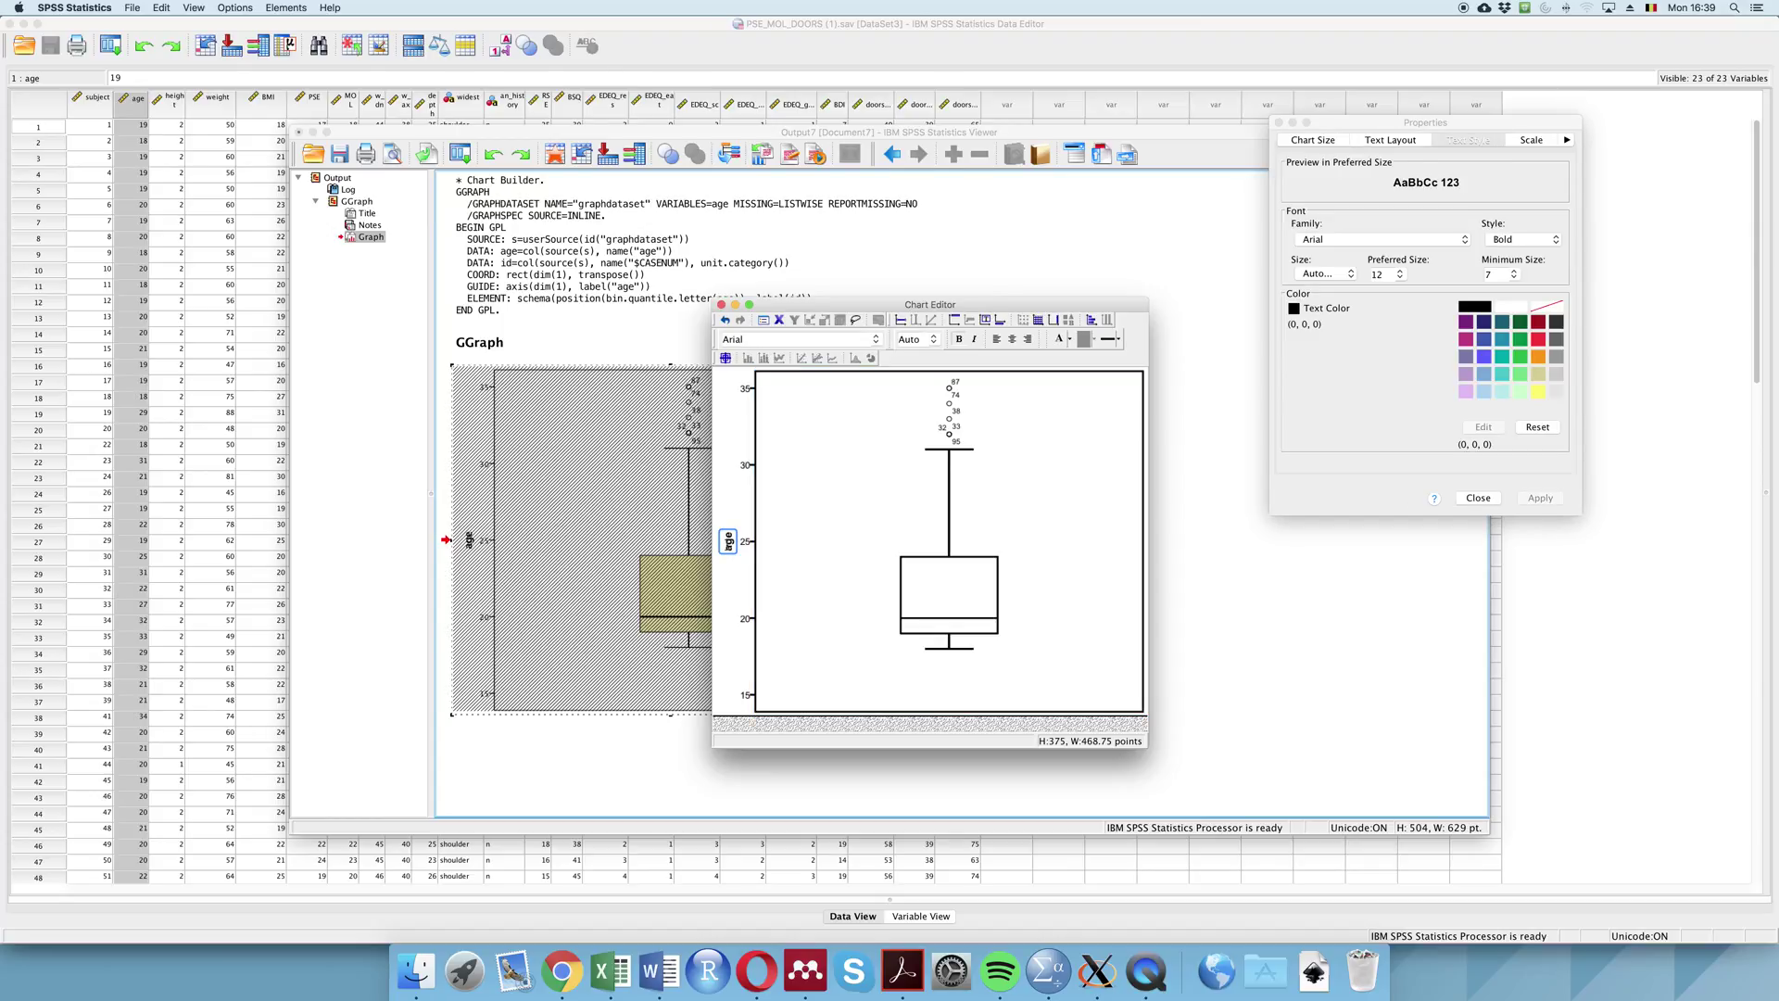
- Rewrite the vertical axis title text as 'Age (years)'
{"action": "left_click", "coordinate": [726, 543]}
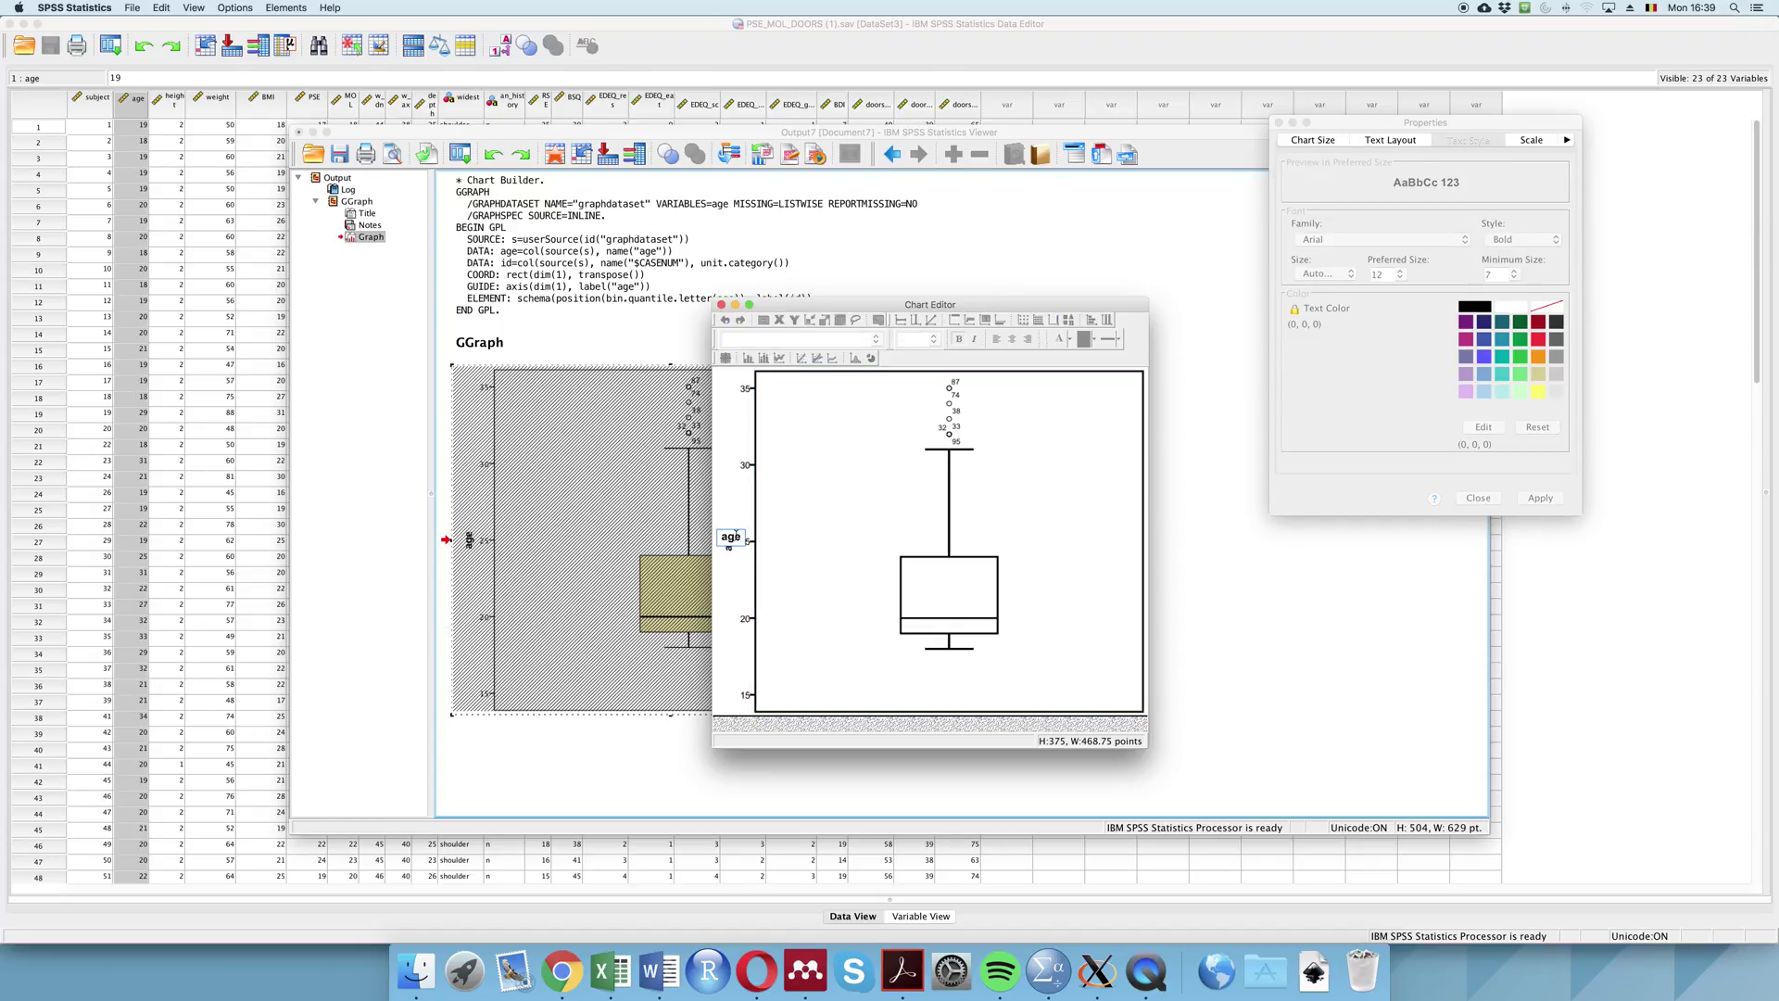
{"action": "key", "text": "BackSpace"}
{"action": "type", "text": "Age"}
{"action": "type", "text": " ("}
{"action": "type", "text": "y"}
{"action": "type", "text": "y"}
{"action": "type", "text": "ars)"}
{"action": "left_click", "coordinate": [839, 496]}
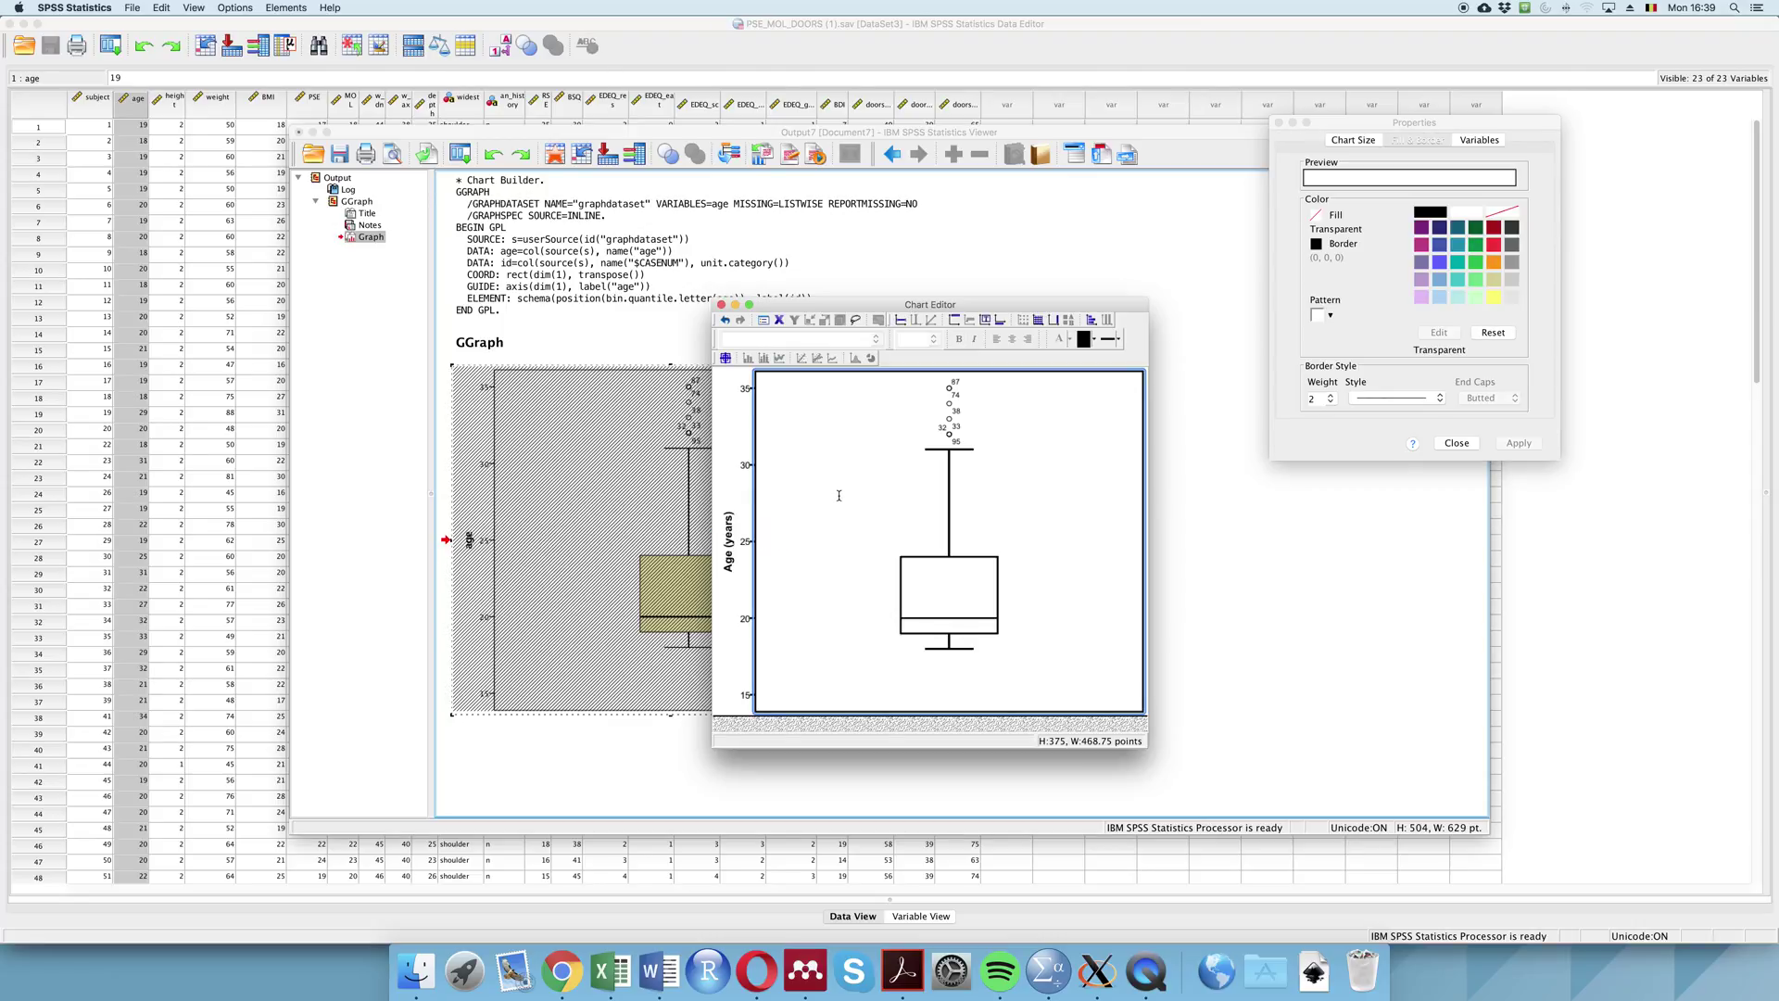
- Fill the outlier markers solid black with border width 2, then close Properties
{"action": "left_click", "coordinate": [951, 438]}
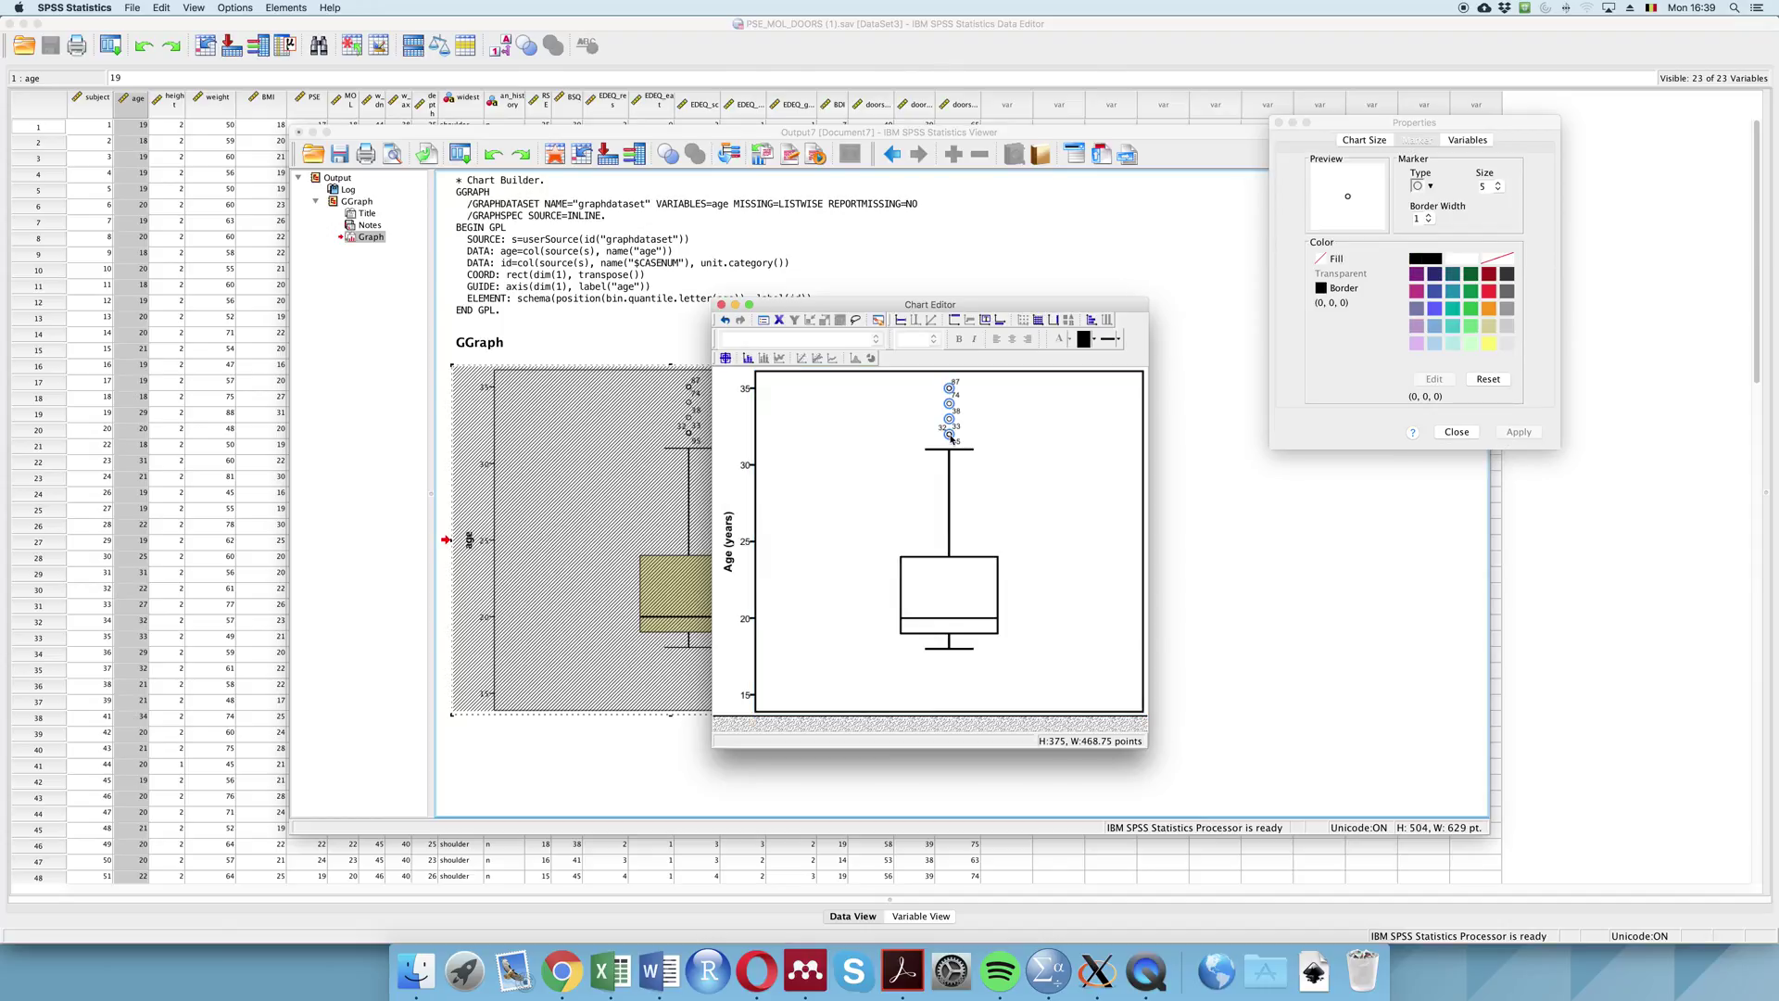
{"action": "left_click", "coordinate": [1431, 218]}
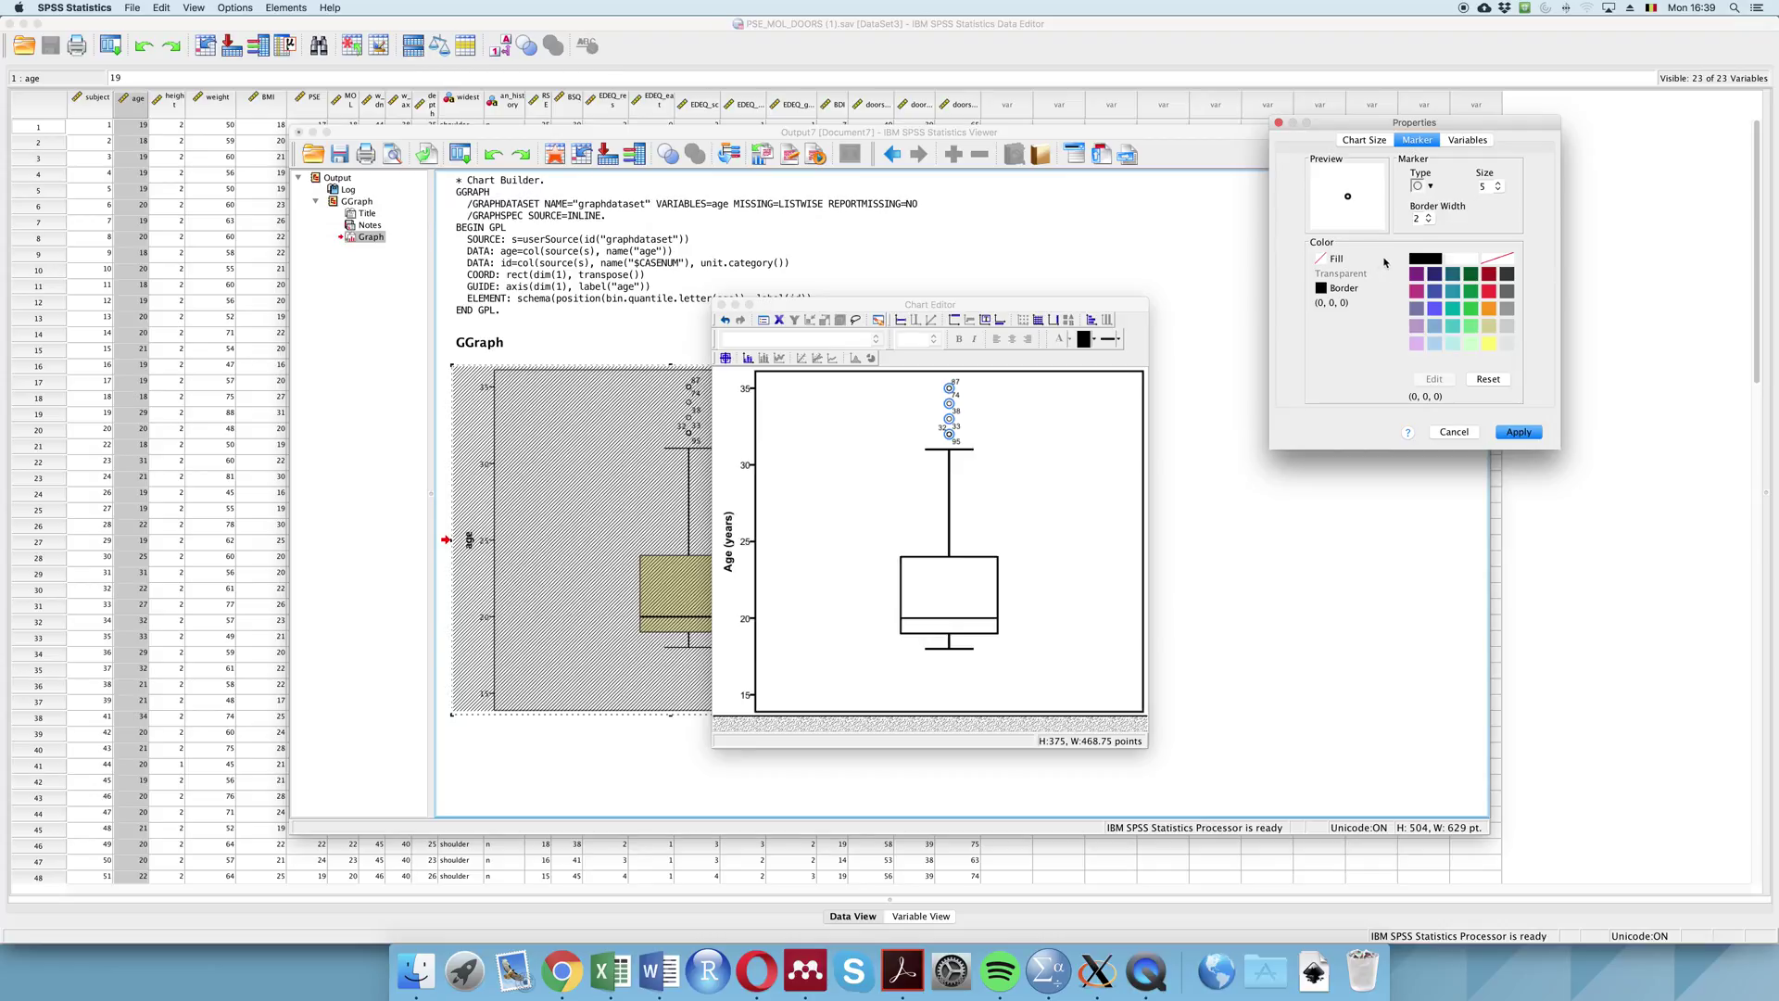
{"action": "left_click", "coordinate": [1330, 259]}
{"action": "left_click", "coordinate": [1432, 259]}
{"action": "left_click", "coordinate": [1522, 432]}
{"action": "left_click", "coordinate": [1456, 431]}
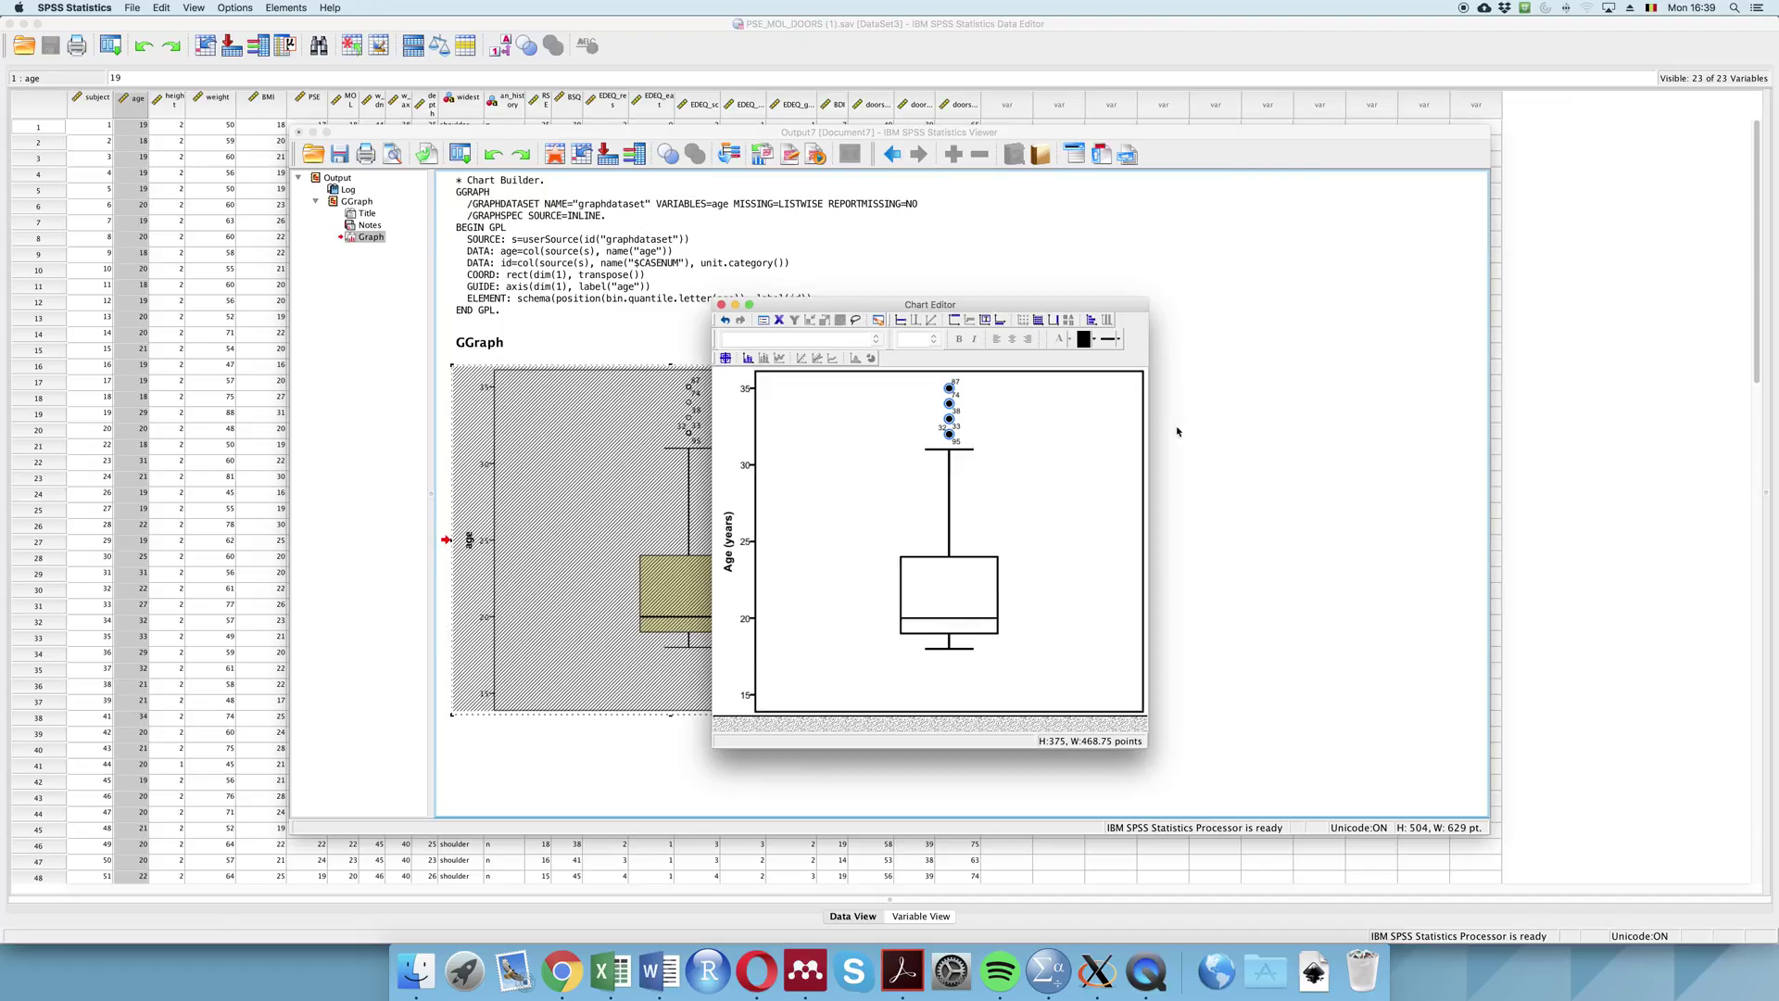
- Set the outlier case number labels to 11 pt (after briefly trying 12 pt)
{"action": "left_click", "coordinate": [956, 442]}
{"action": "left_click", "coordinate": [913, 338]}
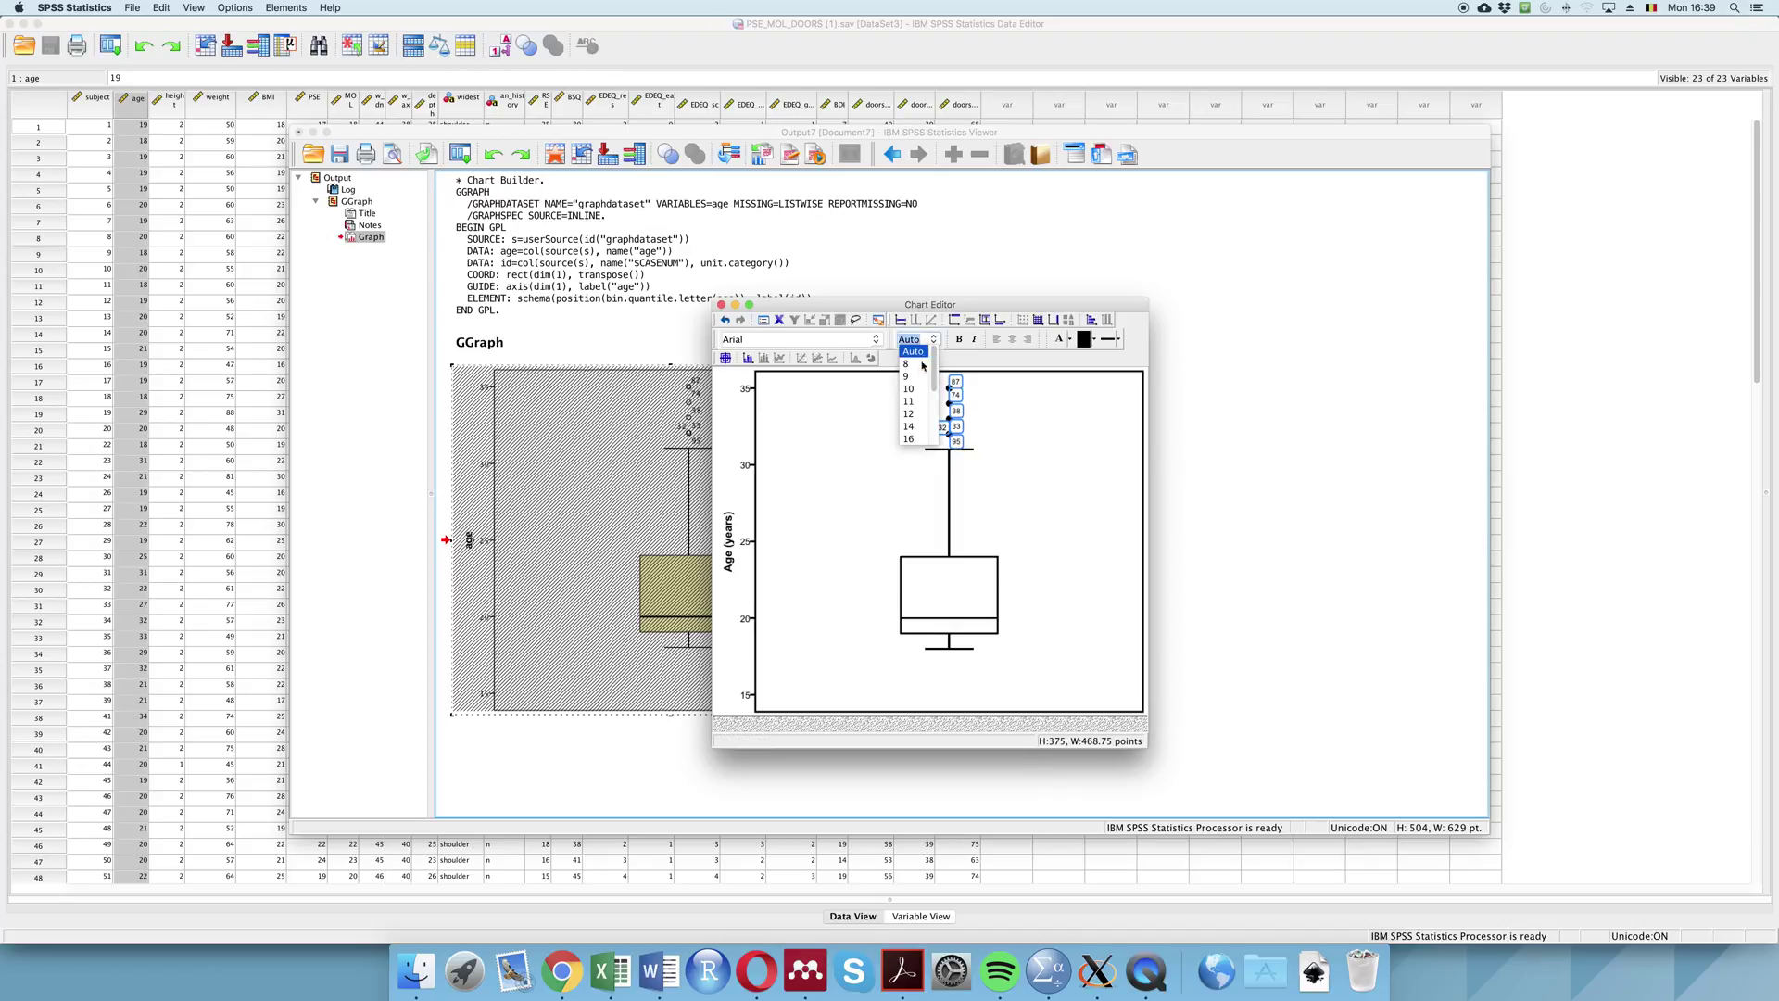
{"action": "left_click", "coordinate": [916, 414]}
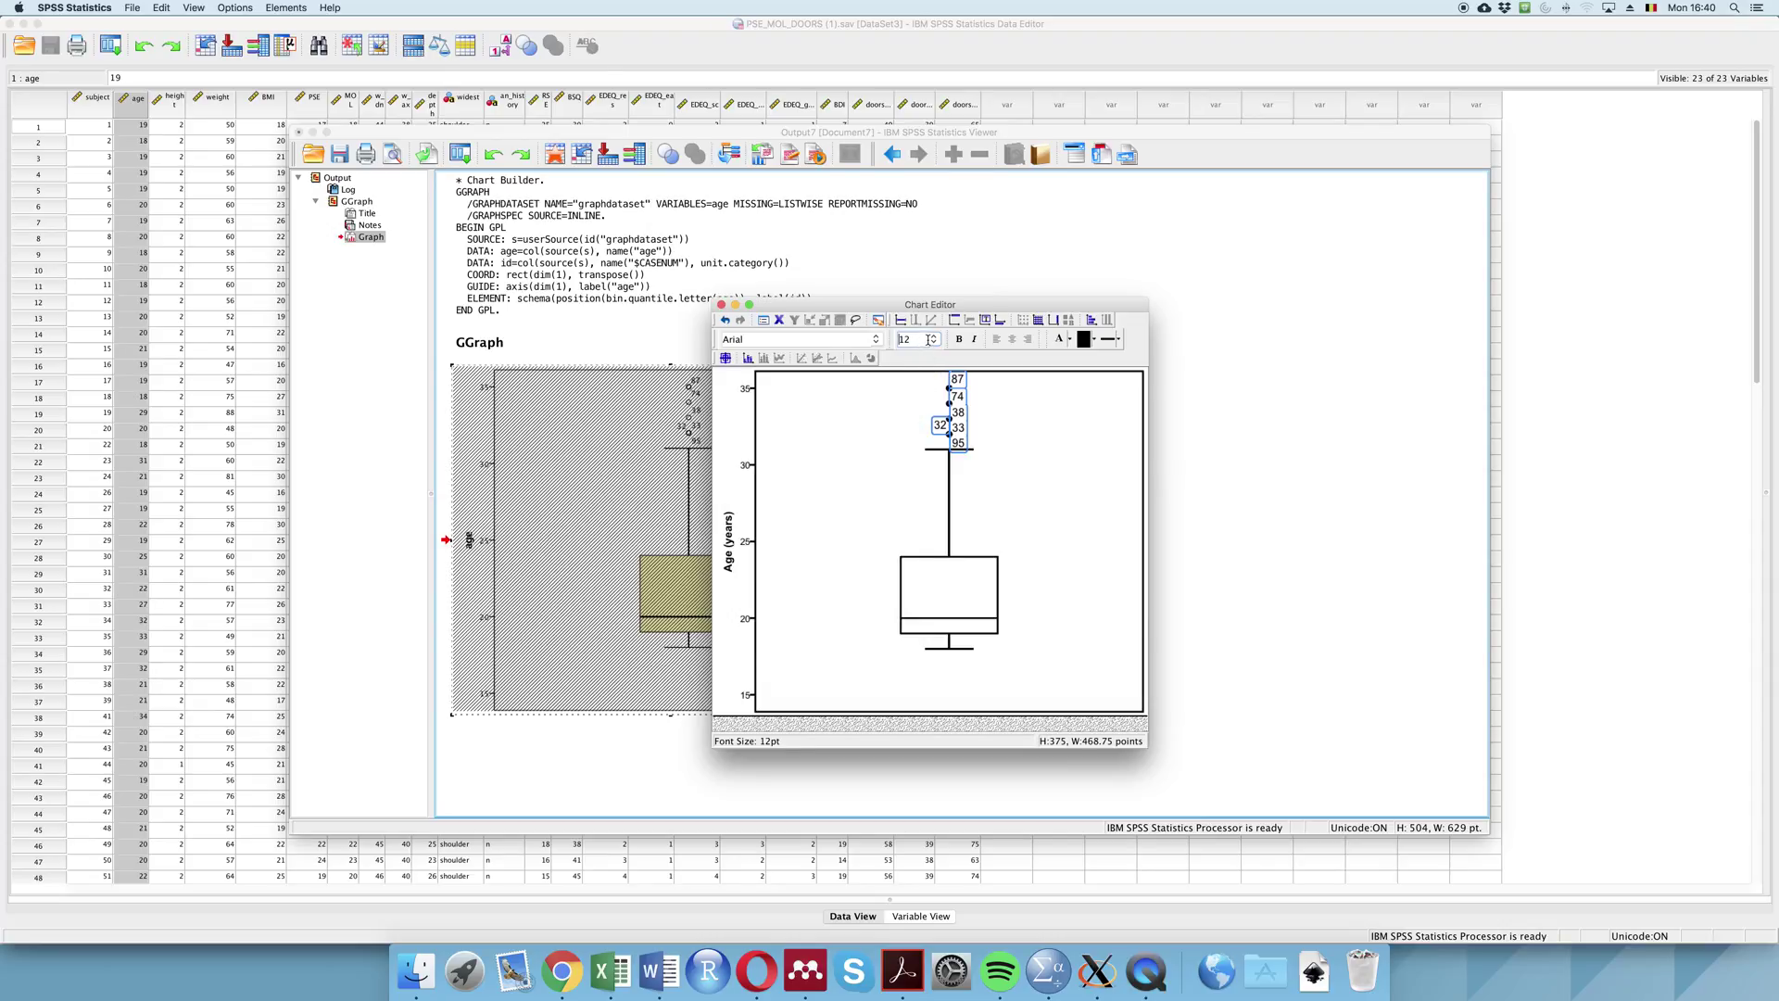
{"action": "left_click", "coordinate": [931, 339]}
{"action": "left_click", "coordinate": [918, 403]}
{"action": "left_click", "coordinate": [1036, 438]}
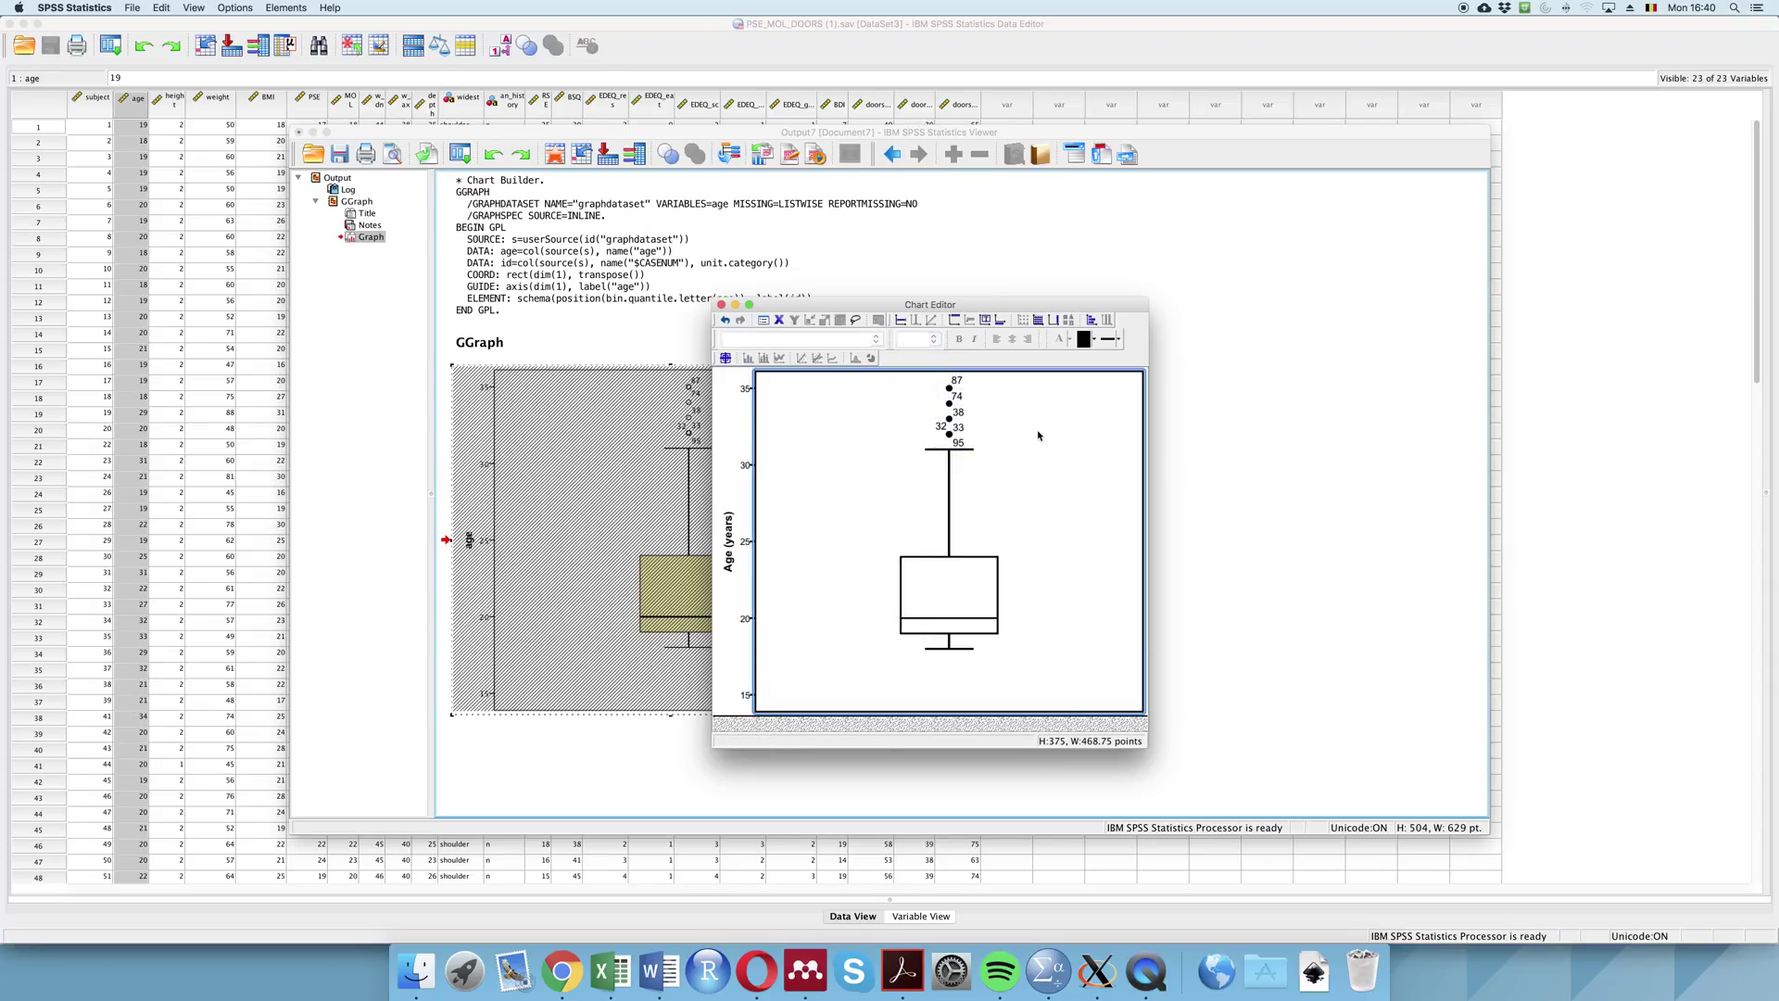
- Set the y-axis numbers to 11 pt as well
{"action": "left_click", "coordinate": [745, 544]}
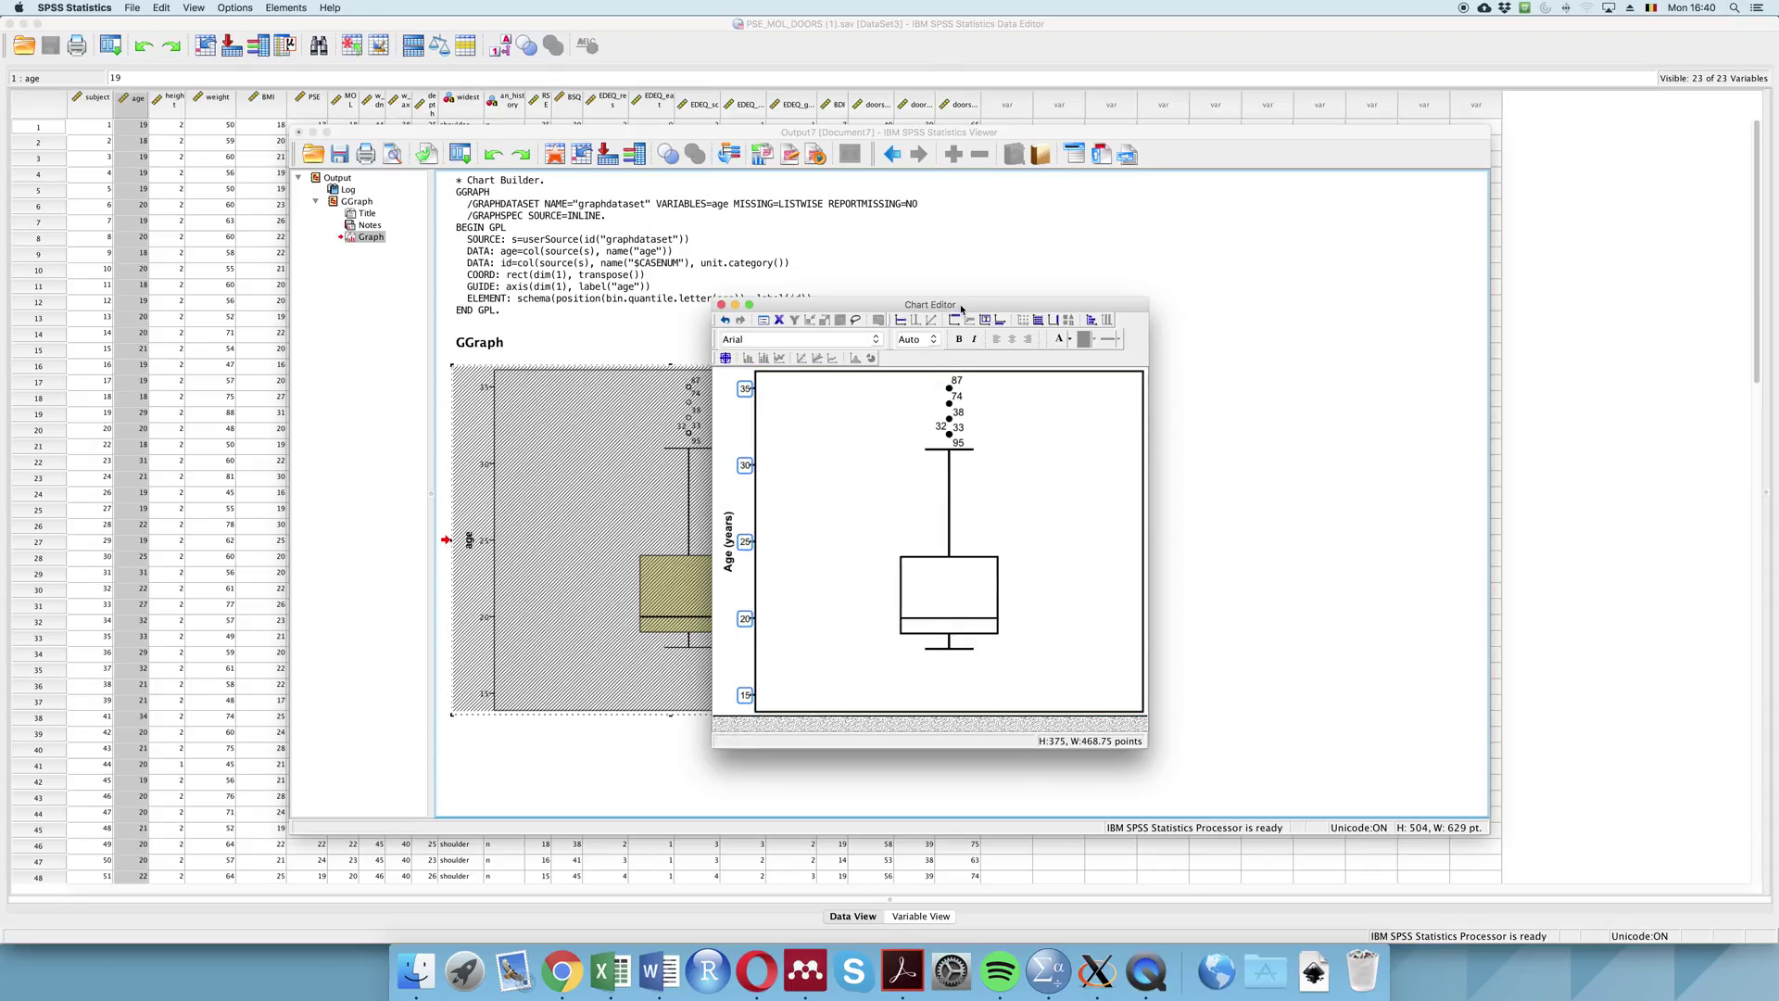
{"action": "left_click", "coordinate": [914, 339]}
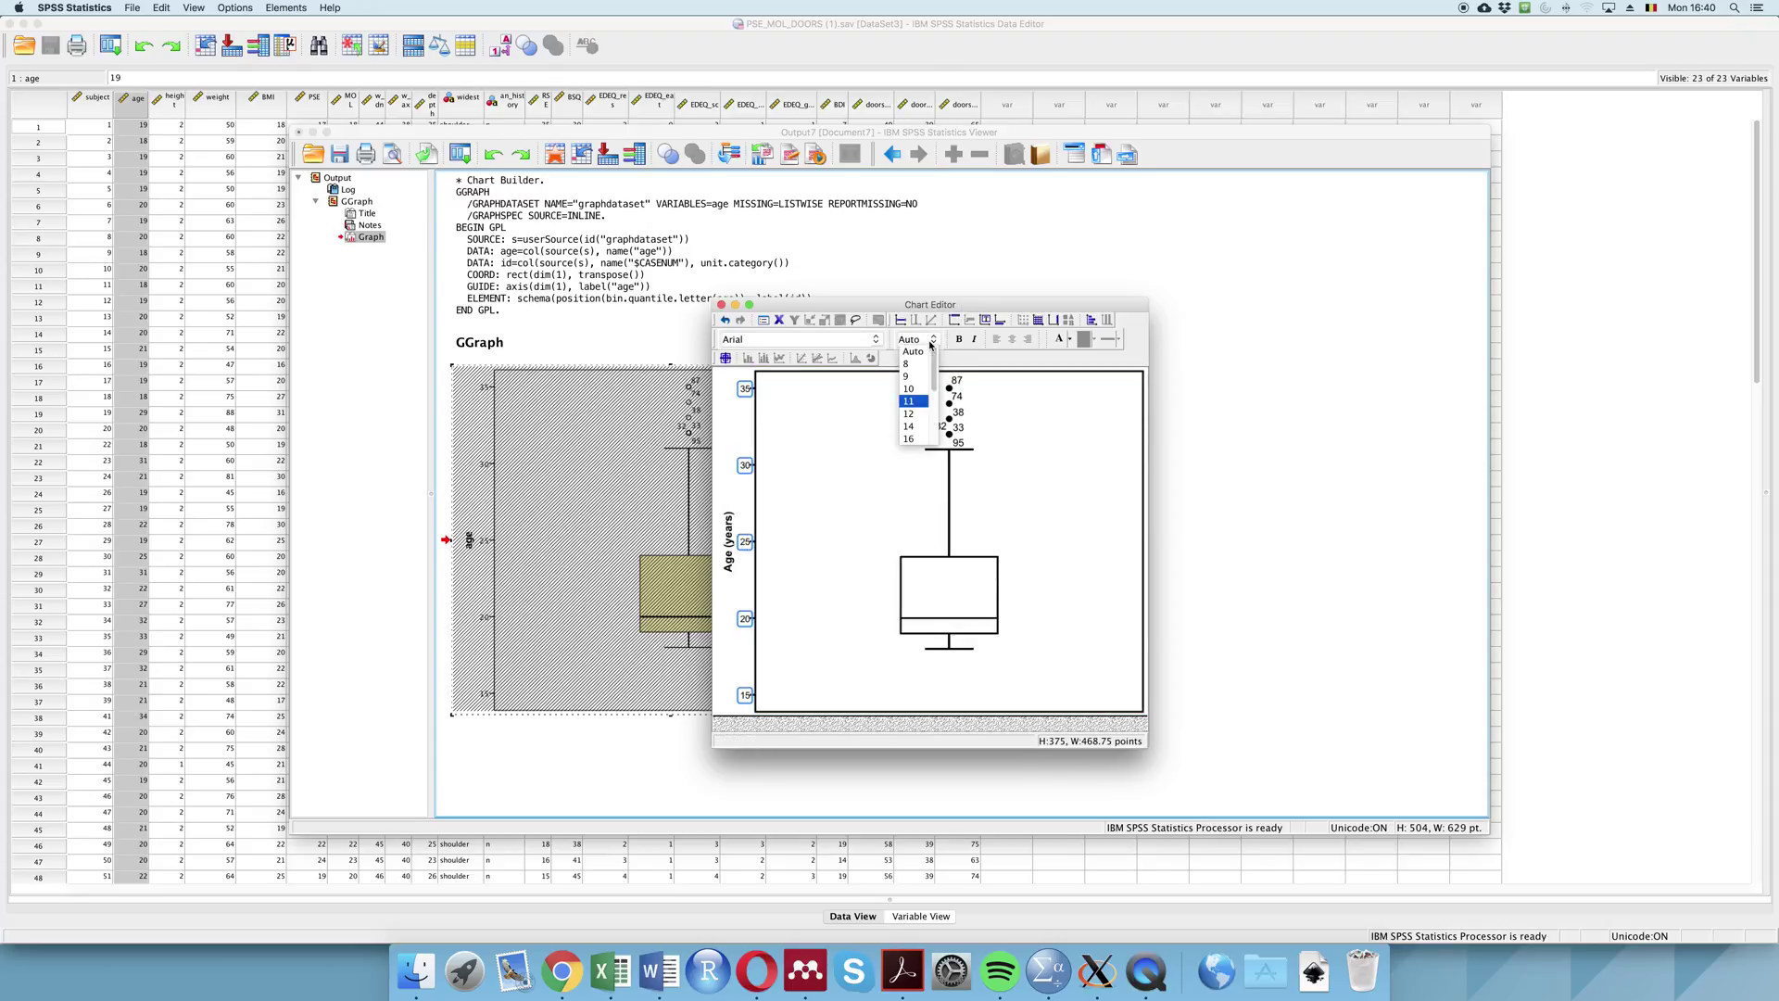
{"action": "left_click", "coordinate": [918, 403]}
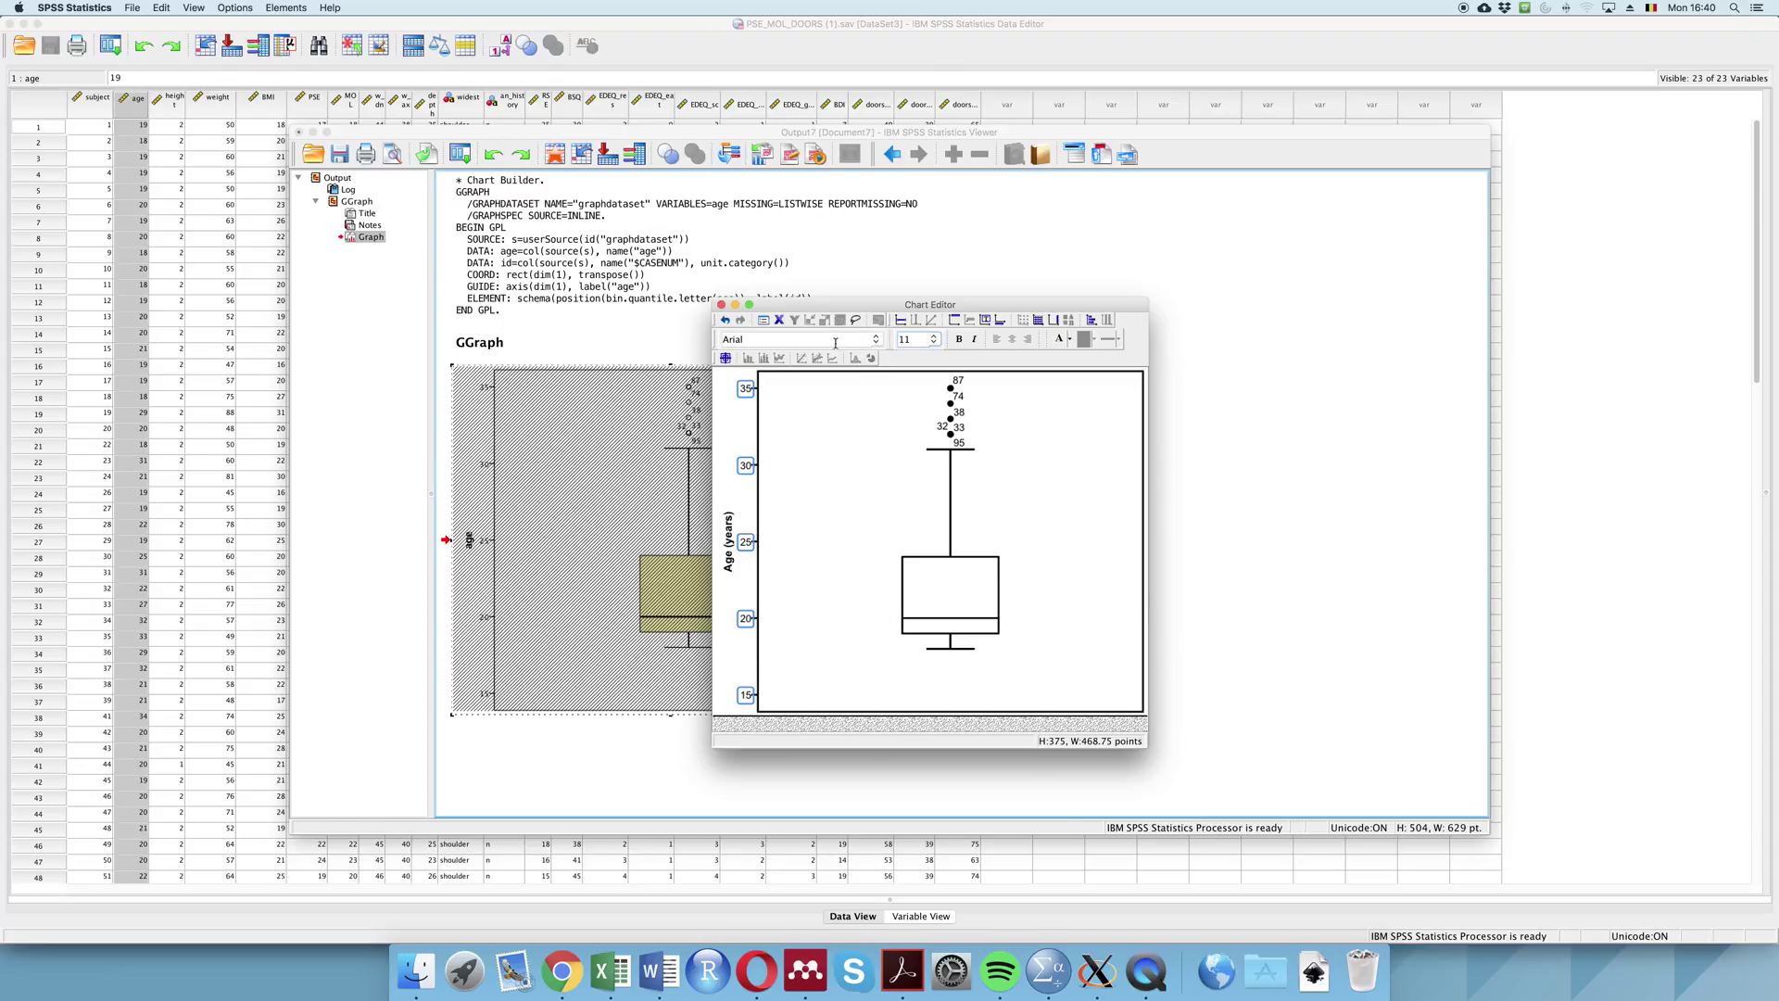
- Leave the Chart Editor and bring up the chart's Export Output settings
{"action": "left_click", "coordinate": [722, 305]}
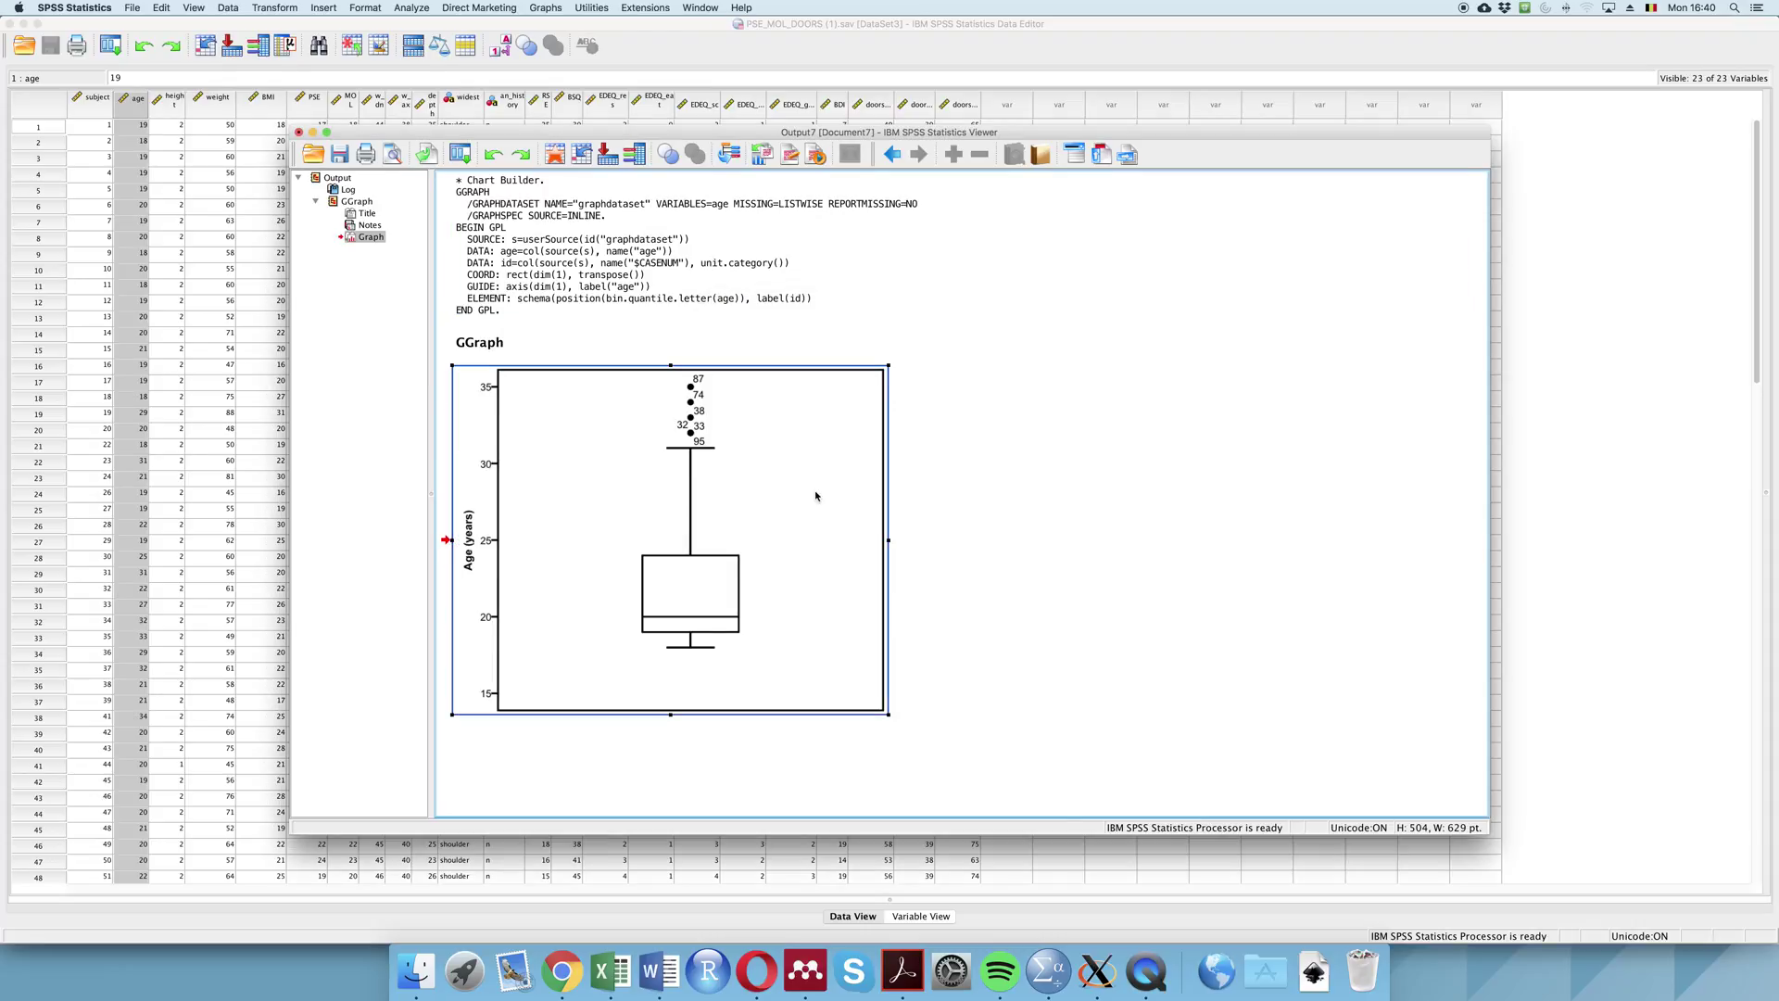
{"action": "right_click", "coordinate": [808, 487]}
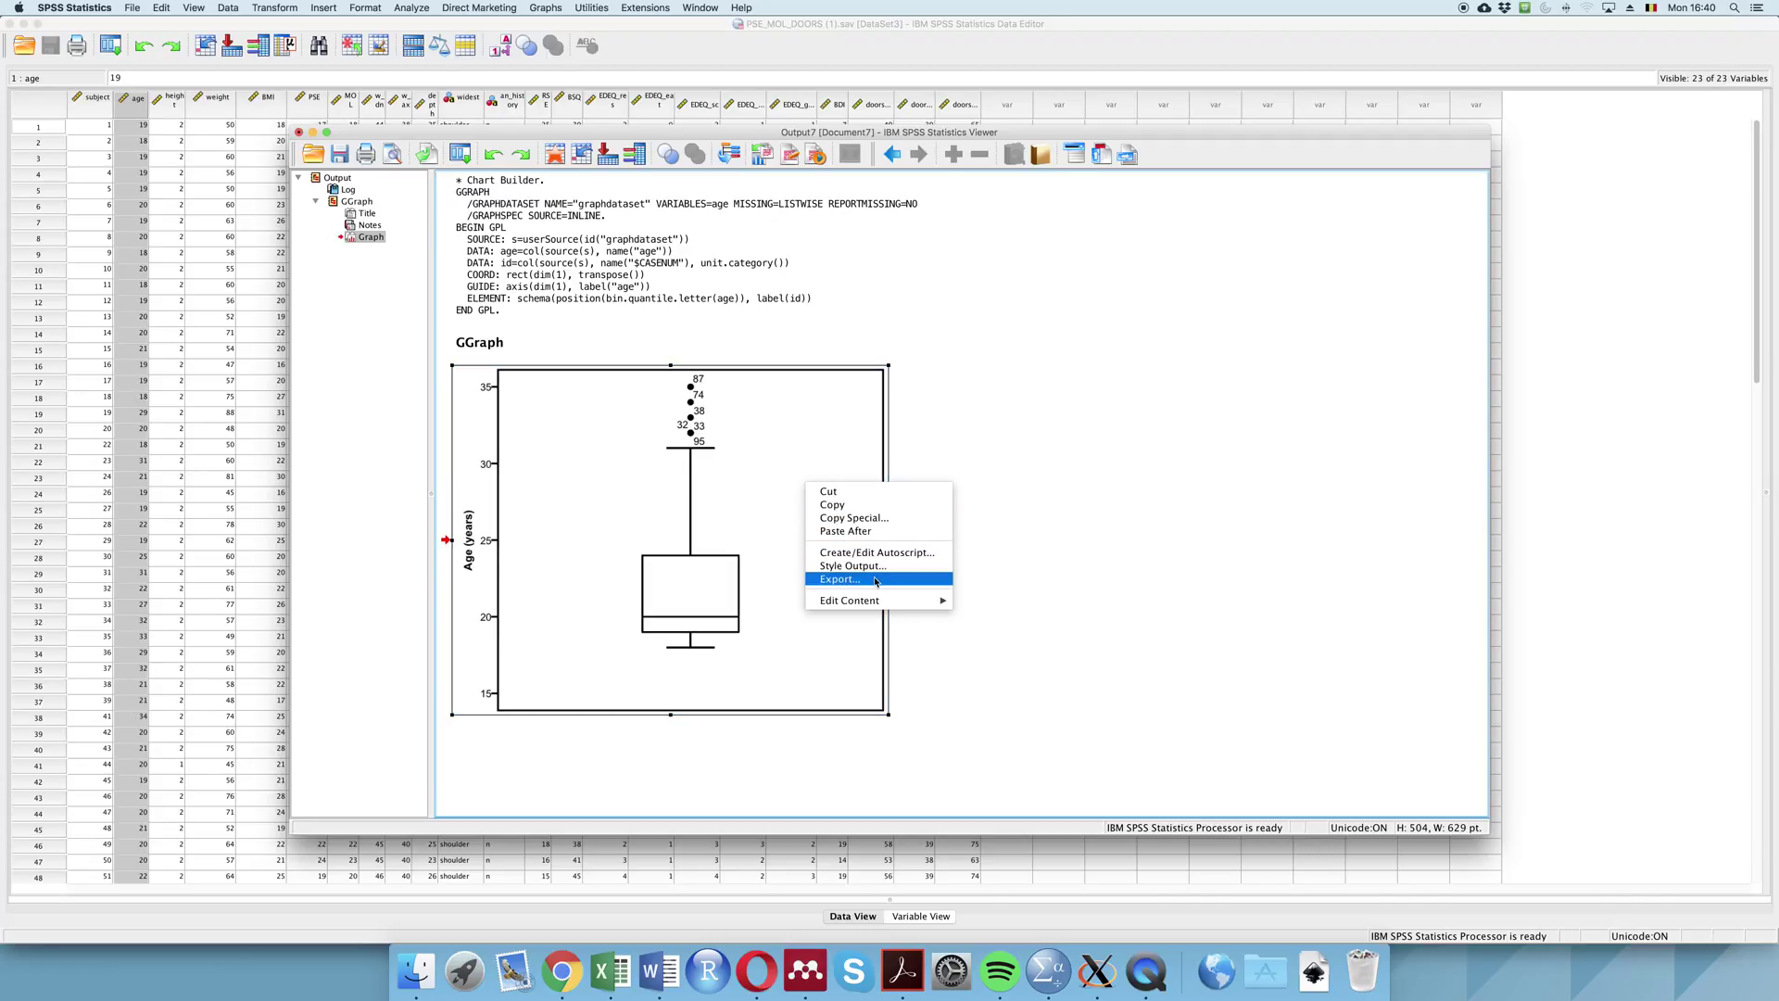
{"action": "left_click", "coordinate": [876, 579]}
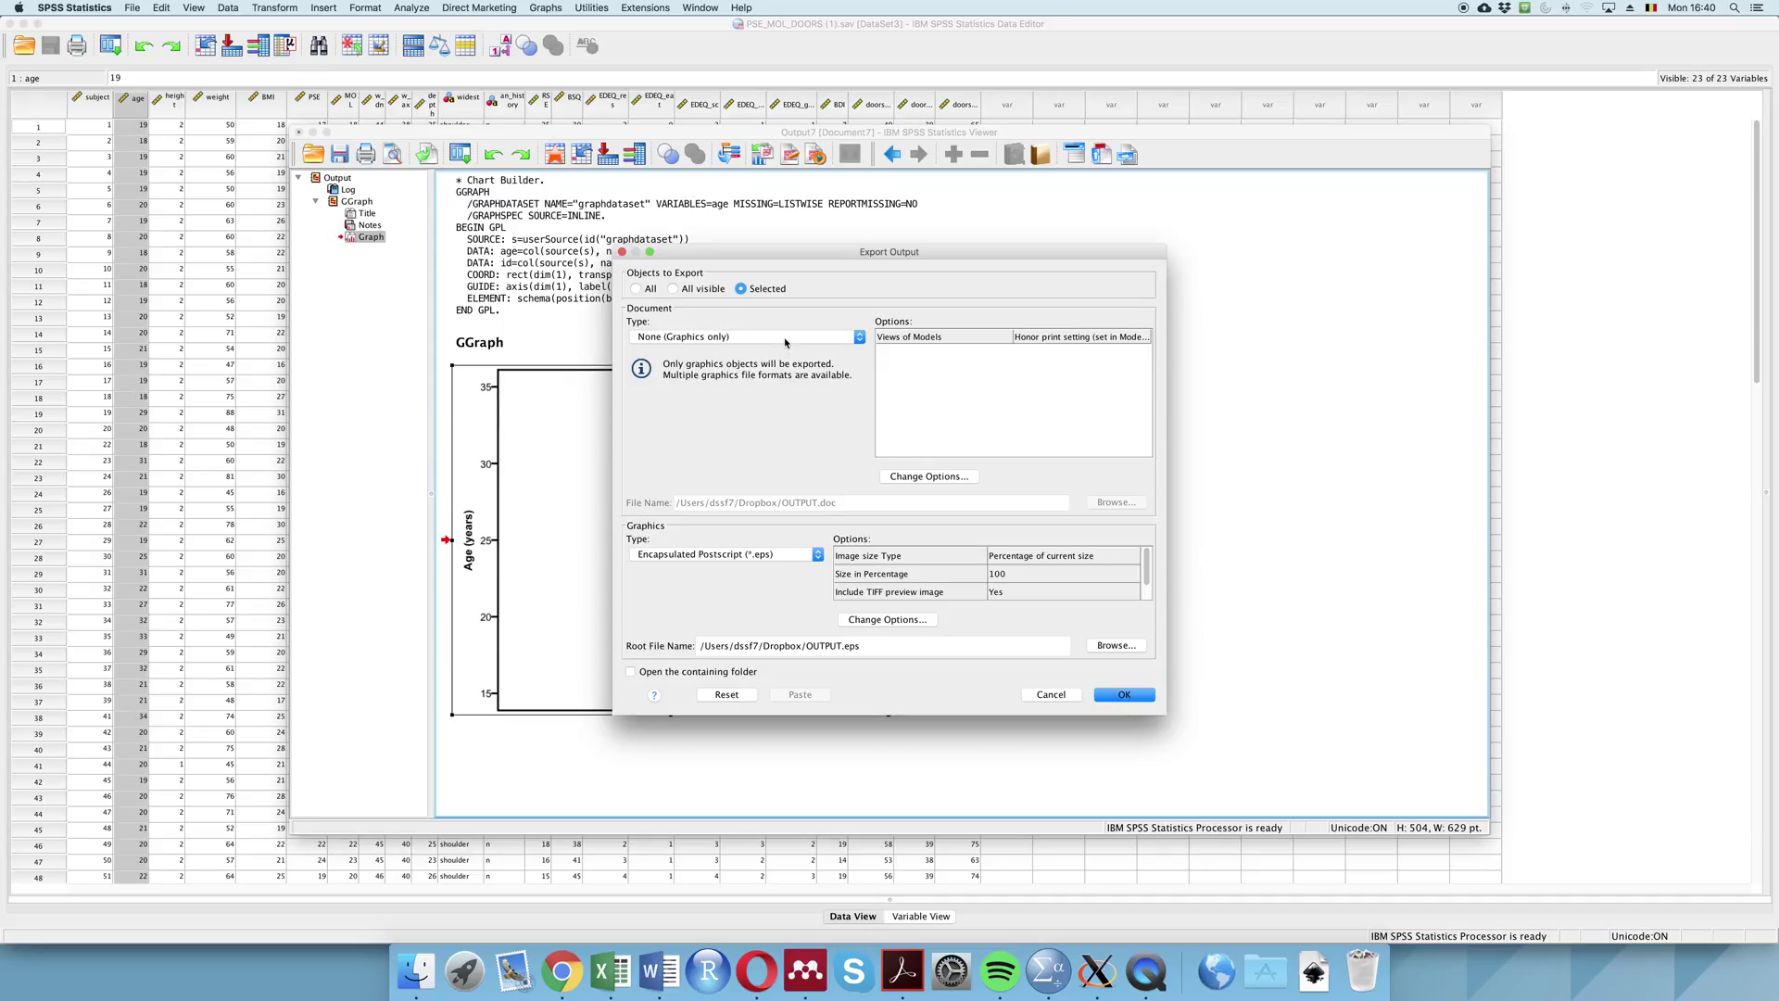
- Set Document Type to None (Graphics only), keeping the OUTPUT1 path in Dropbox
{"action": "left_click", "coordinate": [786, 338]}
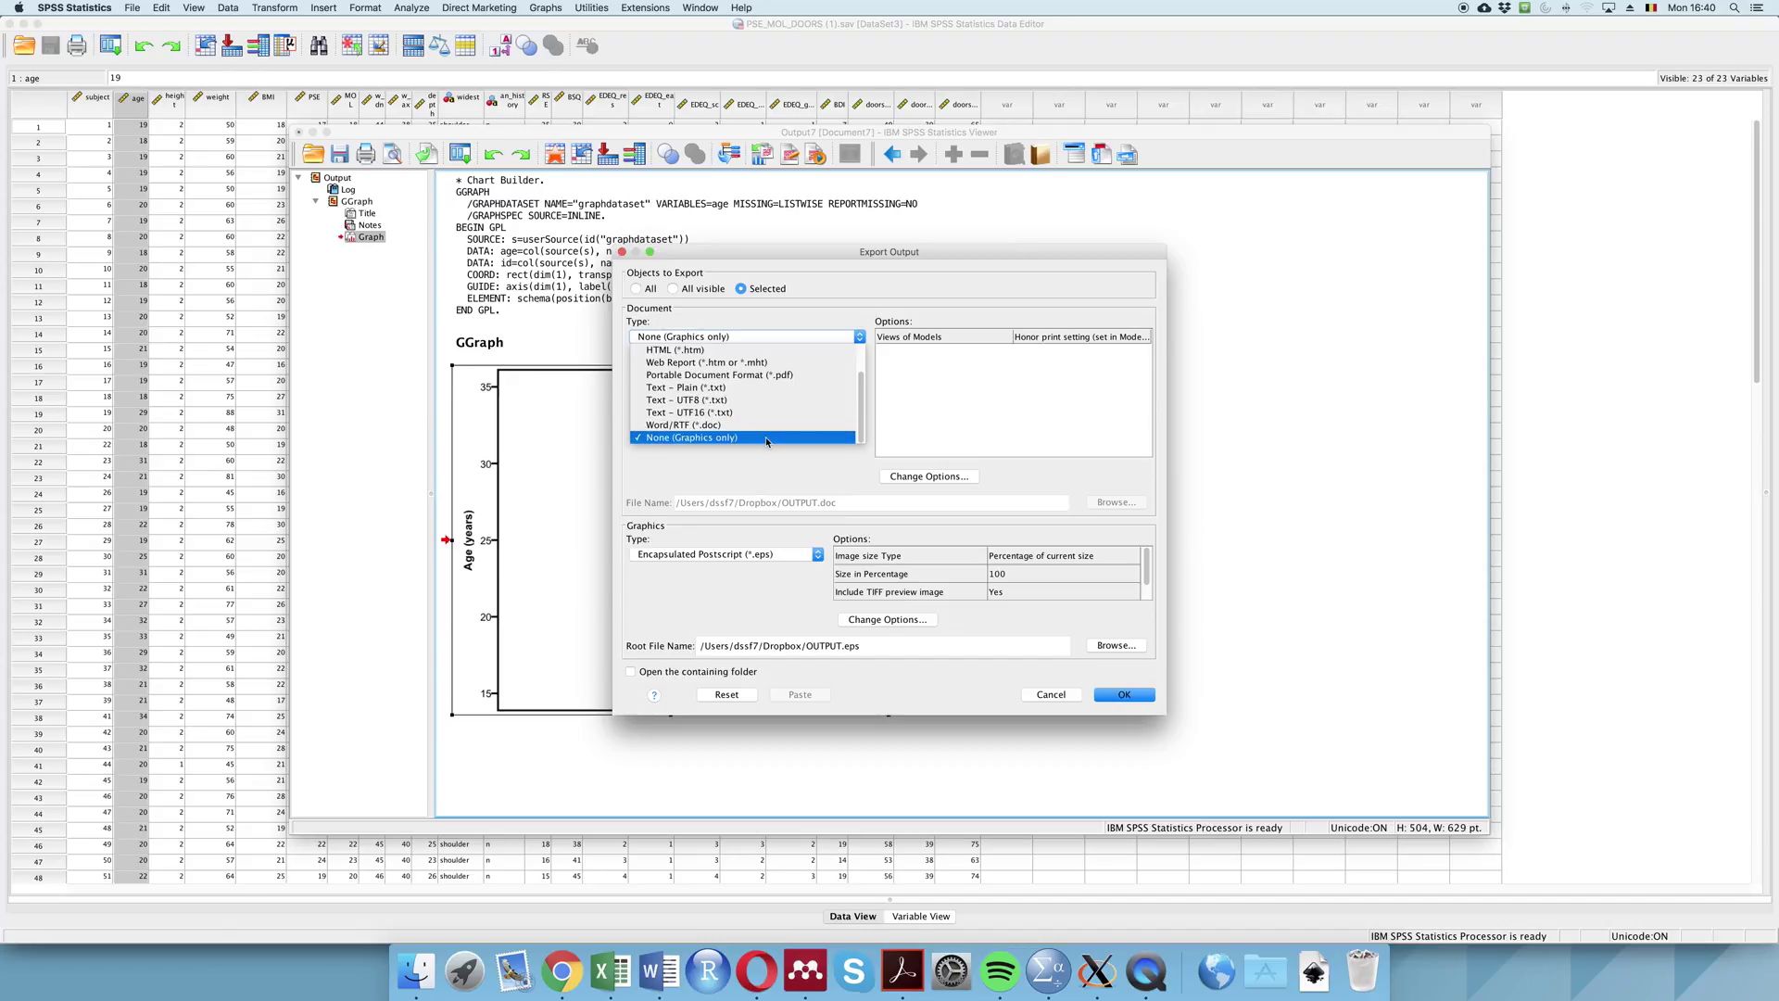
{"action": "left_click", "coordinate": [765, 439]}
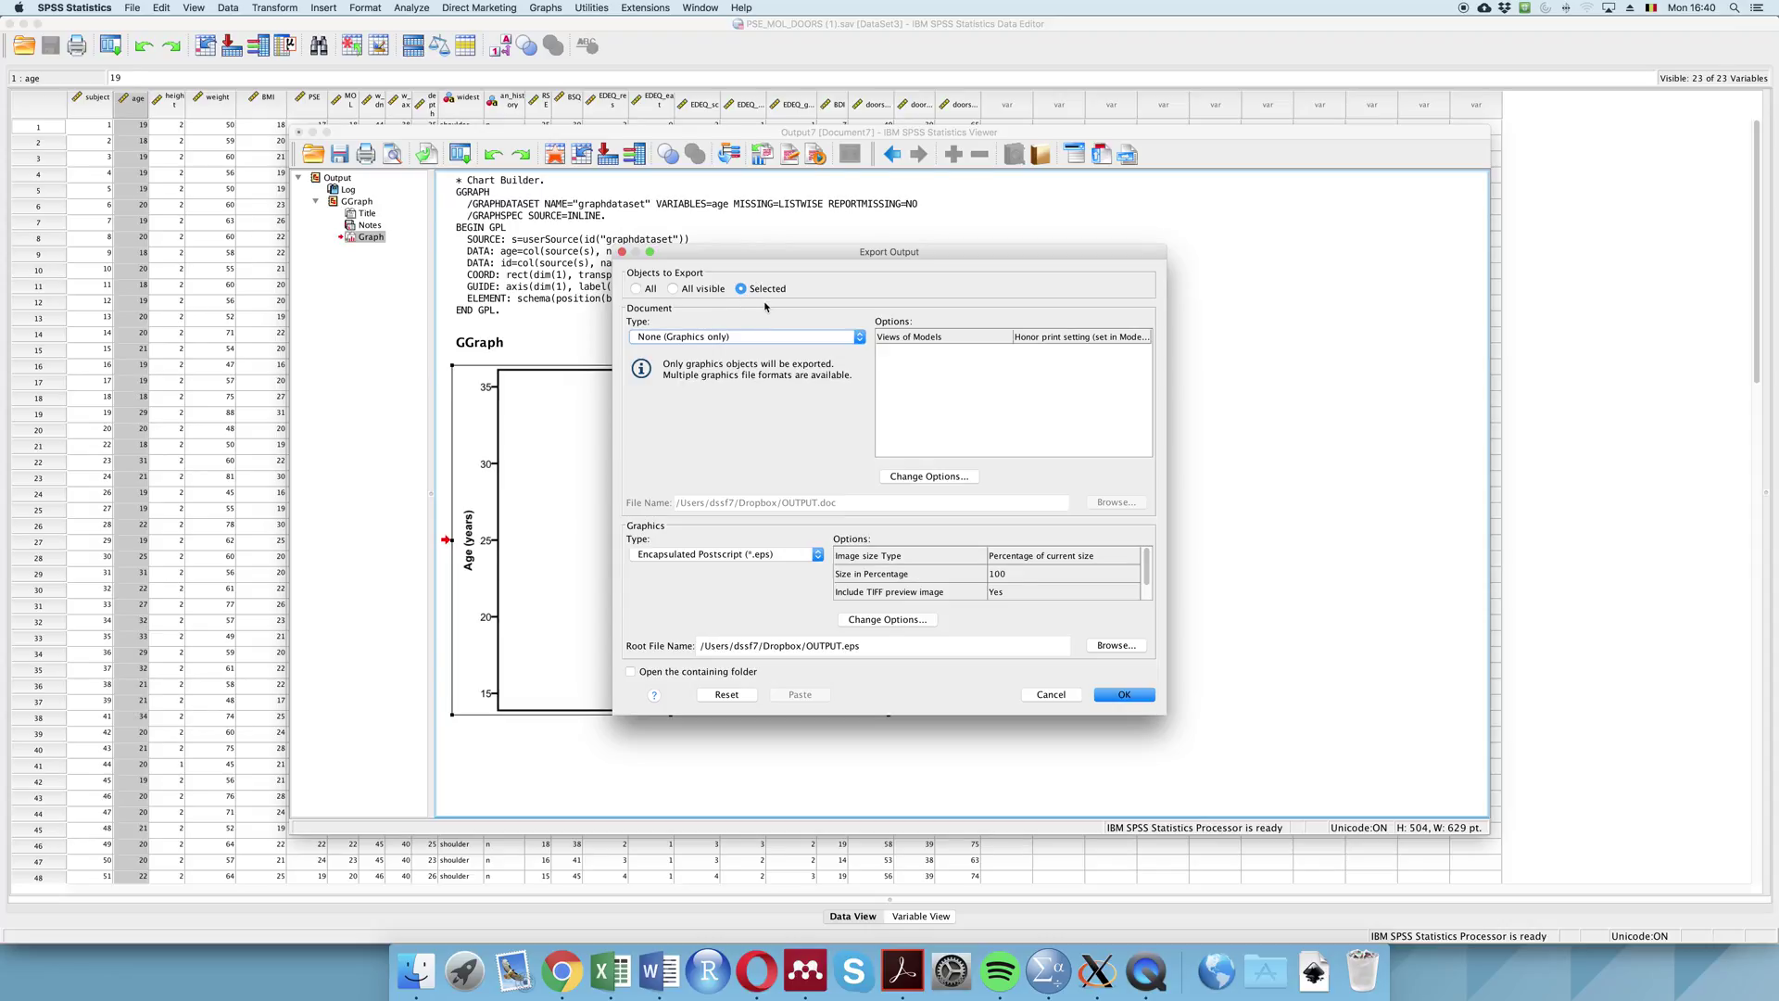
{"action": "triple_click", "coordinate": [876, 647]}
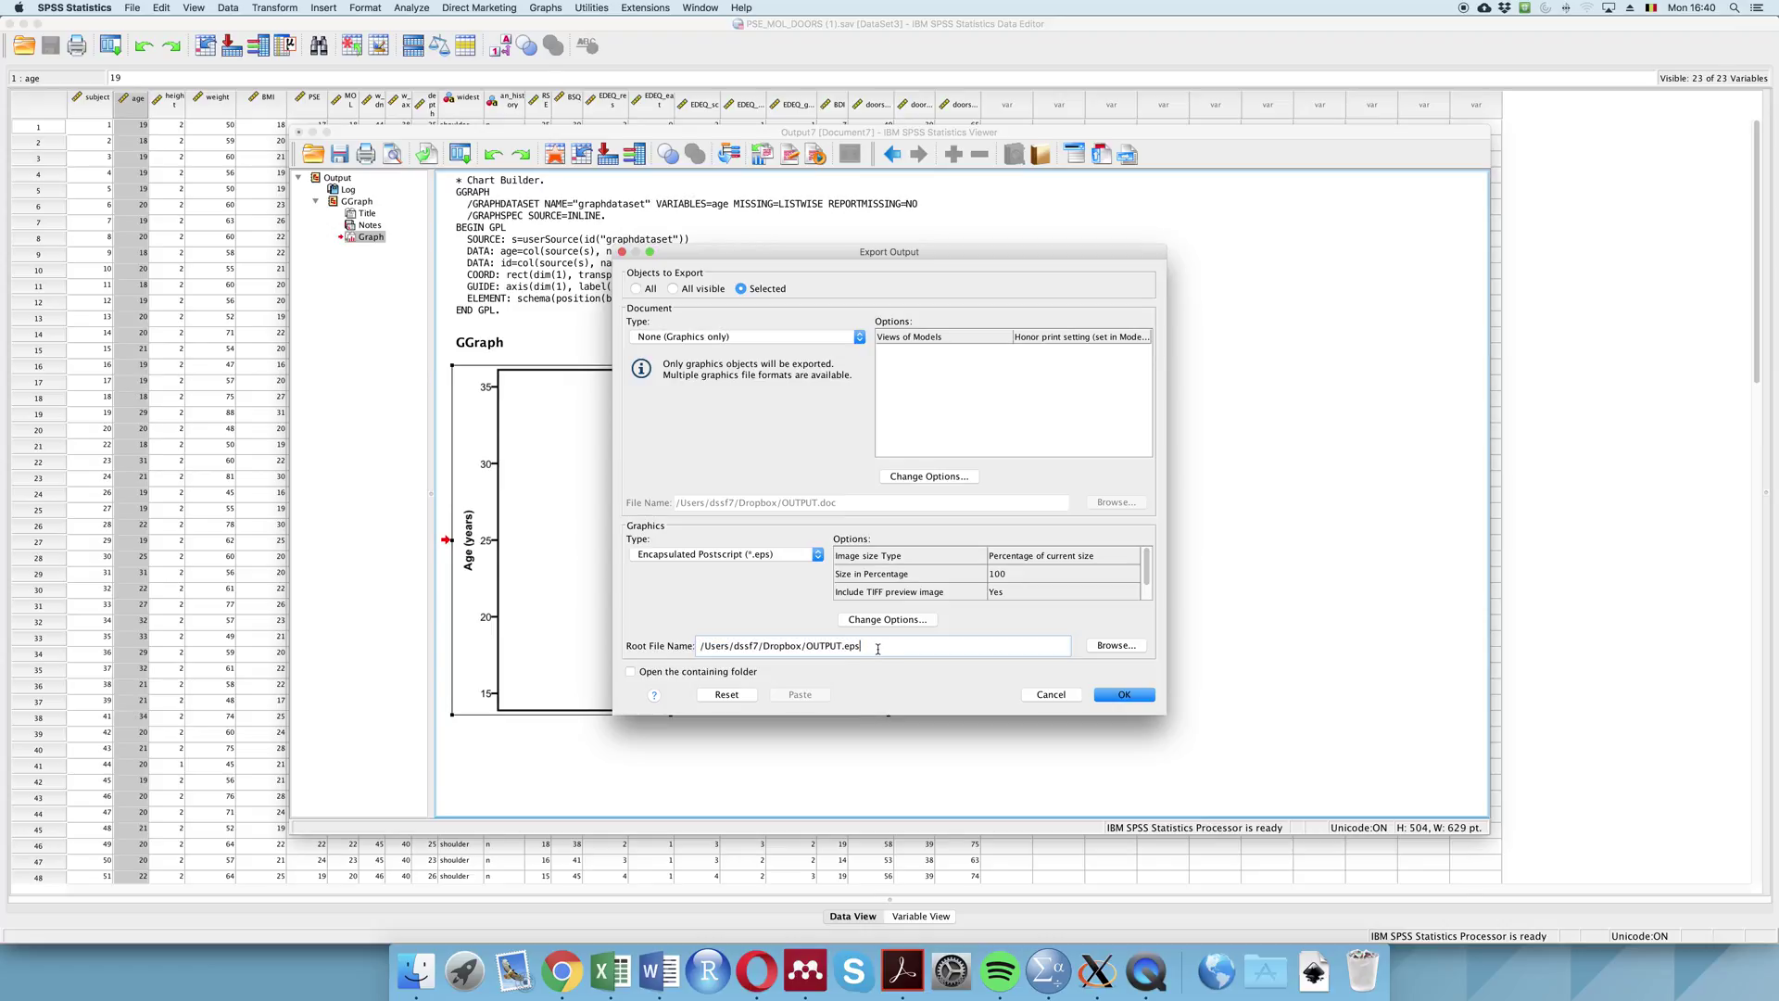
{"action": "left_click_drag", "start_coordinate": [872, 647], "coordinate": [699, 645]}
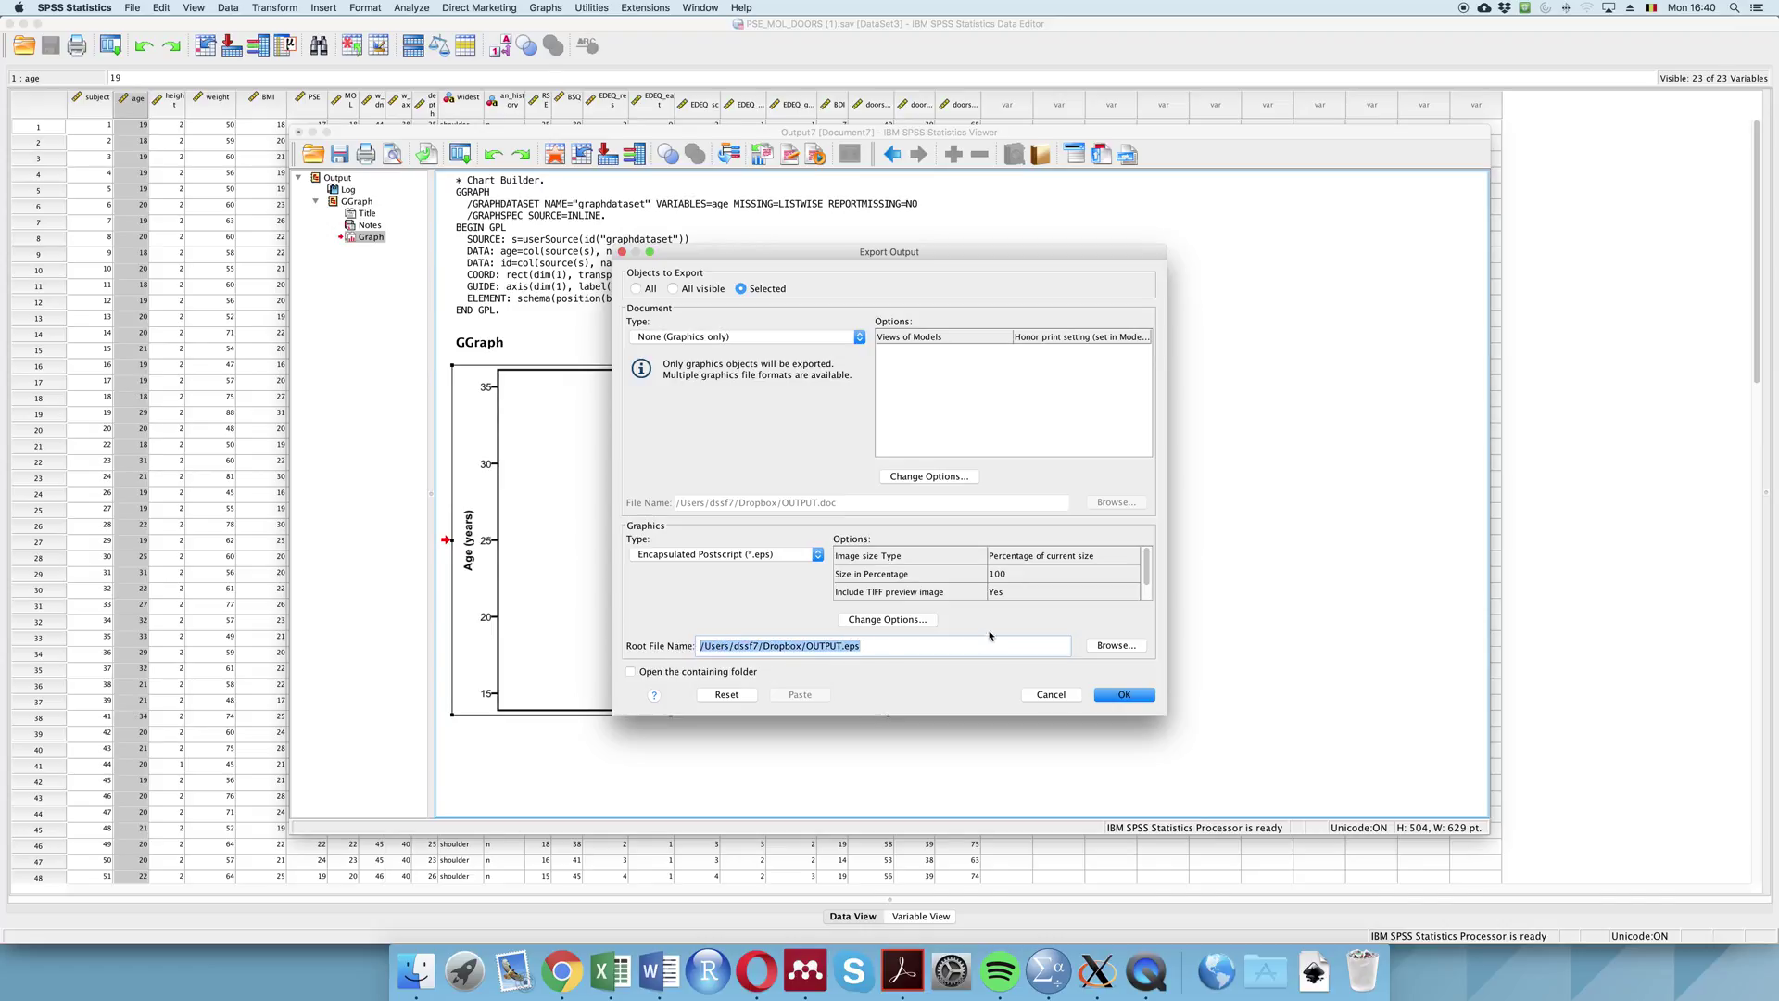
{"action": "left_click", "coordinate": [1116, 645]}
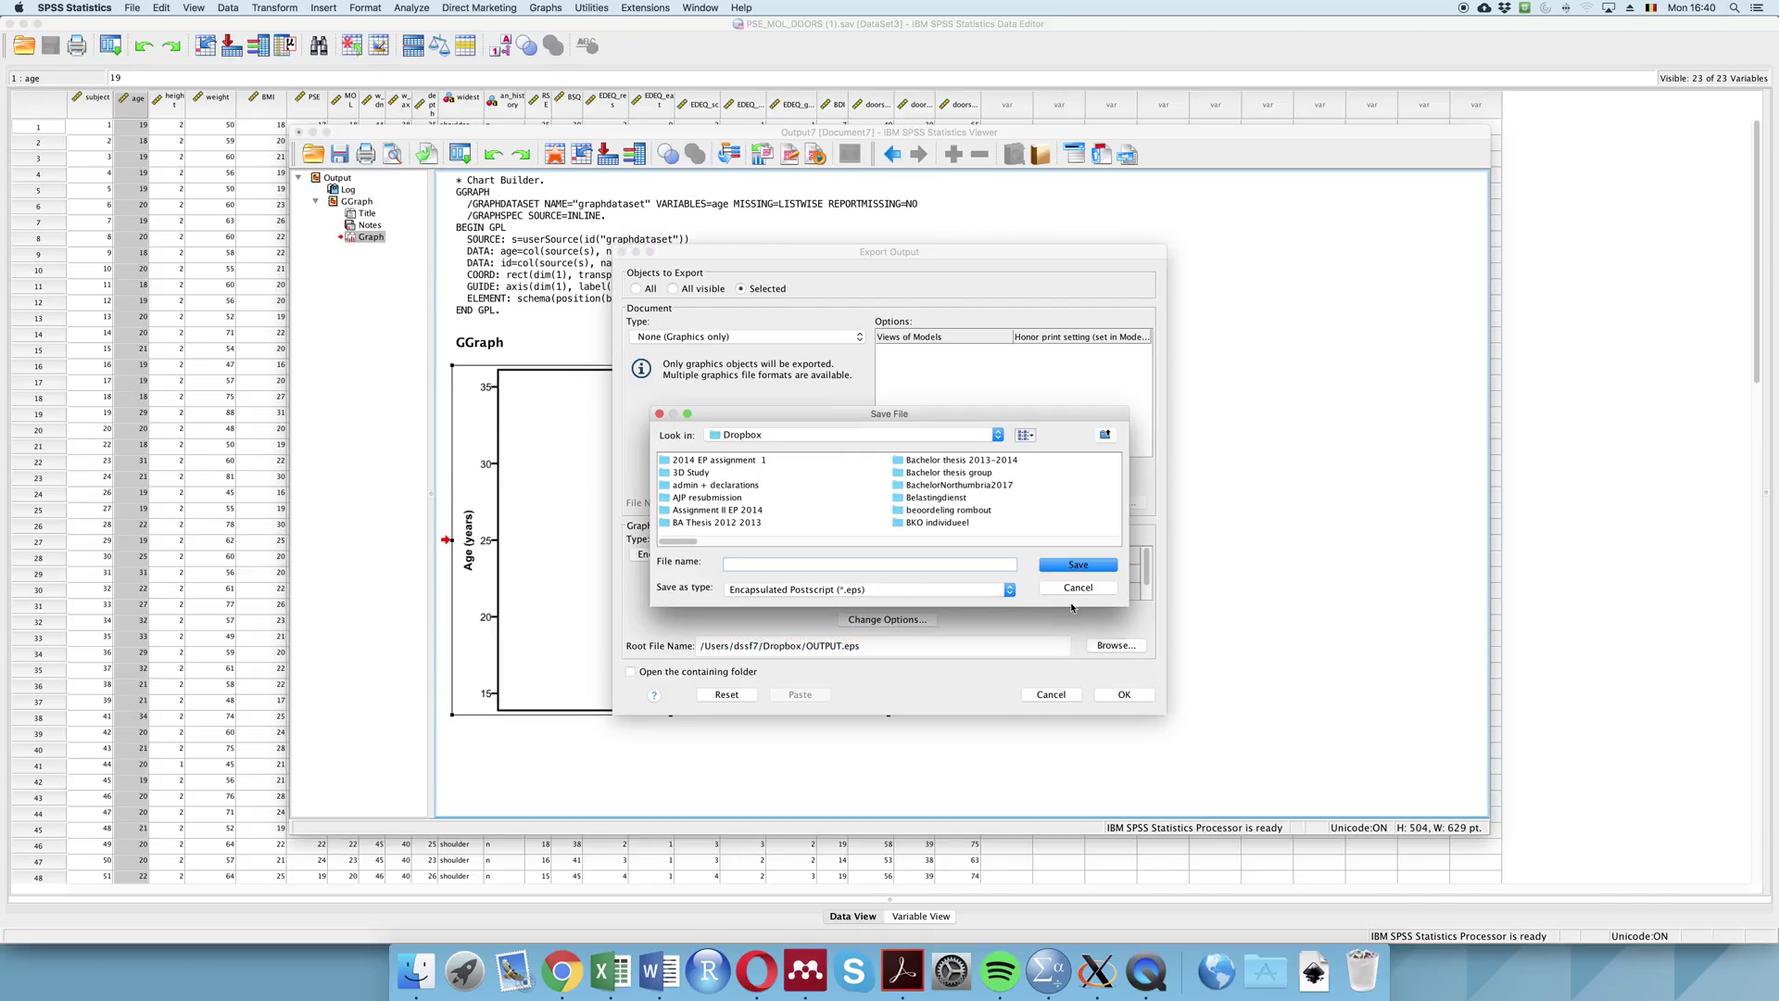
{"action": "left_click", "coordinate": [1080, 593]}
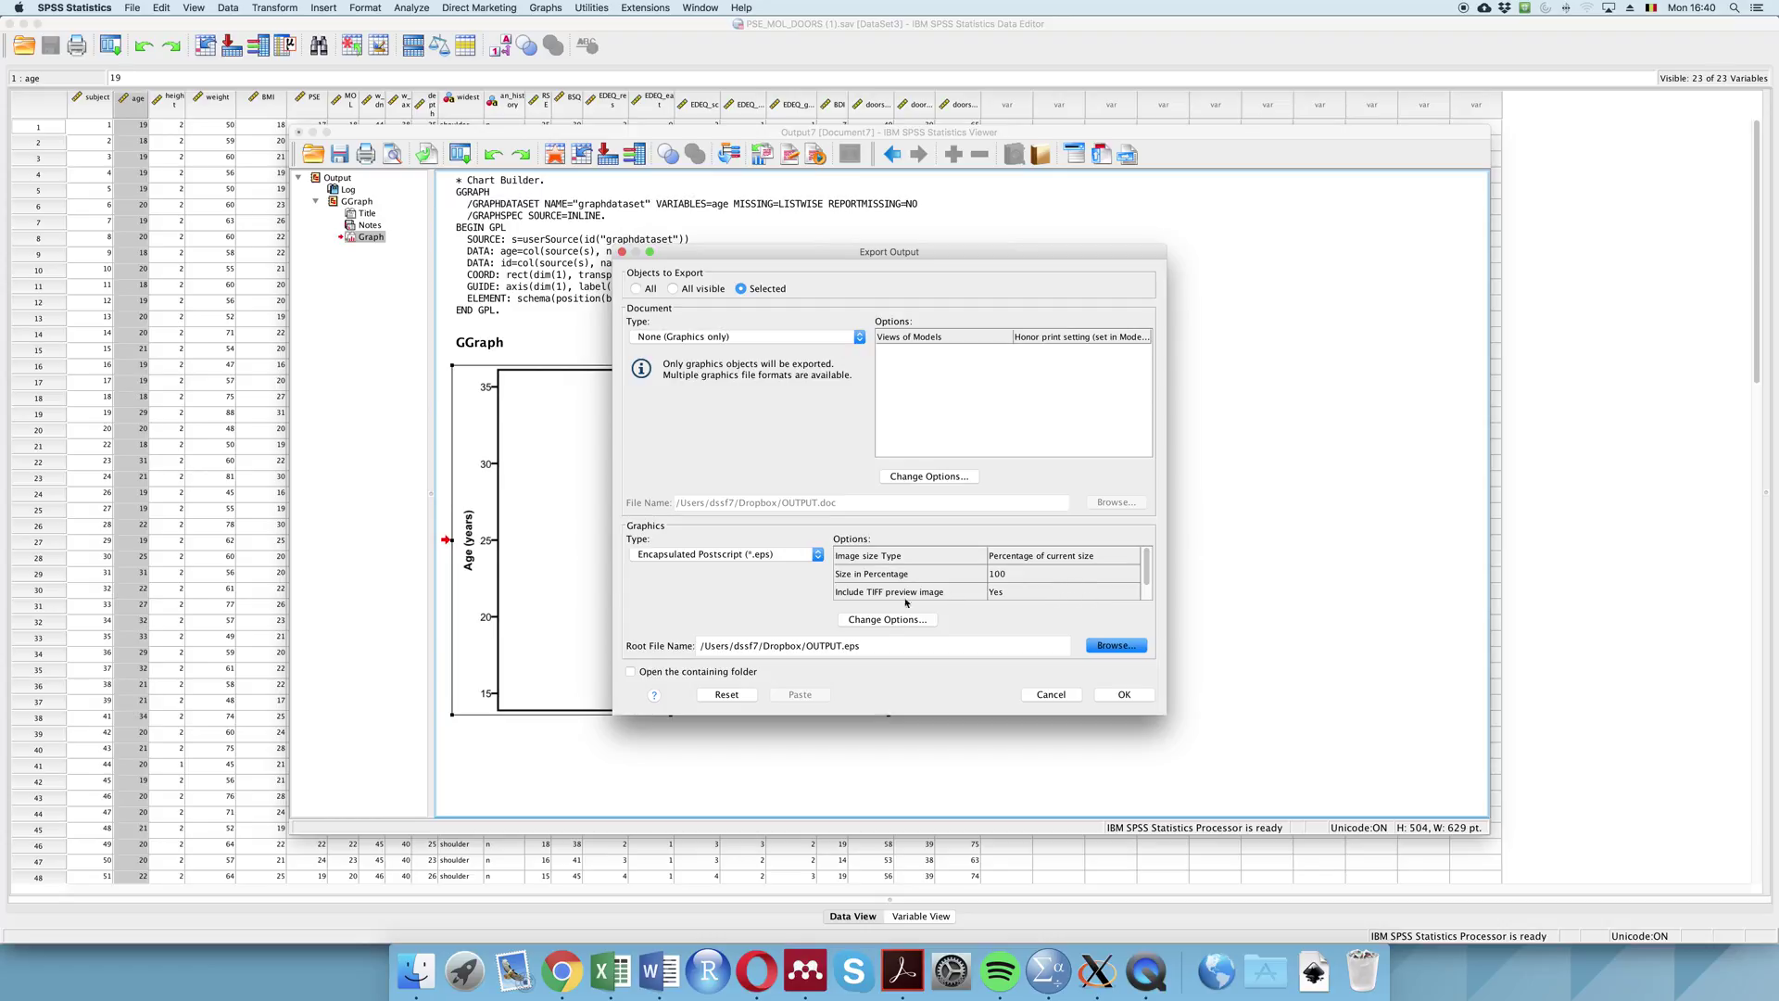
- Export the boxplot as EPS, overwriting the existing OUTPUT1.eps
{"action": "left_click", "coordinate": [1130, 694]}
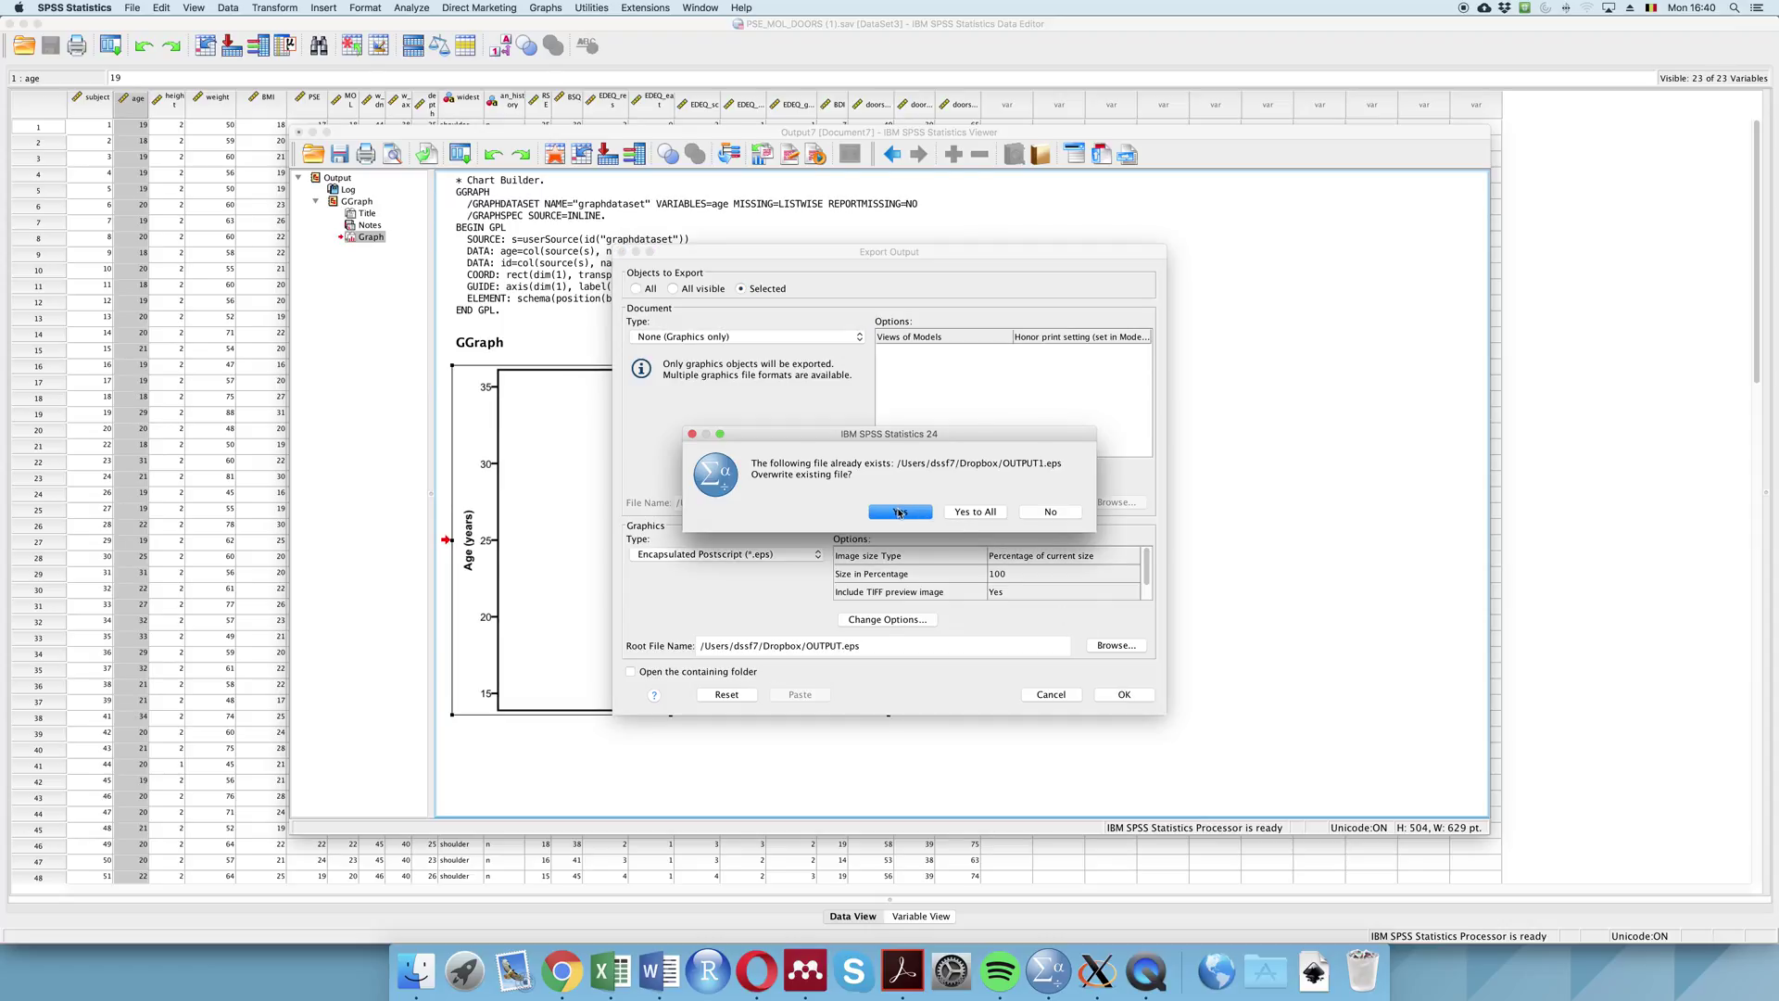
{"action": "left_click", "coordinate": [900, 513]}
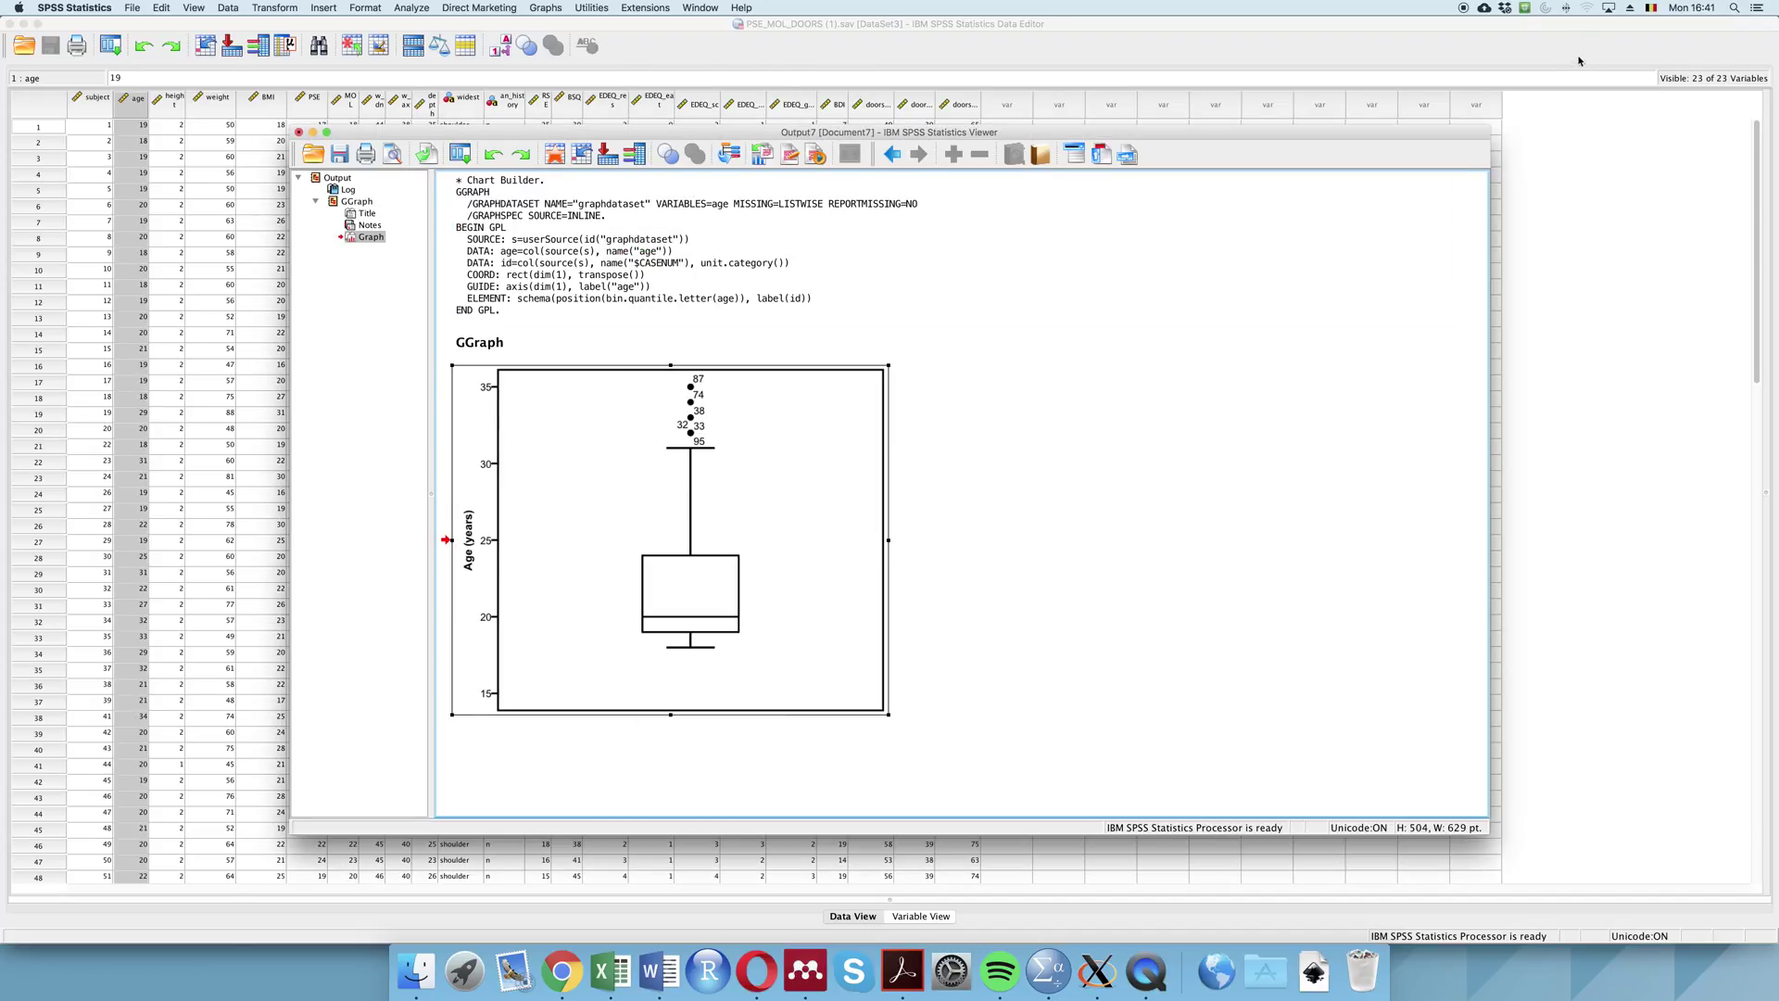
- Show the Dropbox folder in Finder and load OUTPUT1.eps into Preview
{"action": "left_click", "coordinate": [1503, 9]}
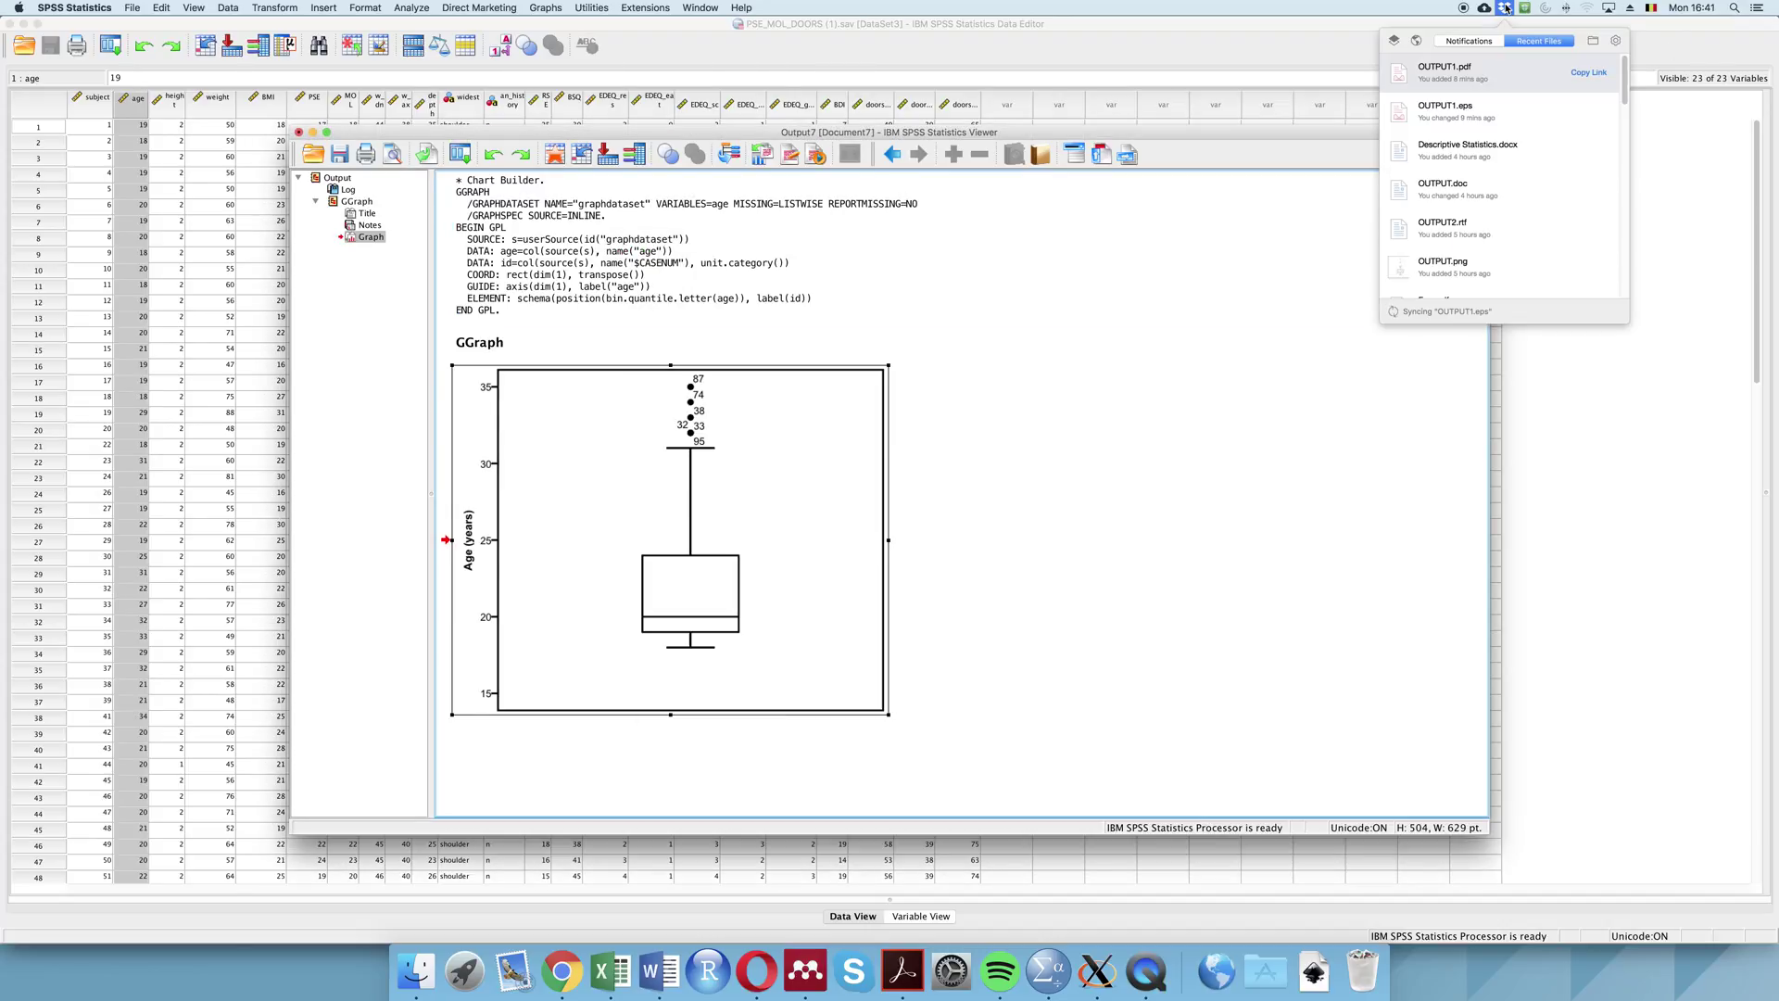
{"action": "left_click", "coordinate": [1593, 40]}
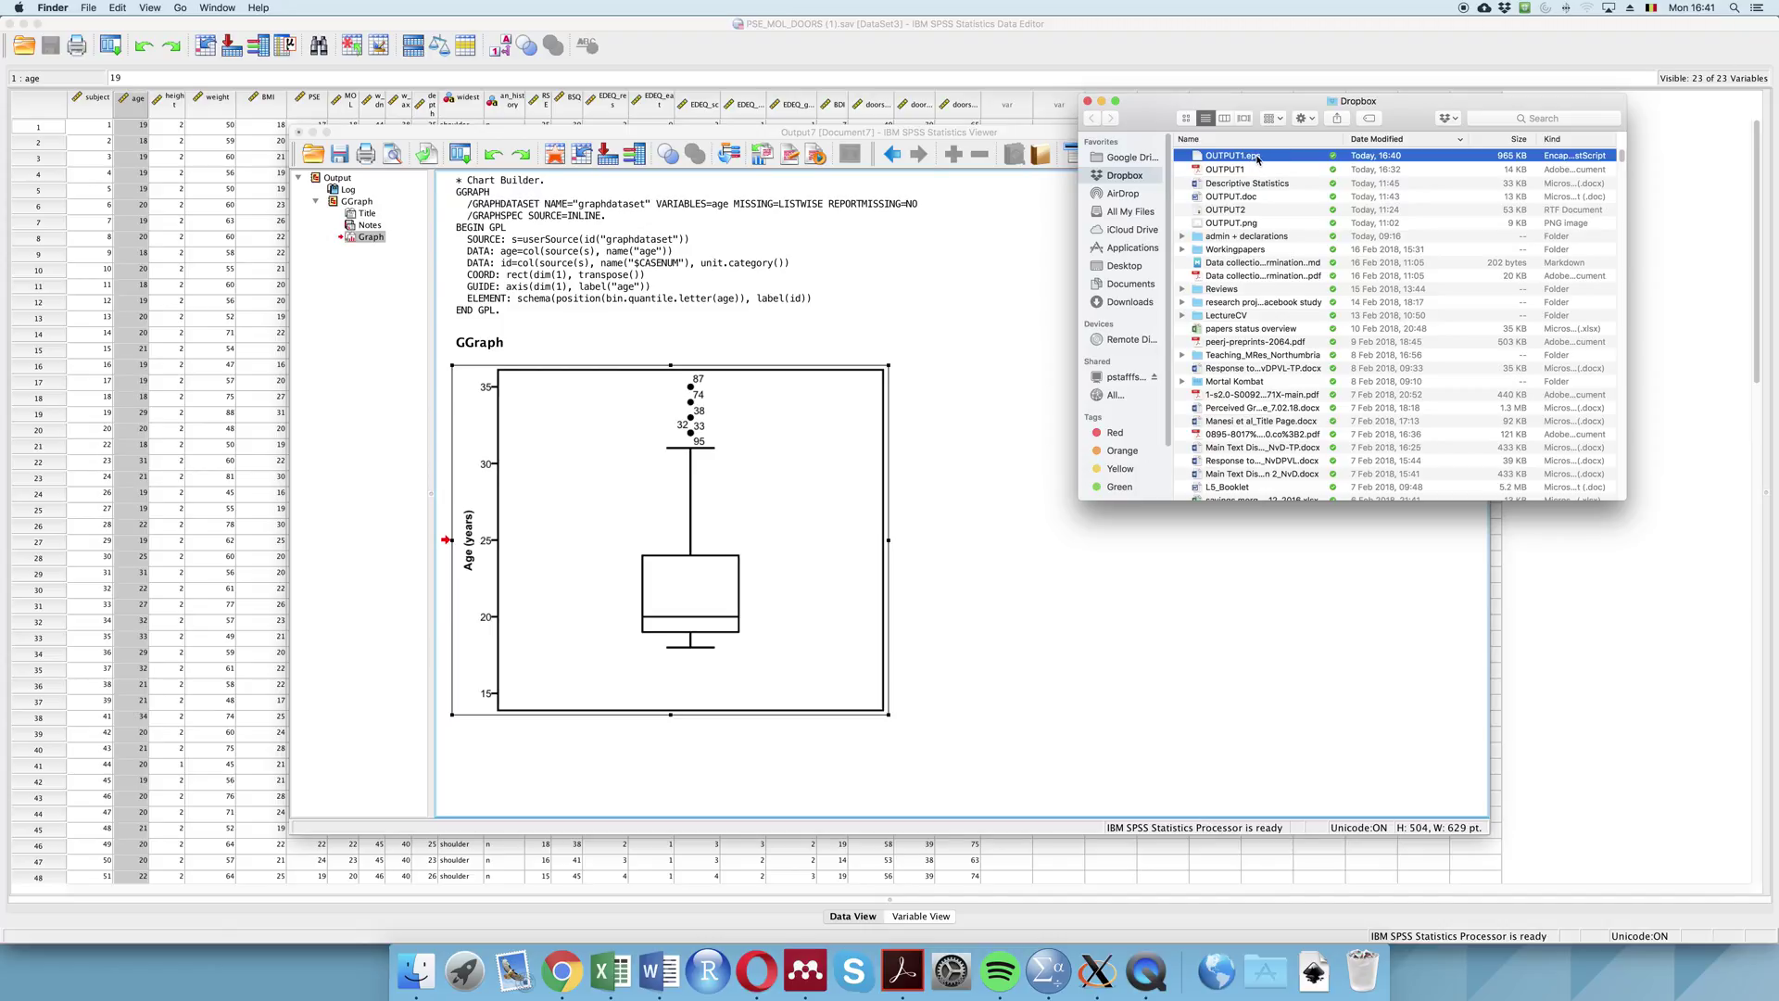
{"action": "double_click", "coordinate": [1257, 158]}
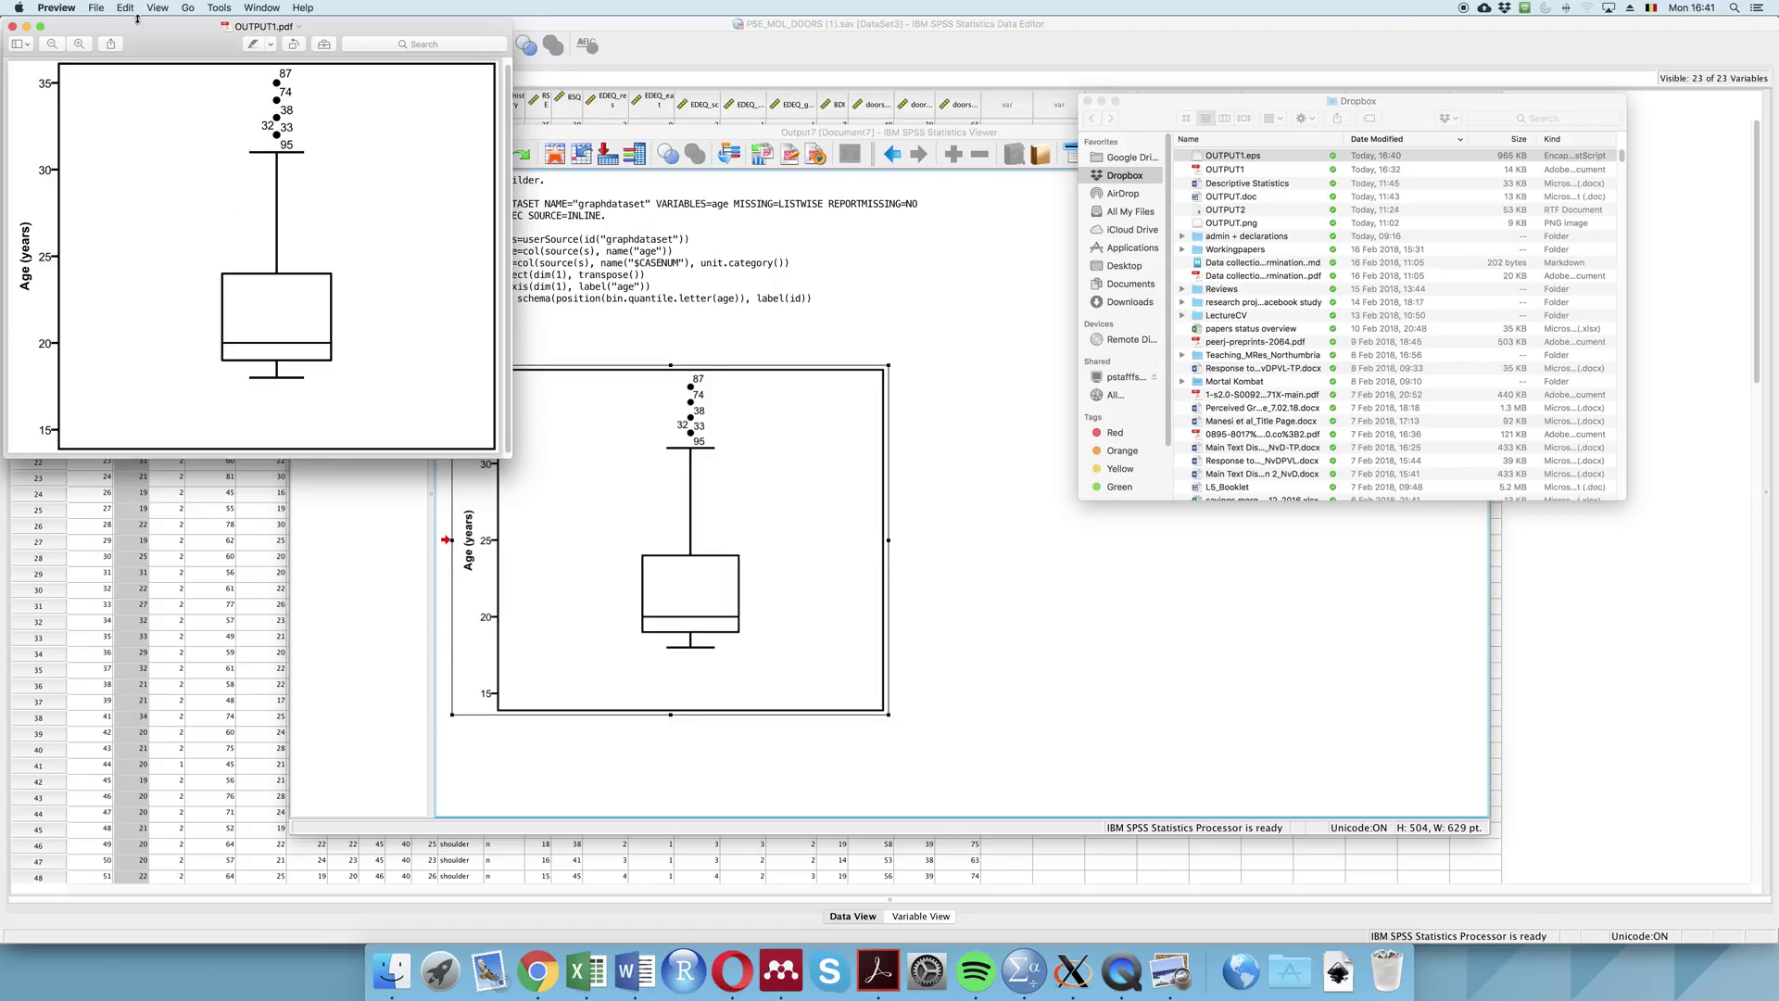
- Save the boxplot from Preview as PDF OUTPUT1 in Dropbox, replacing the old one, then launch Word
{"action": "left_click", "coordinate": [100, 8]}
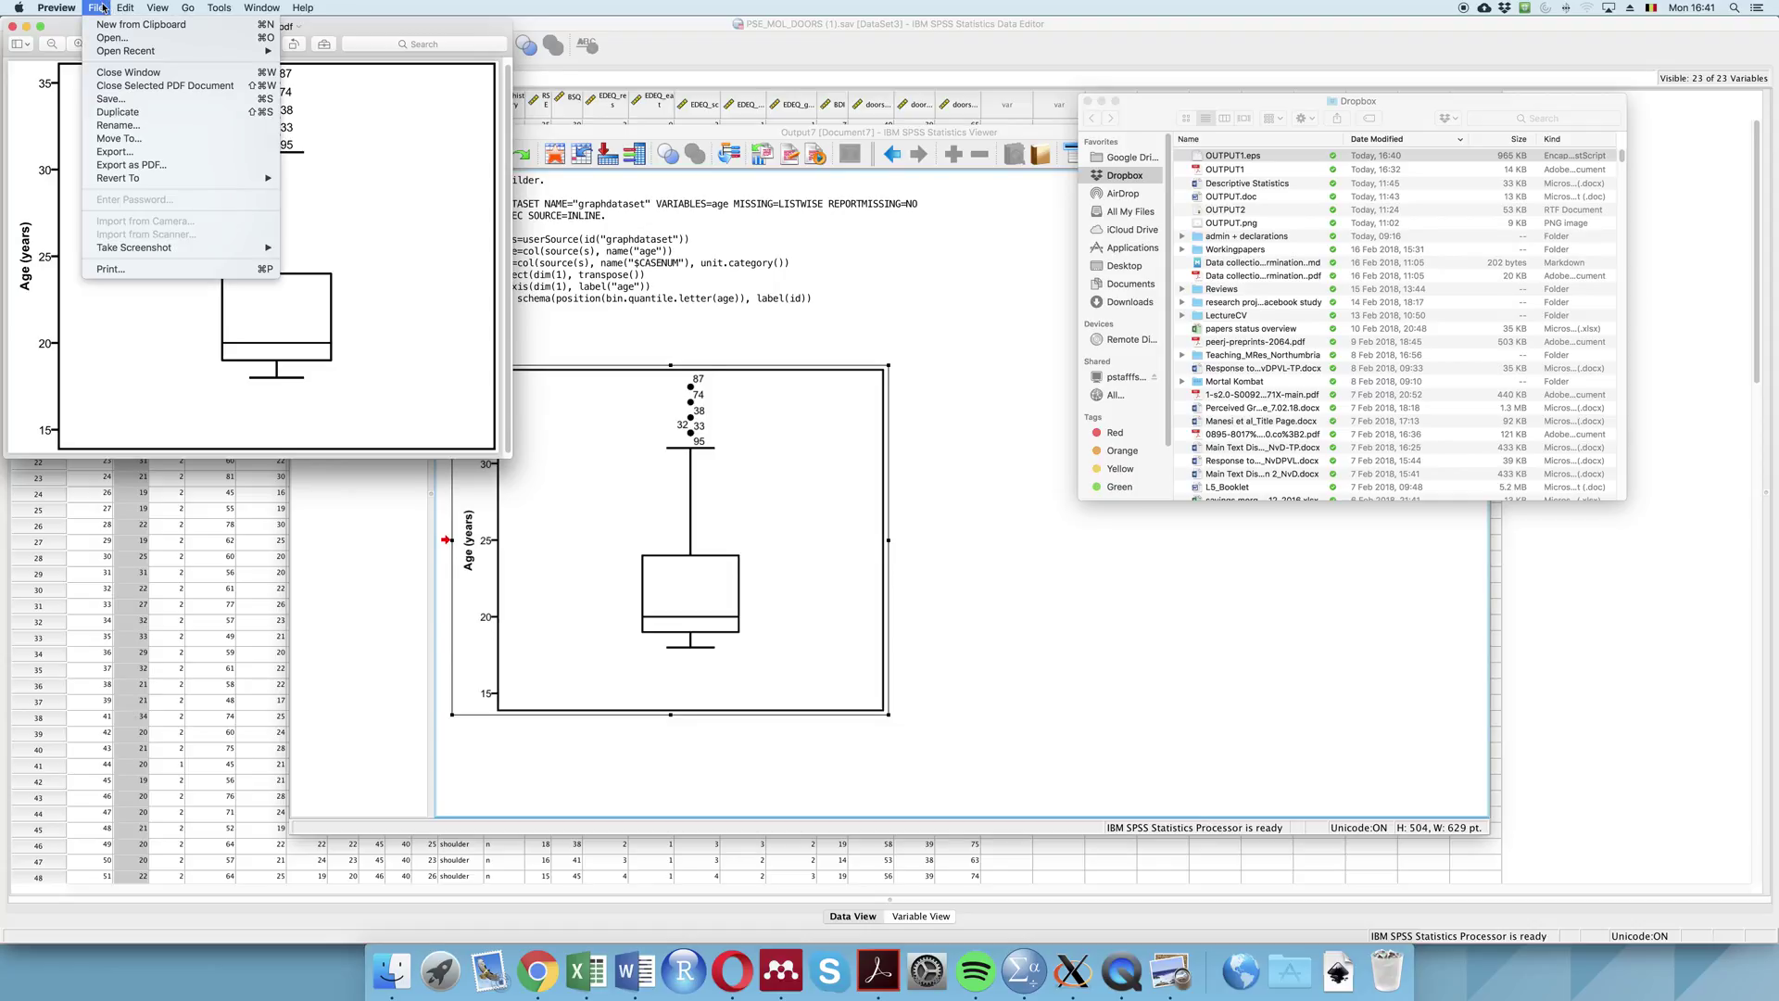
{"action": "left_click", "coordinate": [132, 101]}
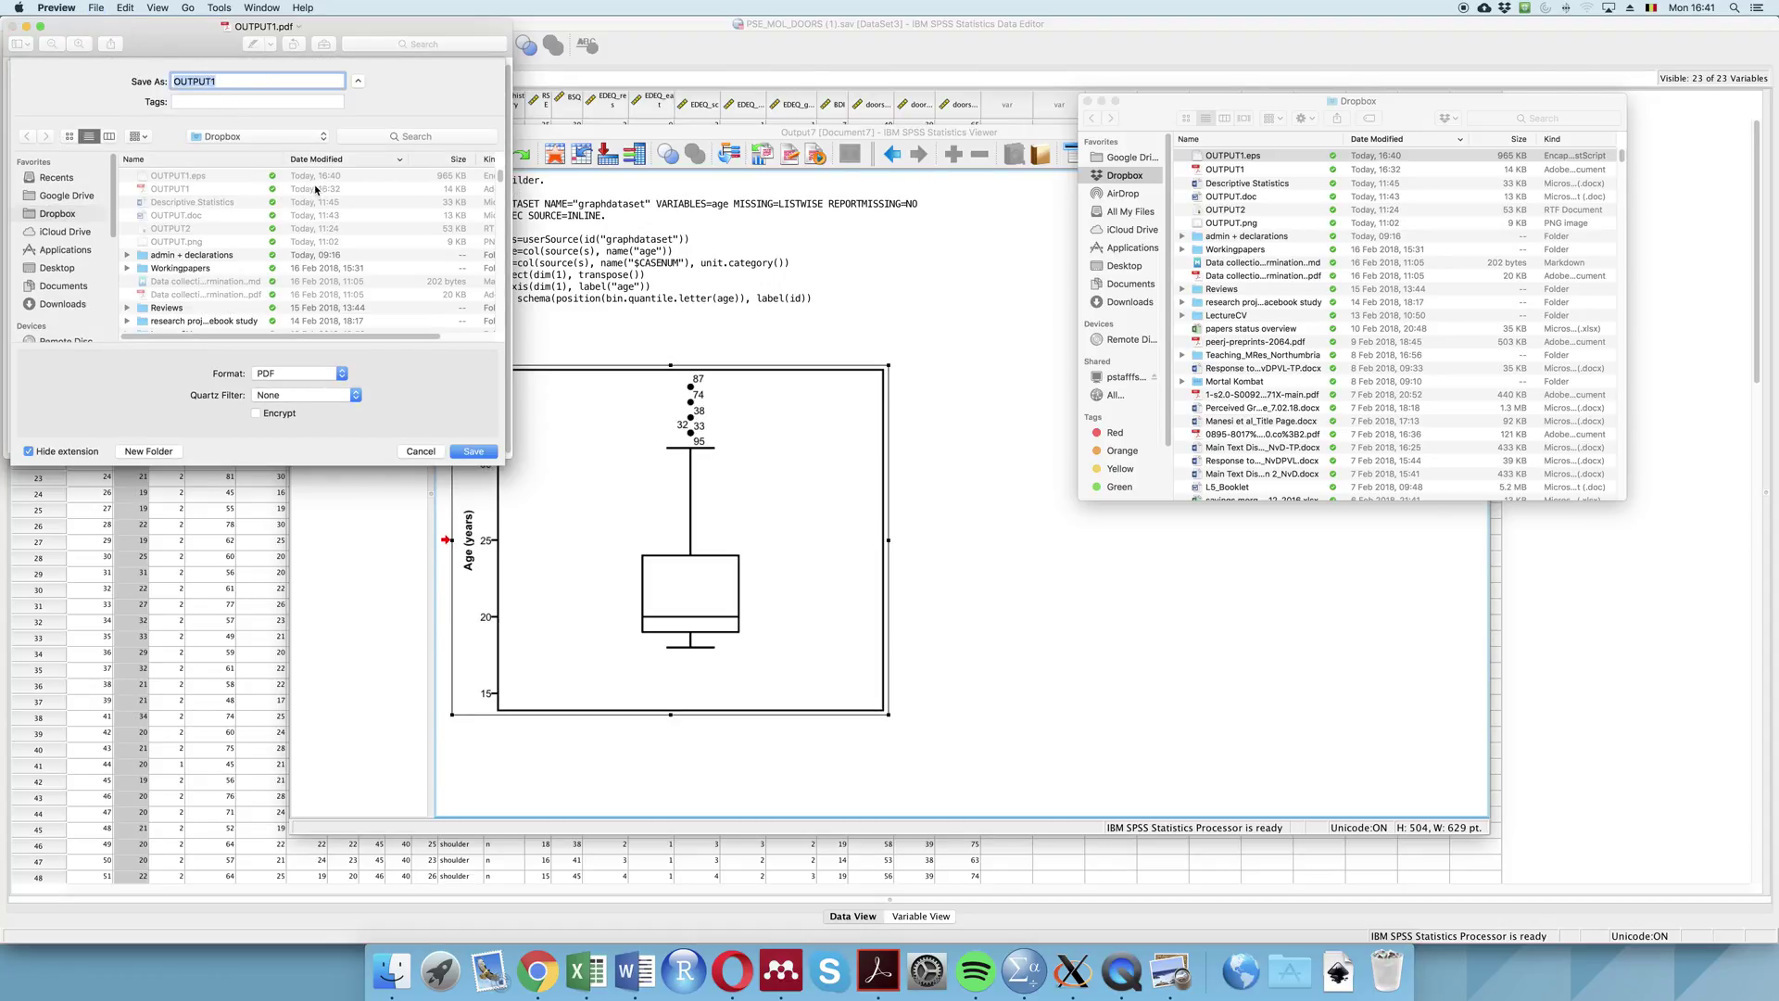
{"action": "left_click", "coordinate": [472, 450]}
{"action": "left_click", "coordinate": [358, 142]}
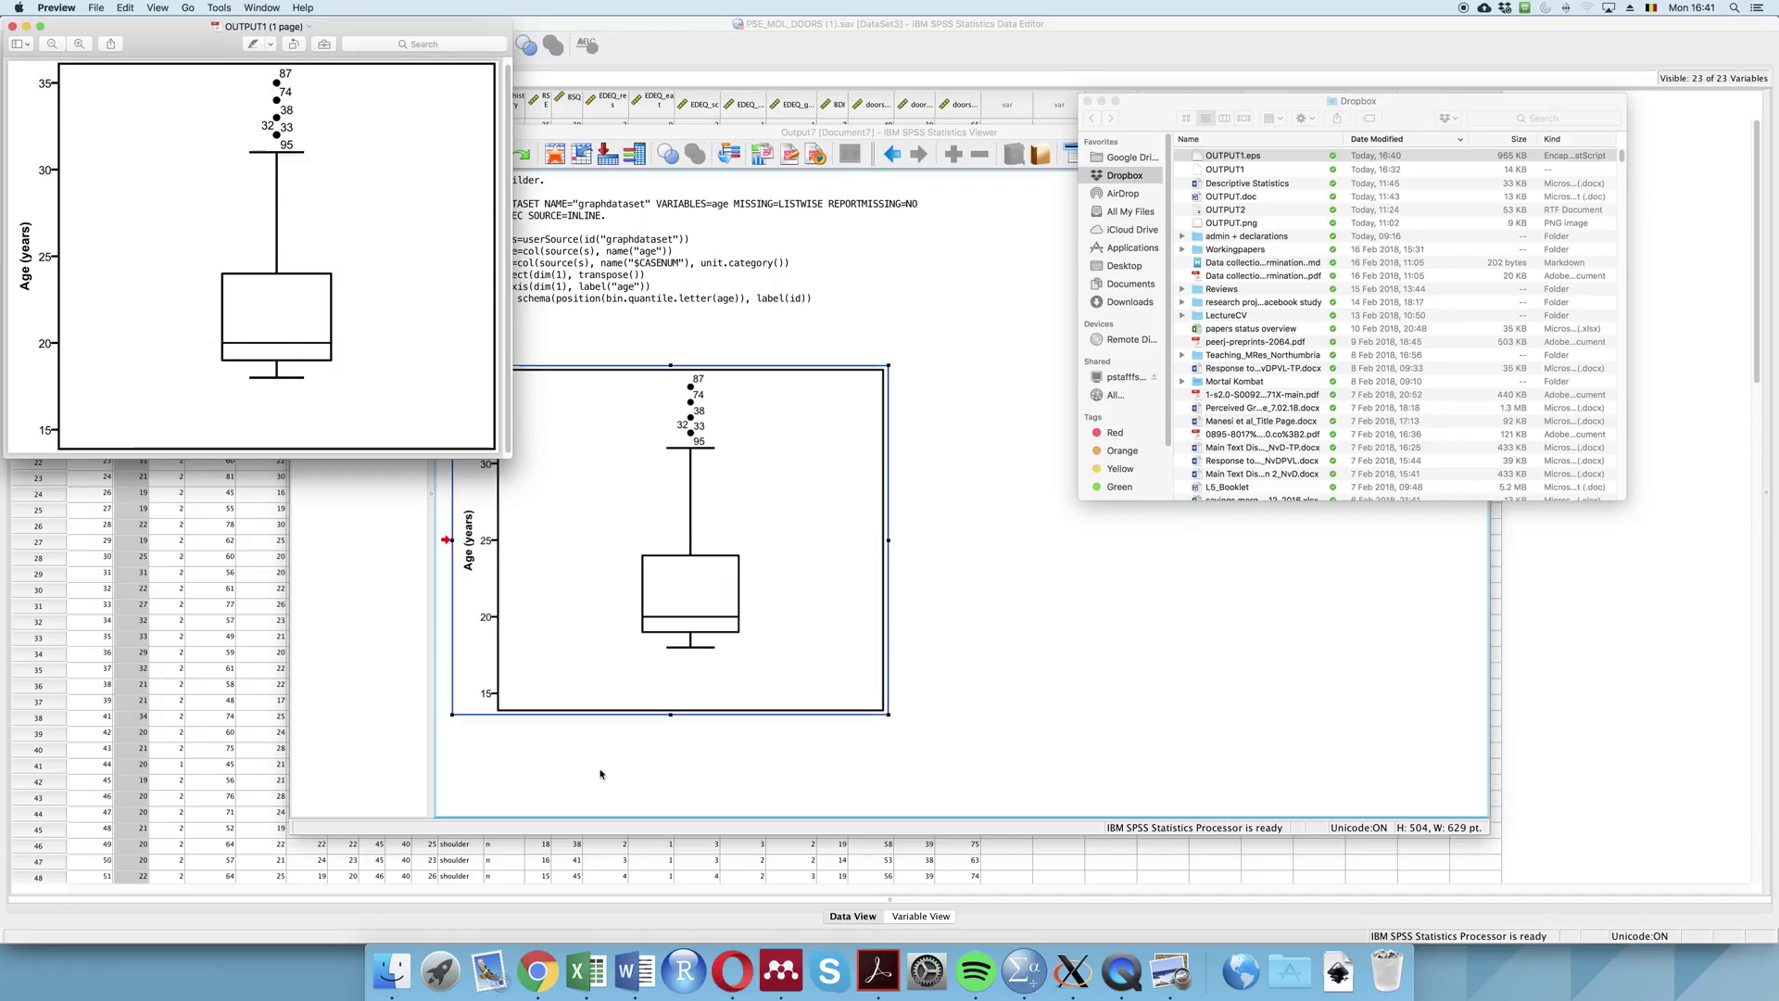
{"action": "left_click", "coordinate": [635, 972]}
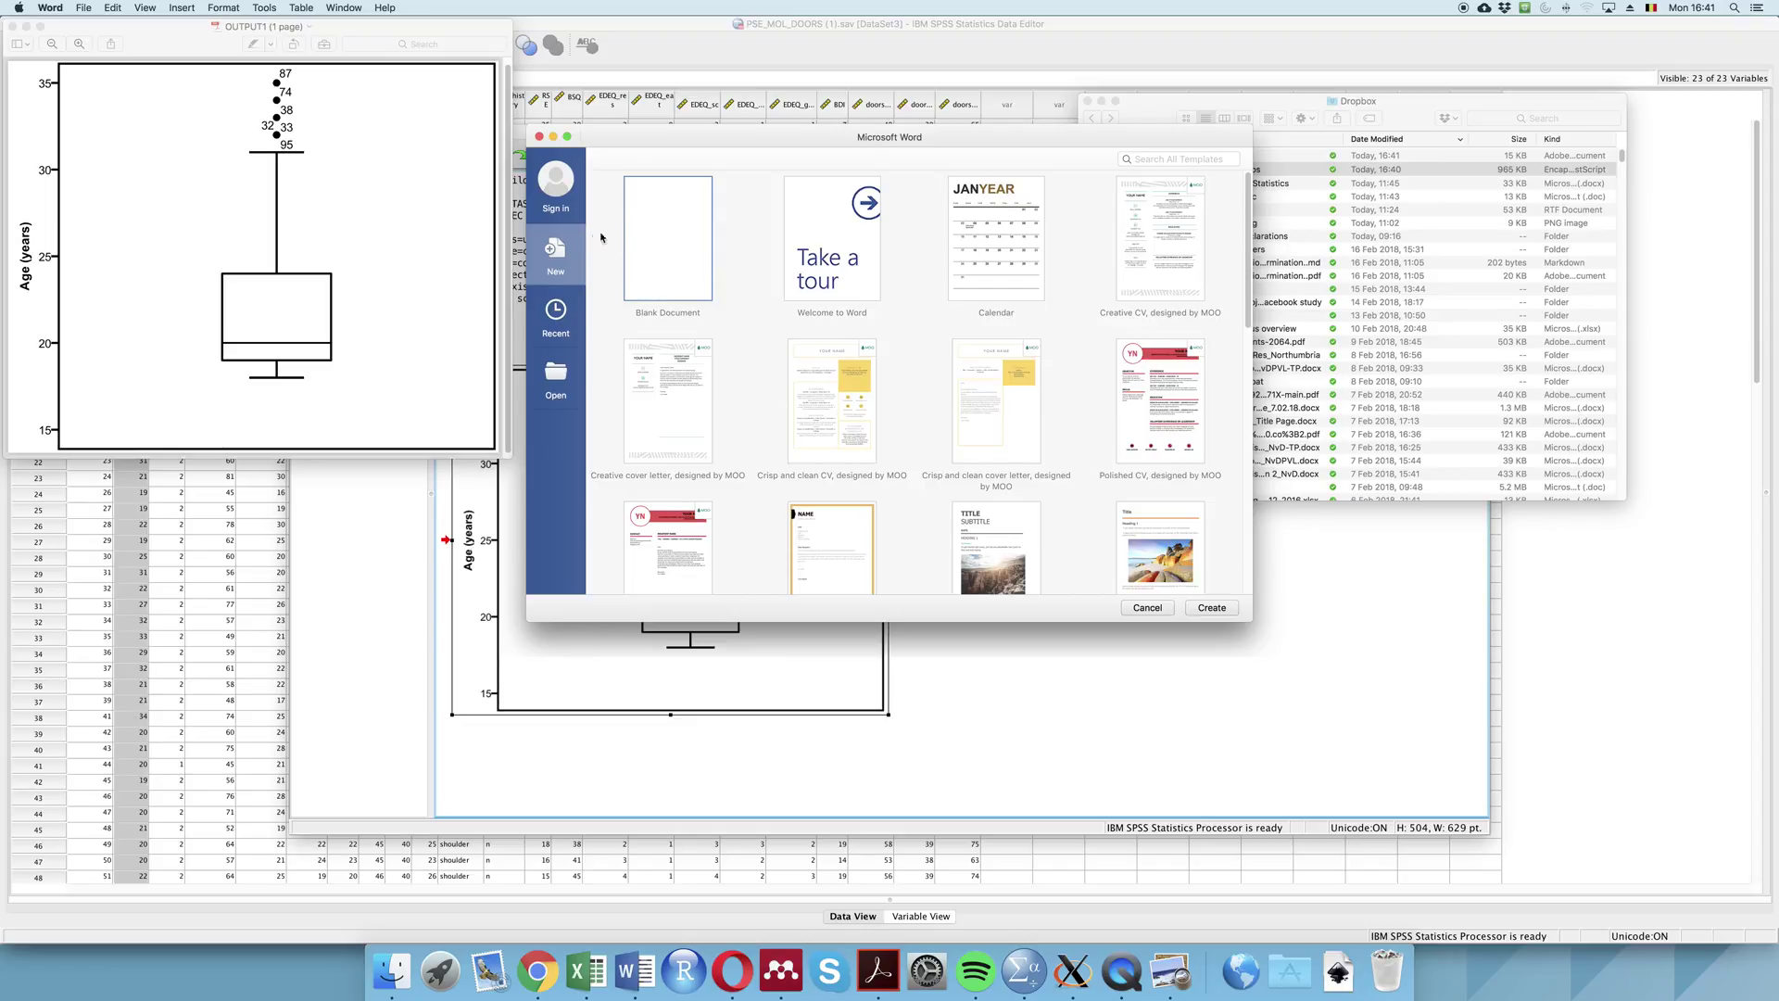
- Insert the OUTPUT1 PDF picture from Dropbox into a new blank Word document, then return to Chrome
{"action": "double_click", "coordinate": [669, 249]}
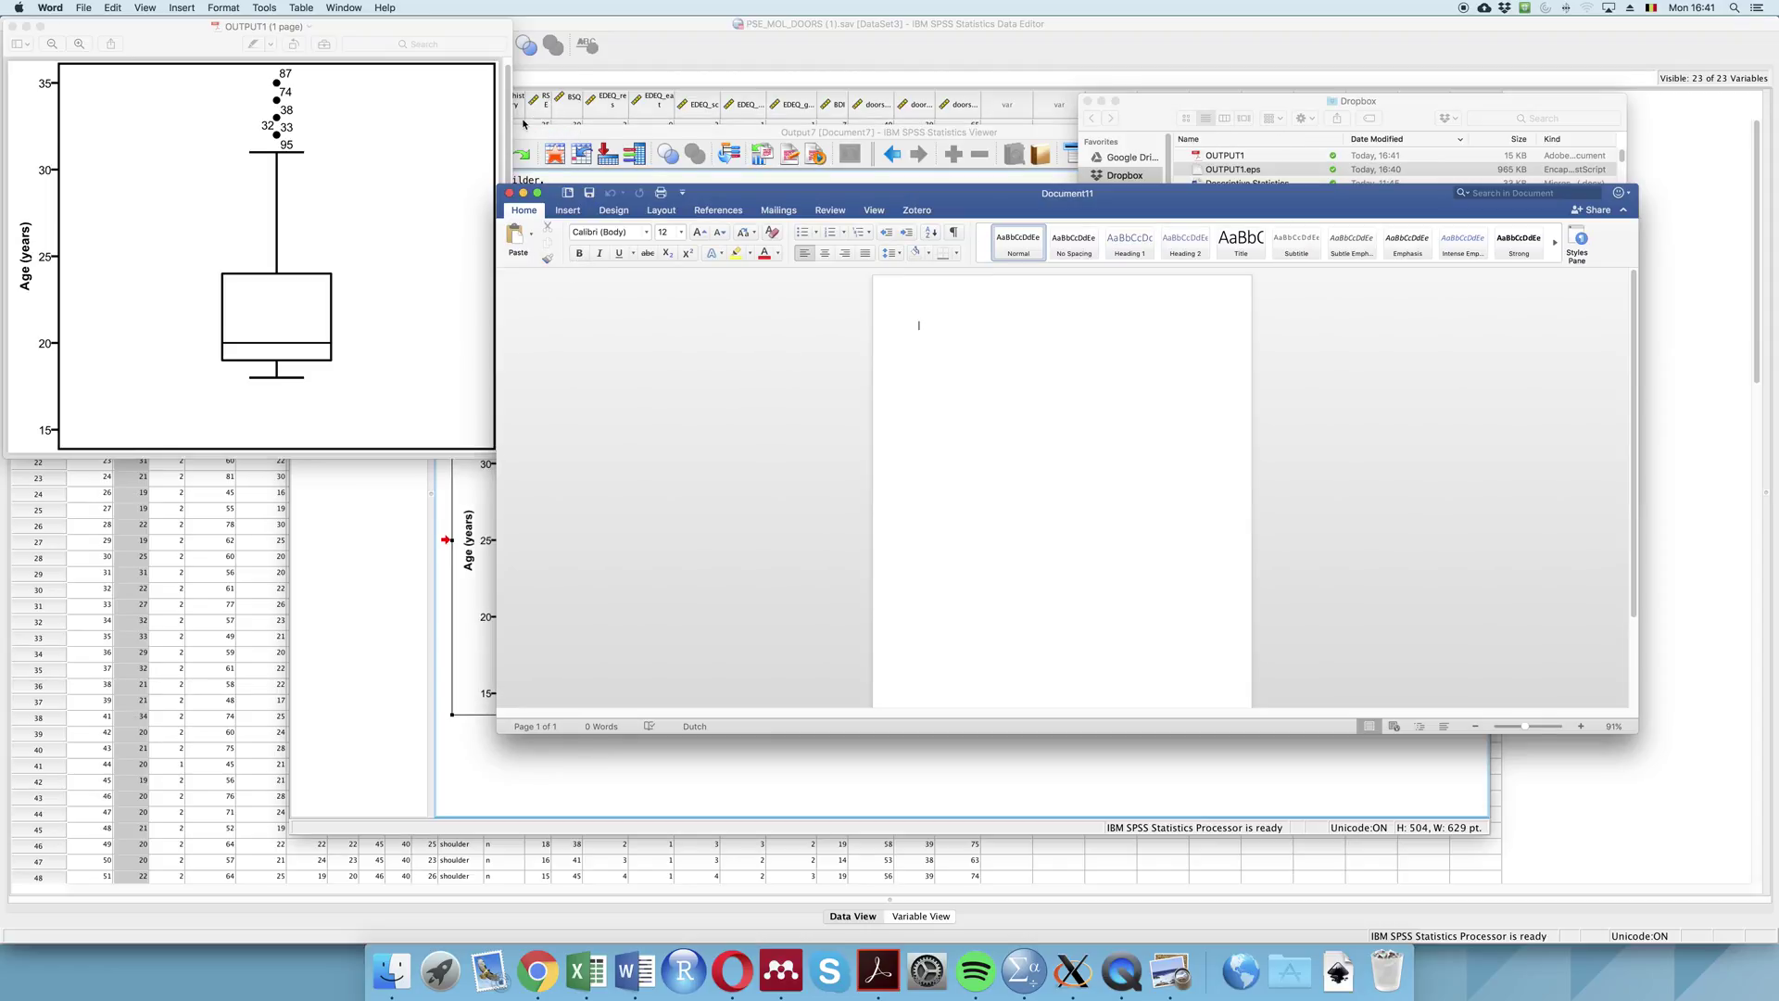
{"action": "left_click", "coordinate": [182, 8]}
{"action": "mouse_move", "coordinate": [192, 23]}
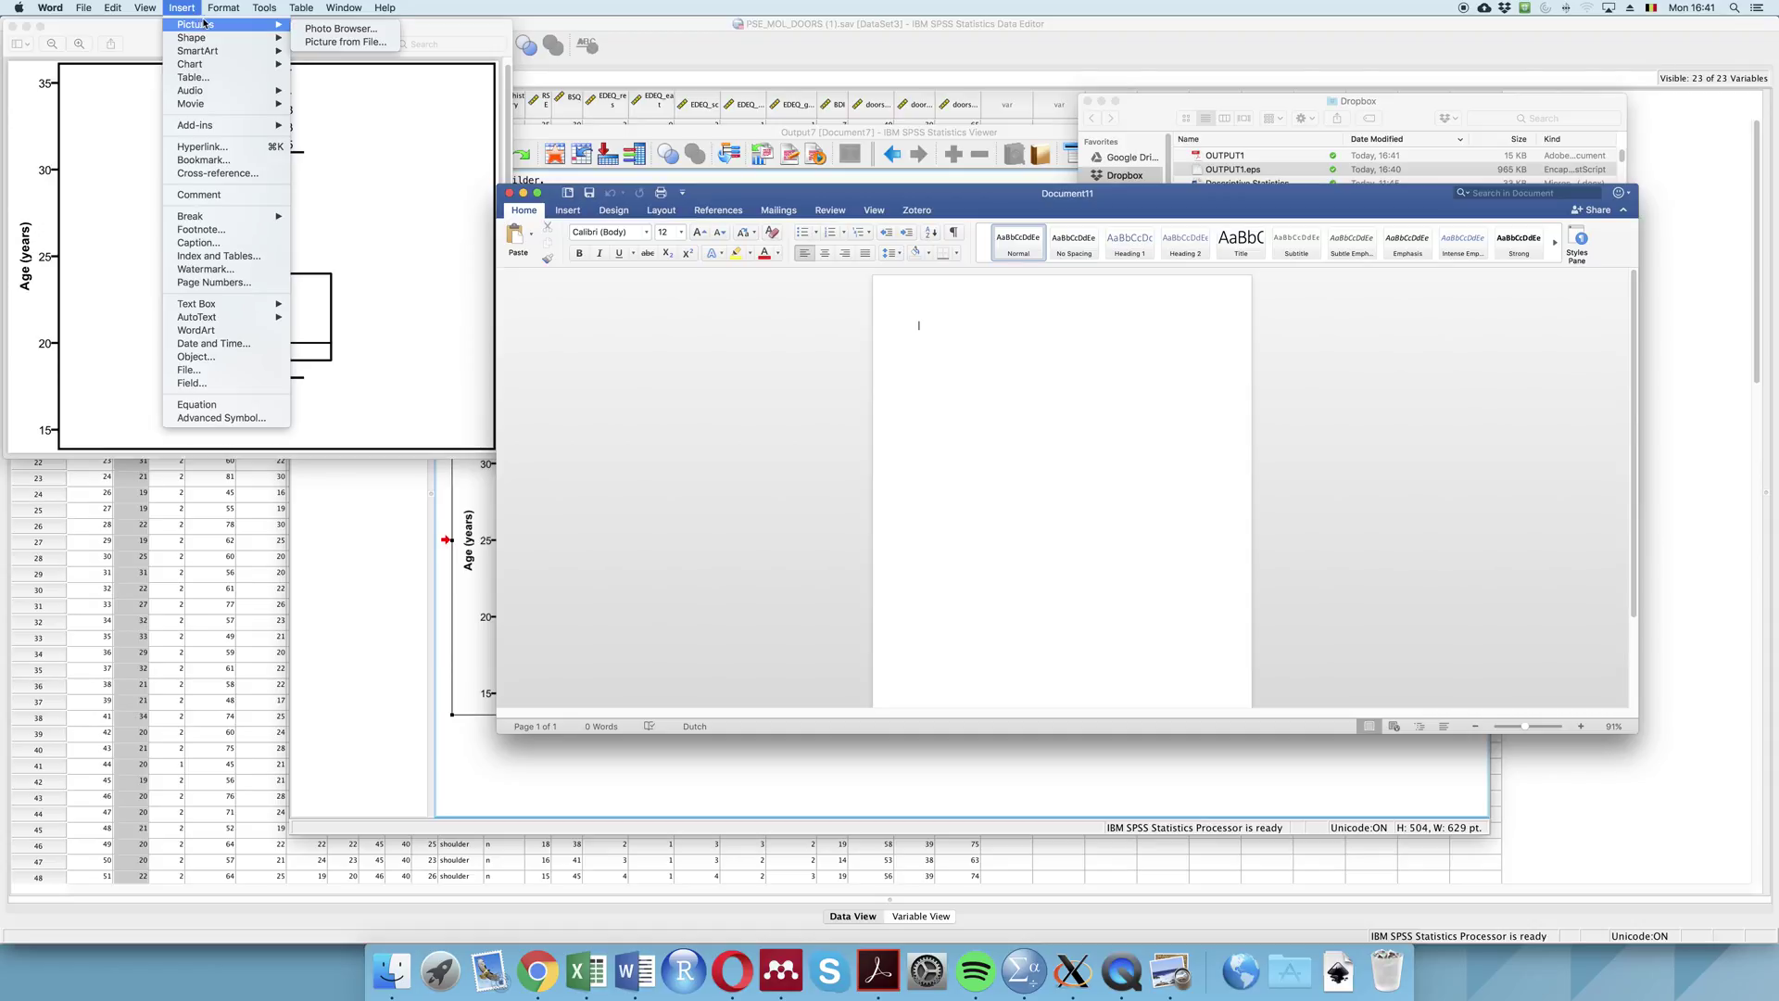
{"action": "left_click", "coordinate": [344, 42]}
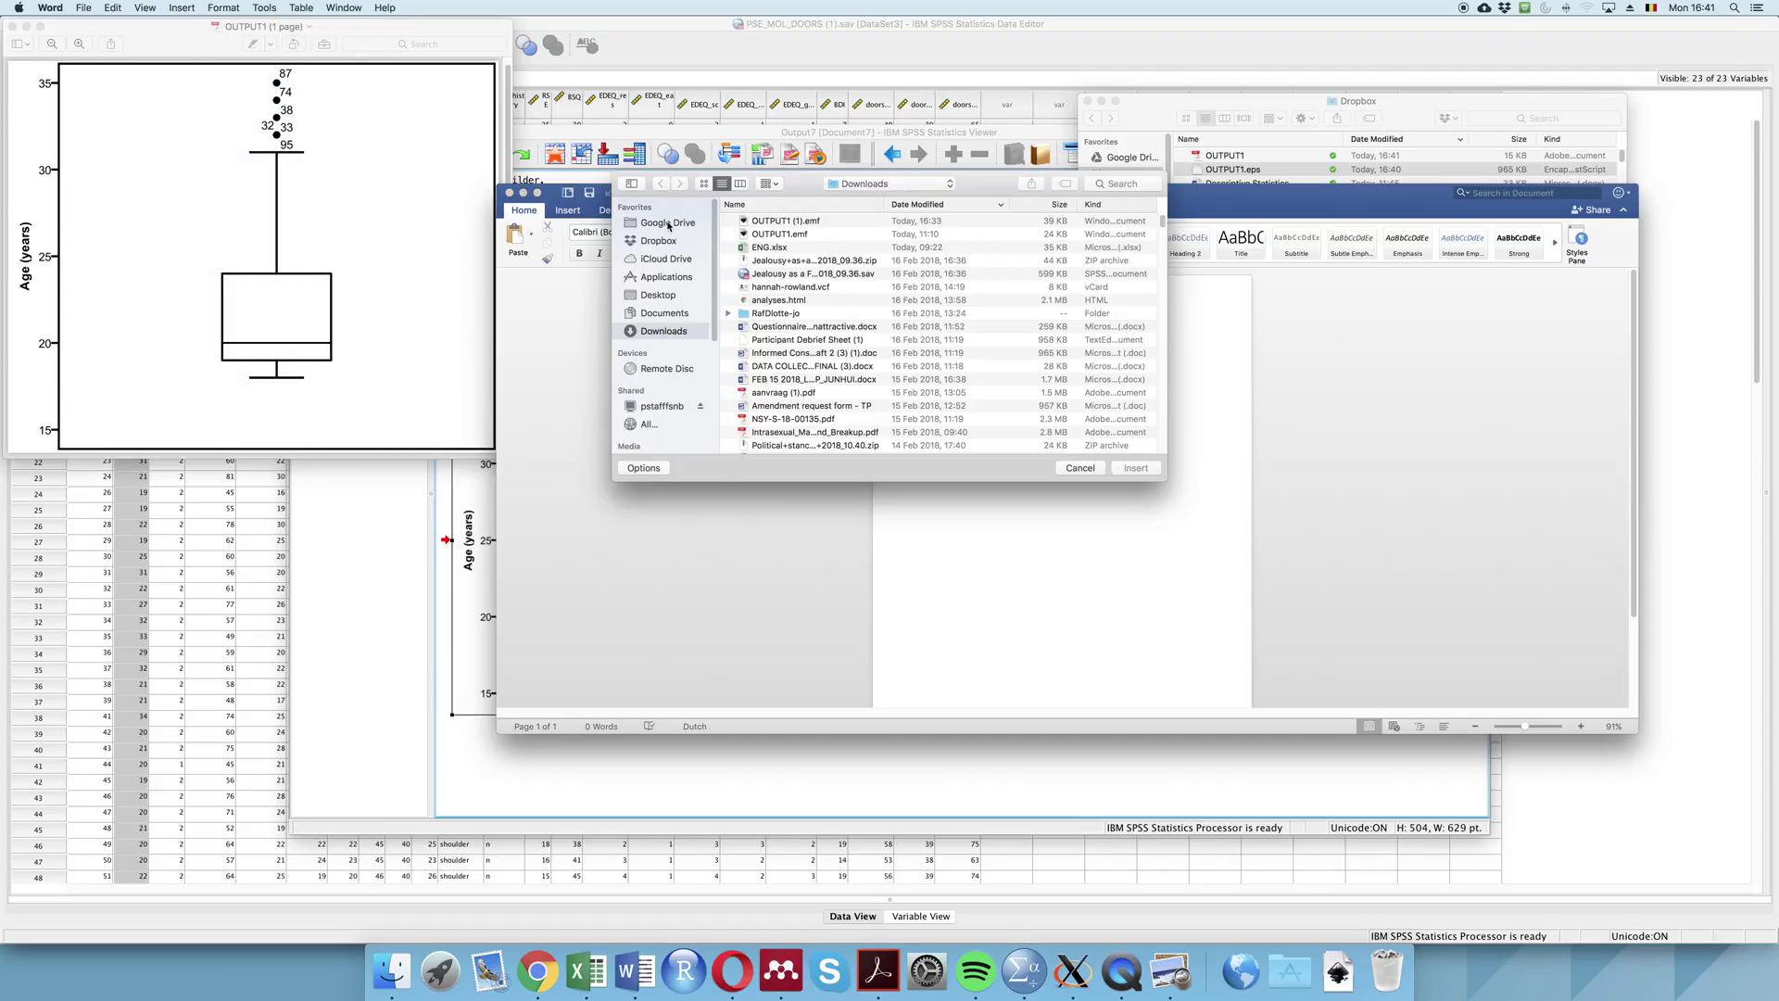
{"action": "left_click", "coordinate": [661, 243]}
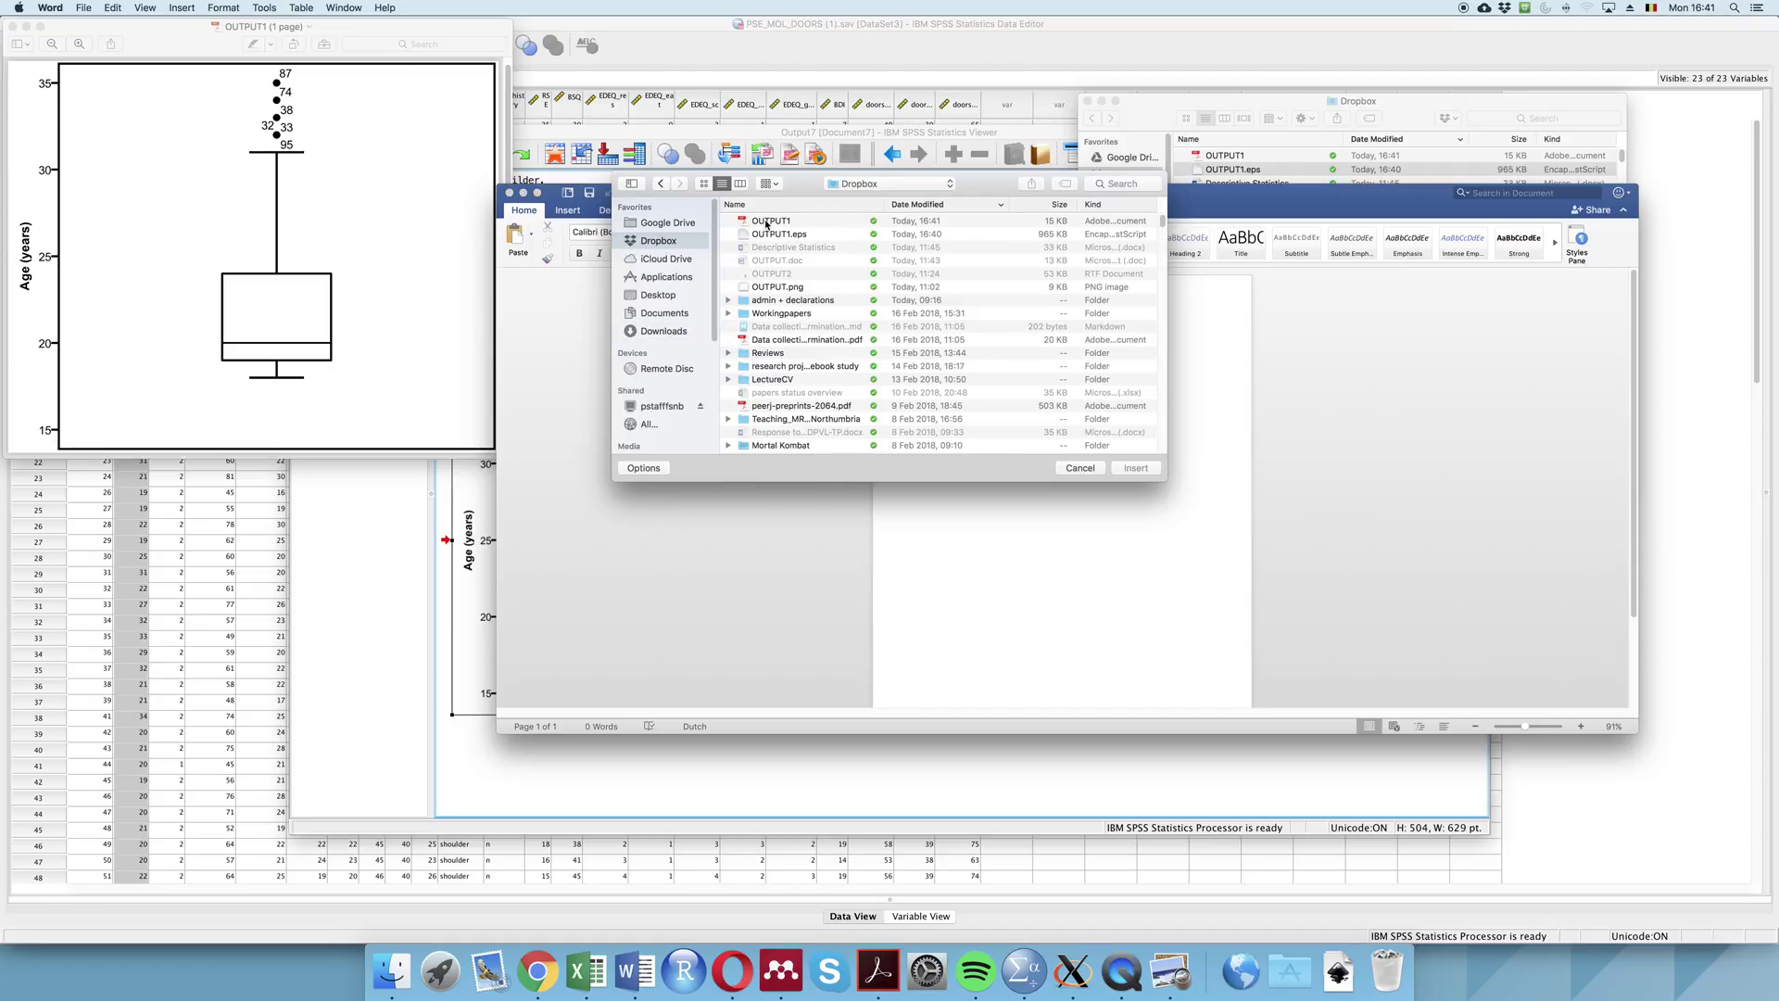
{"action": "left_click", "coordinate": [765, 221]}
{"action": "left_click", "coordinate": [1136, 468]}
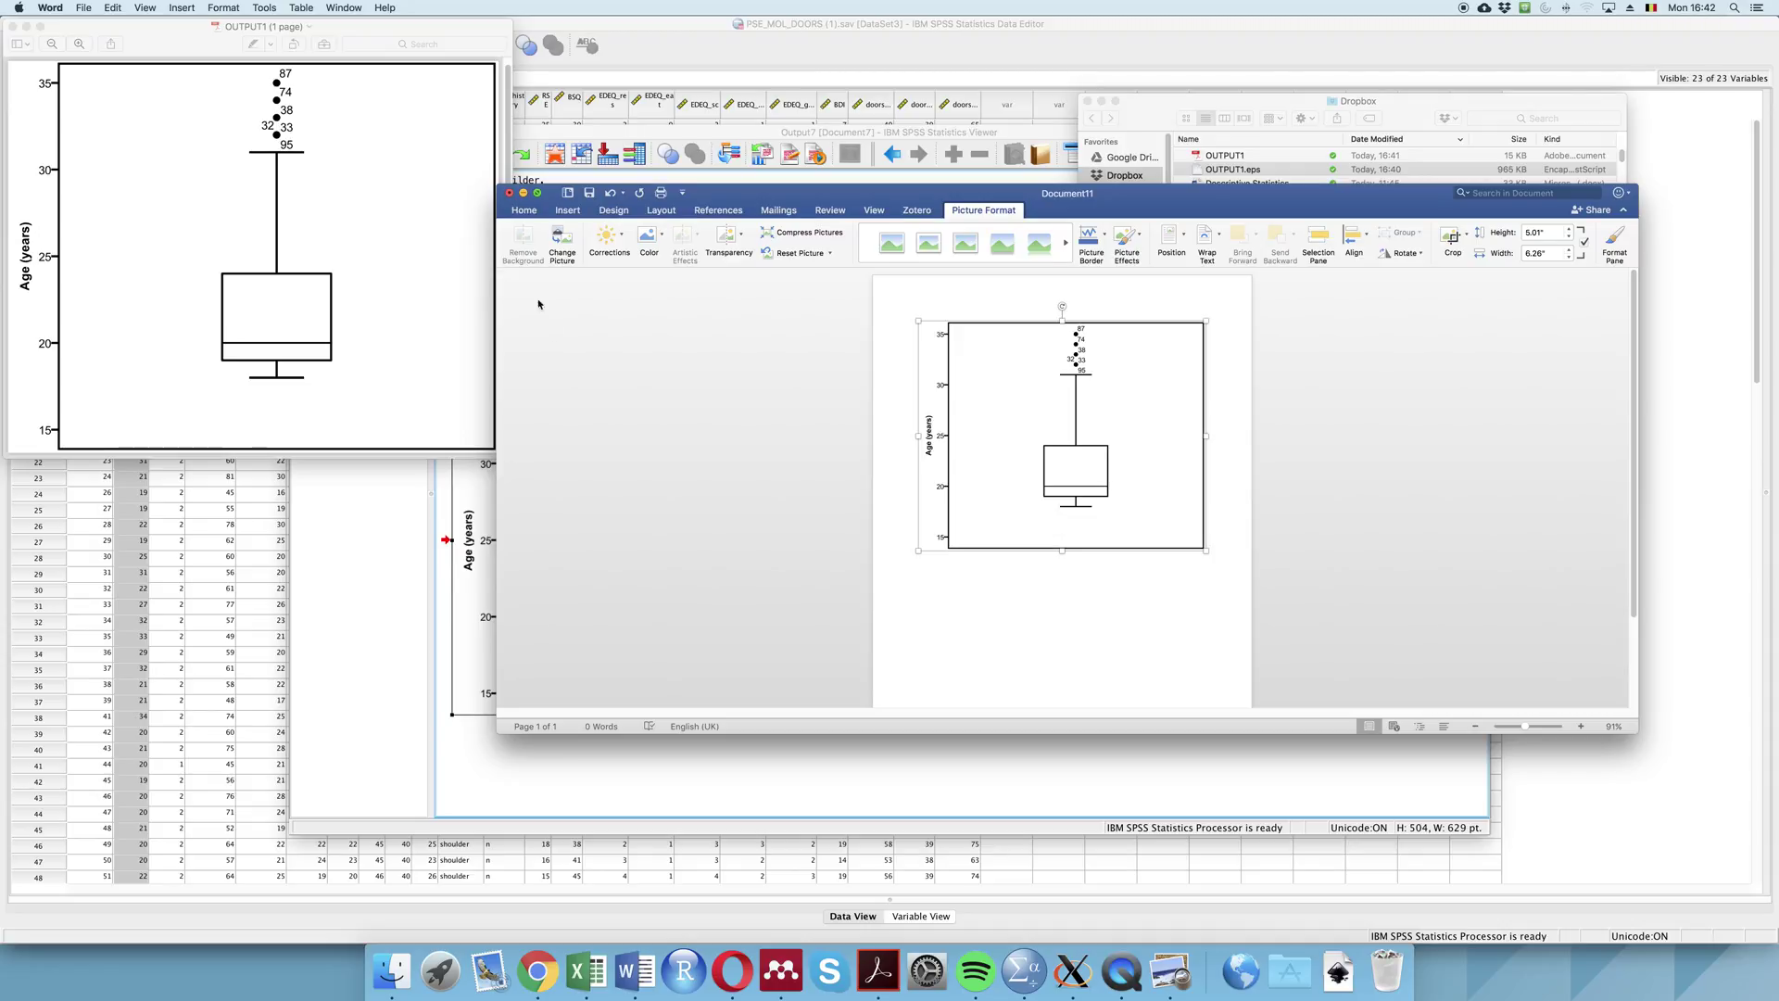
{"action": "left_click", "coordinate": [536, 970]}
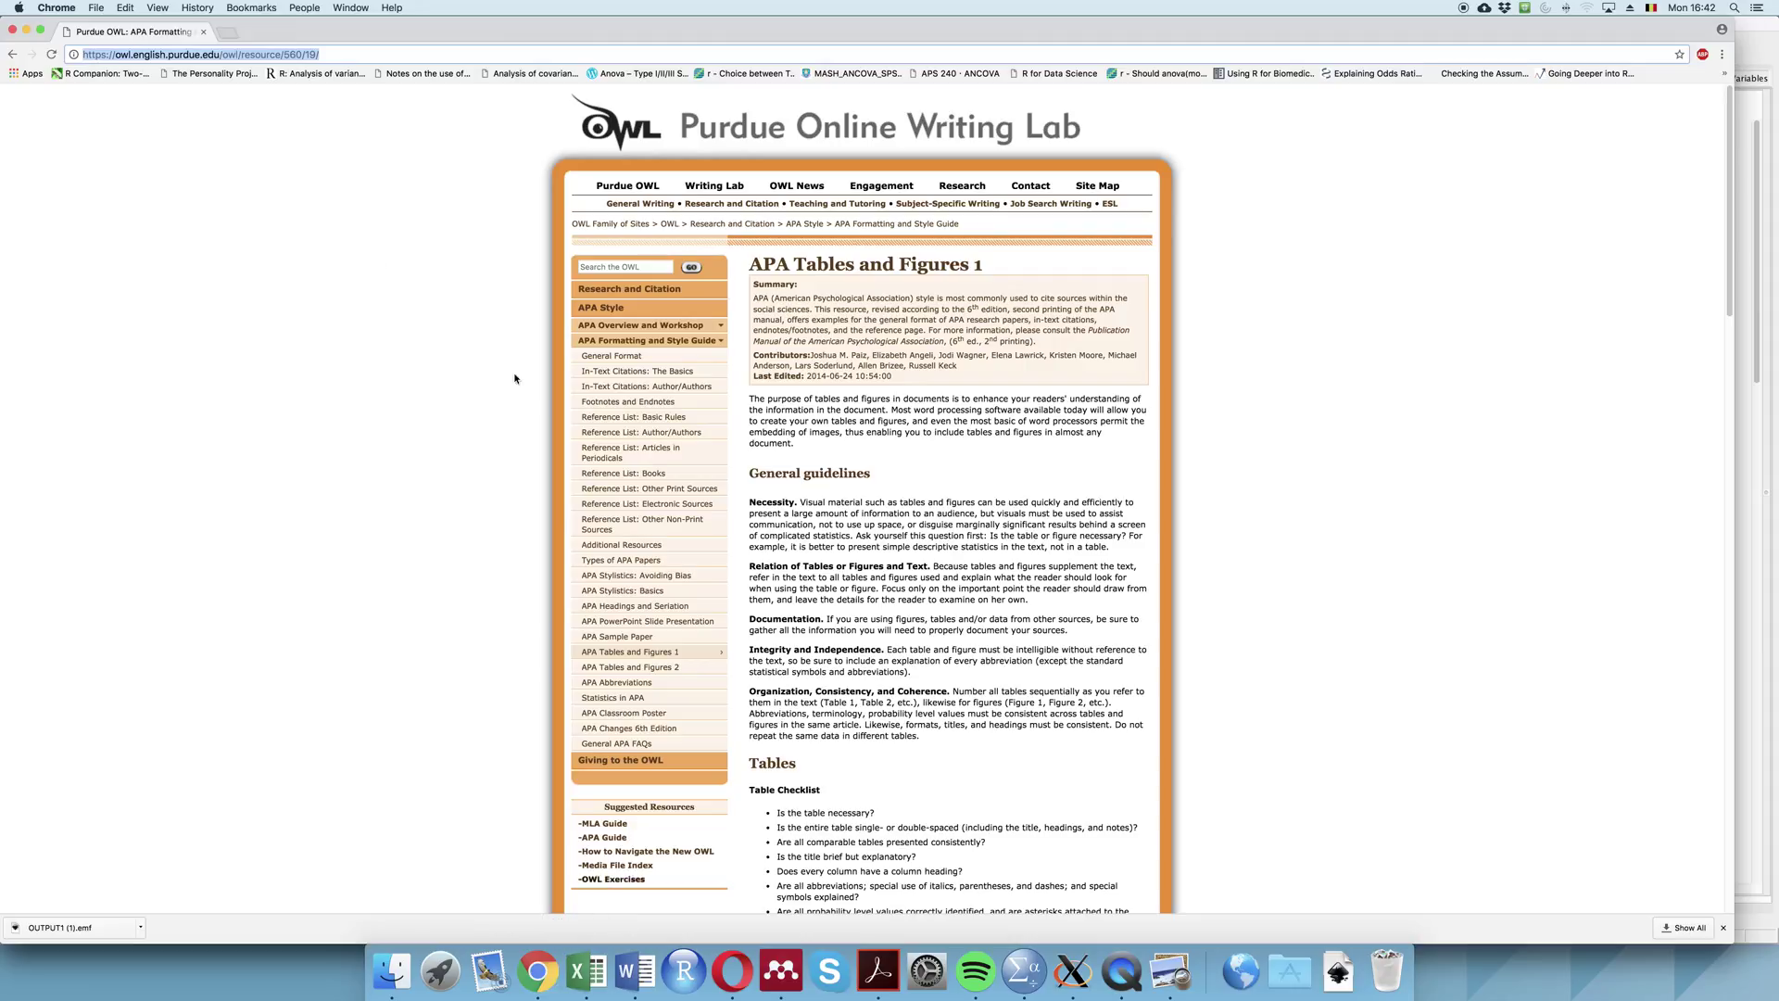
- Search Google for inkscape in a new tab
{"action": "left_click", "coordinate": [230, 32]}
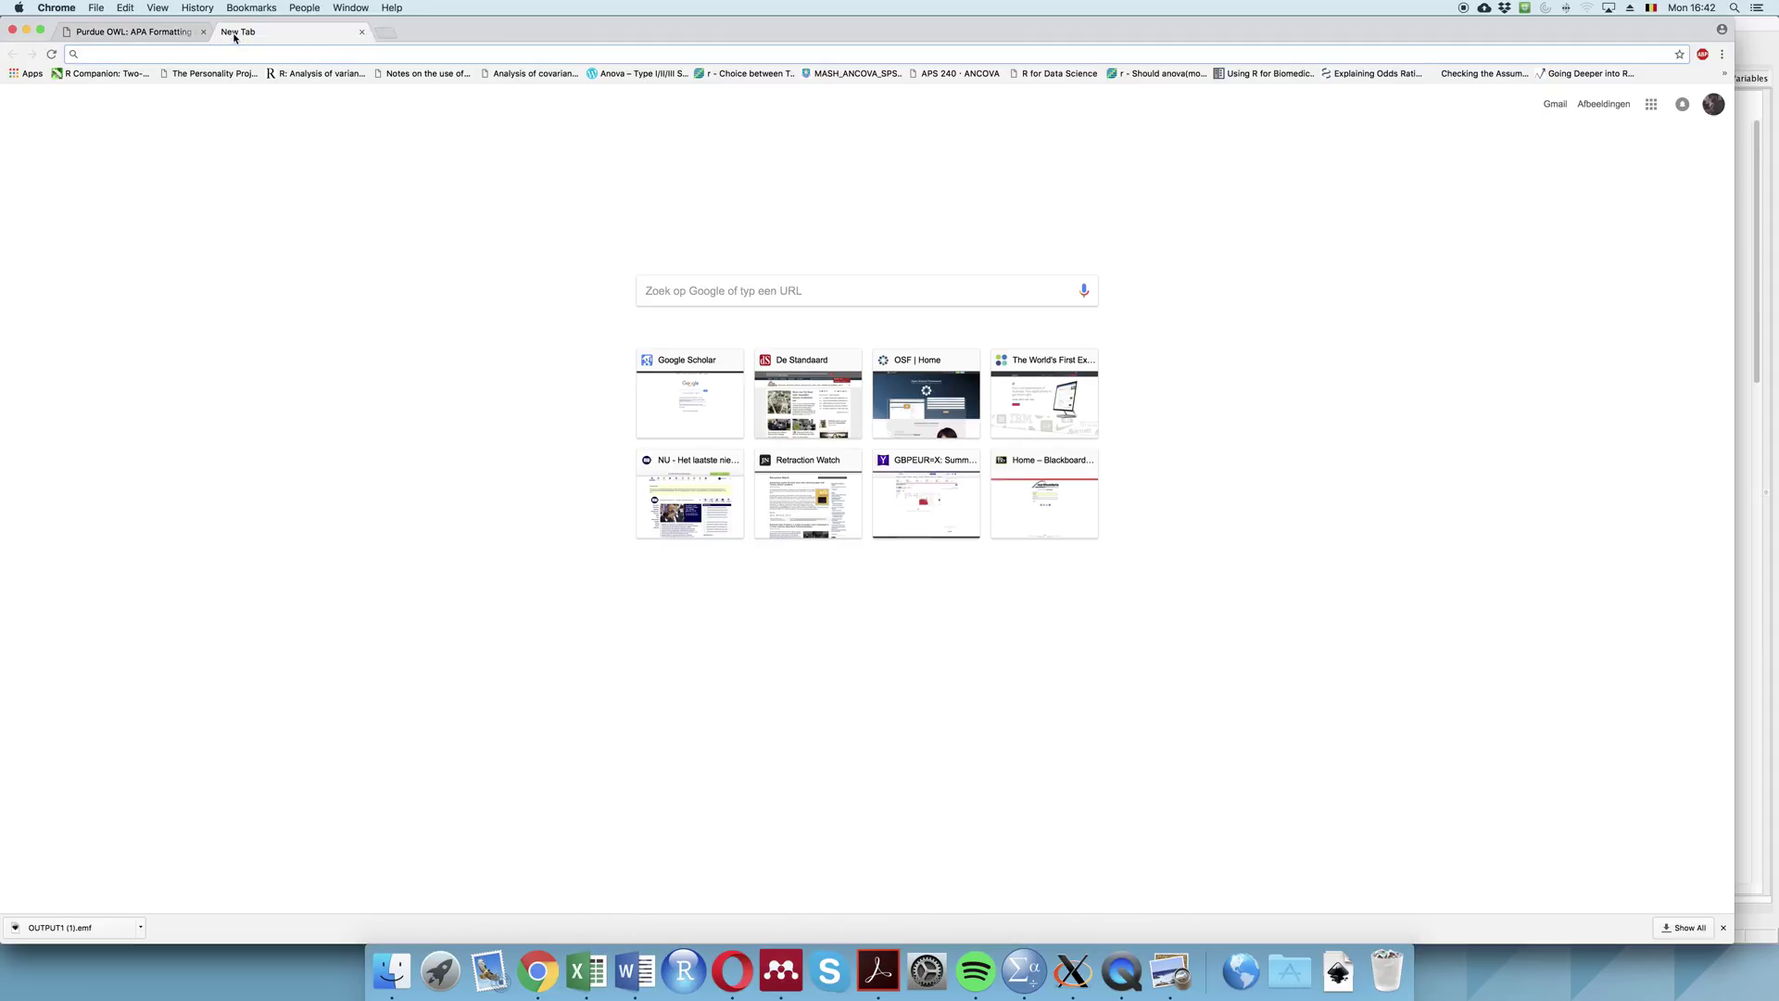
{"action": "type", "text": "inksac"}
{"action": "key", "text": "BackSpace"}
{"action": "key", "text": "BackSpace"}
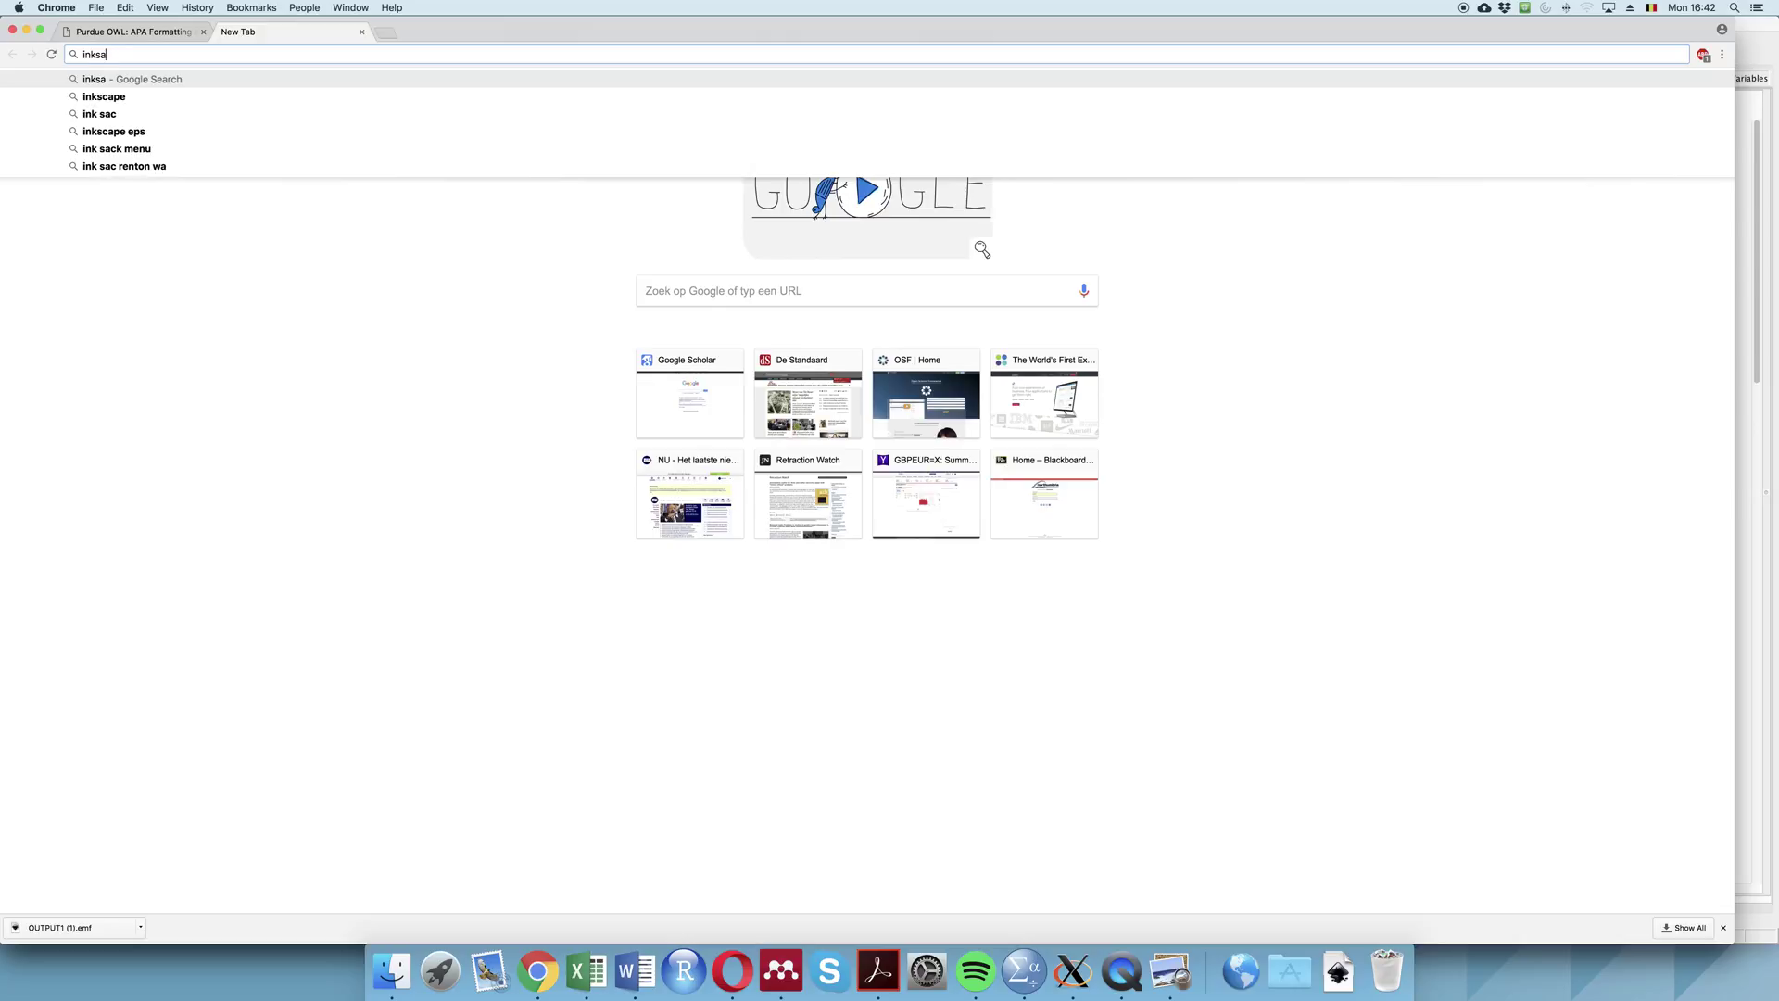
{"action": "type", "text": "cape"}
{"action": "key", "text": "Return"}
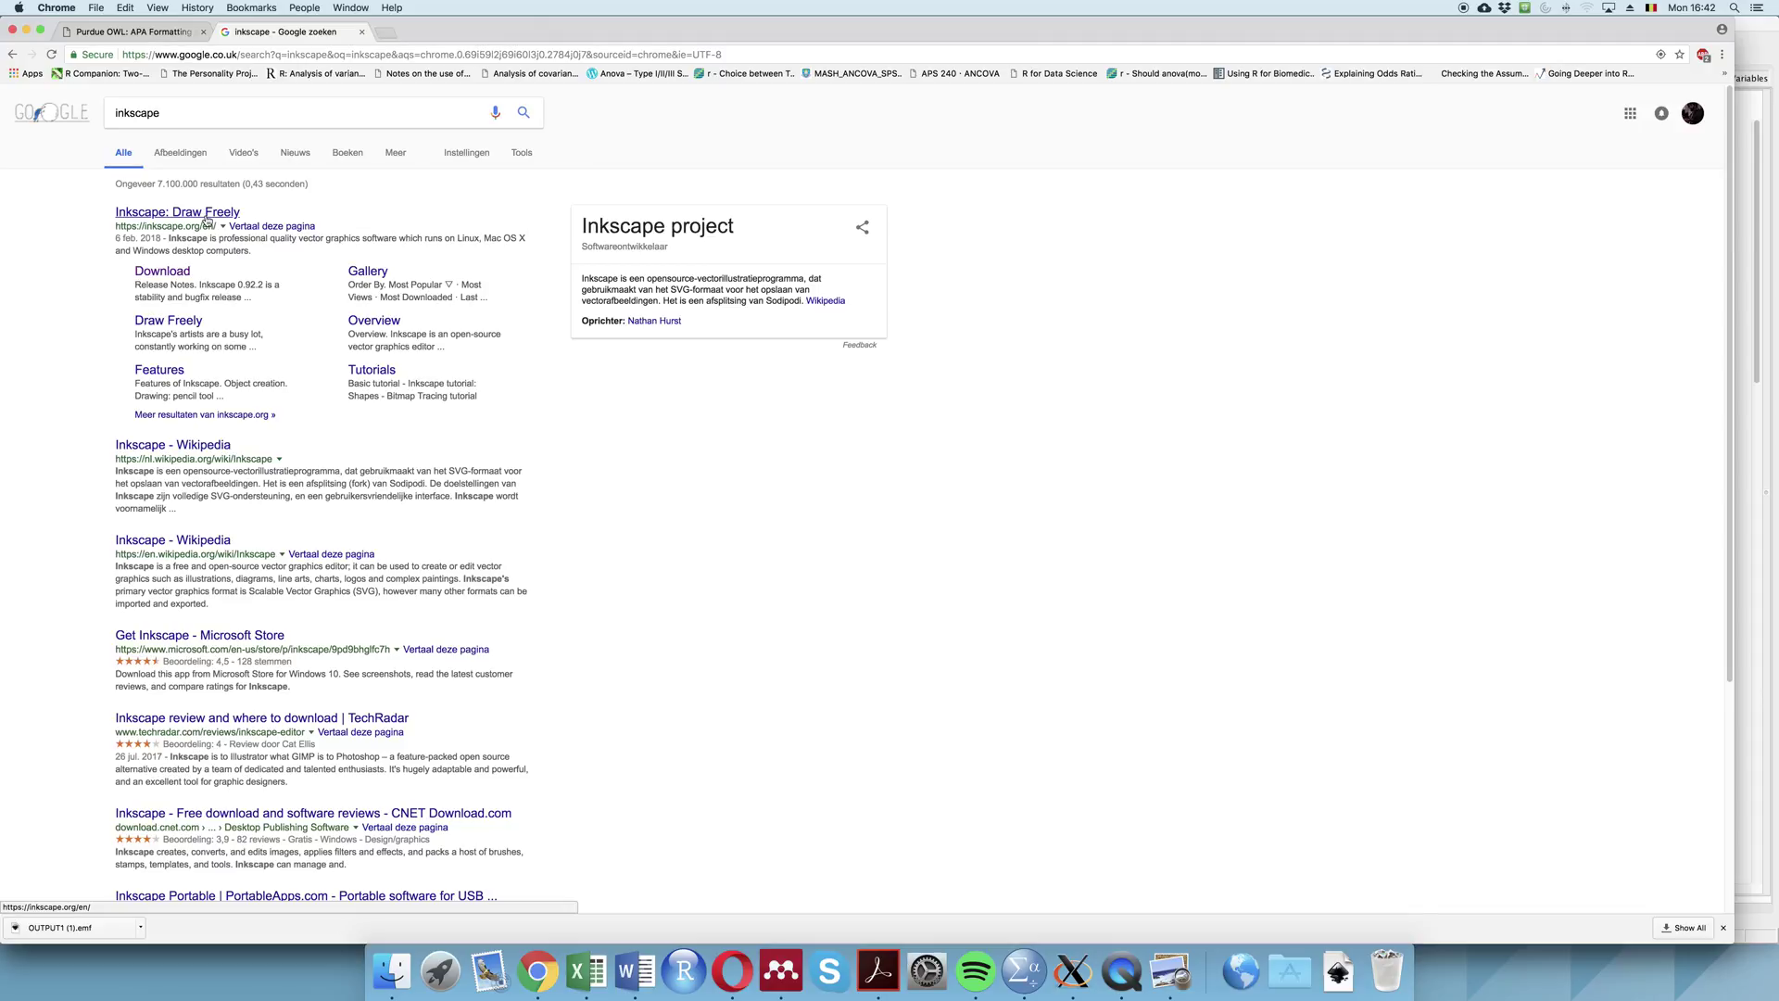
{"action": "left_click", "coordinate": [206, 223]}
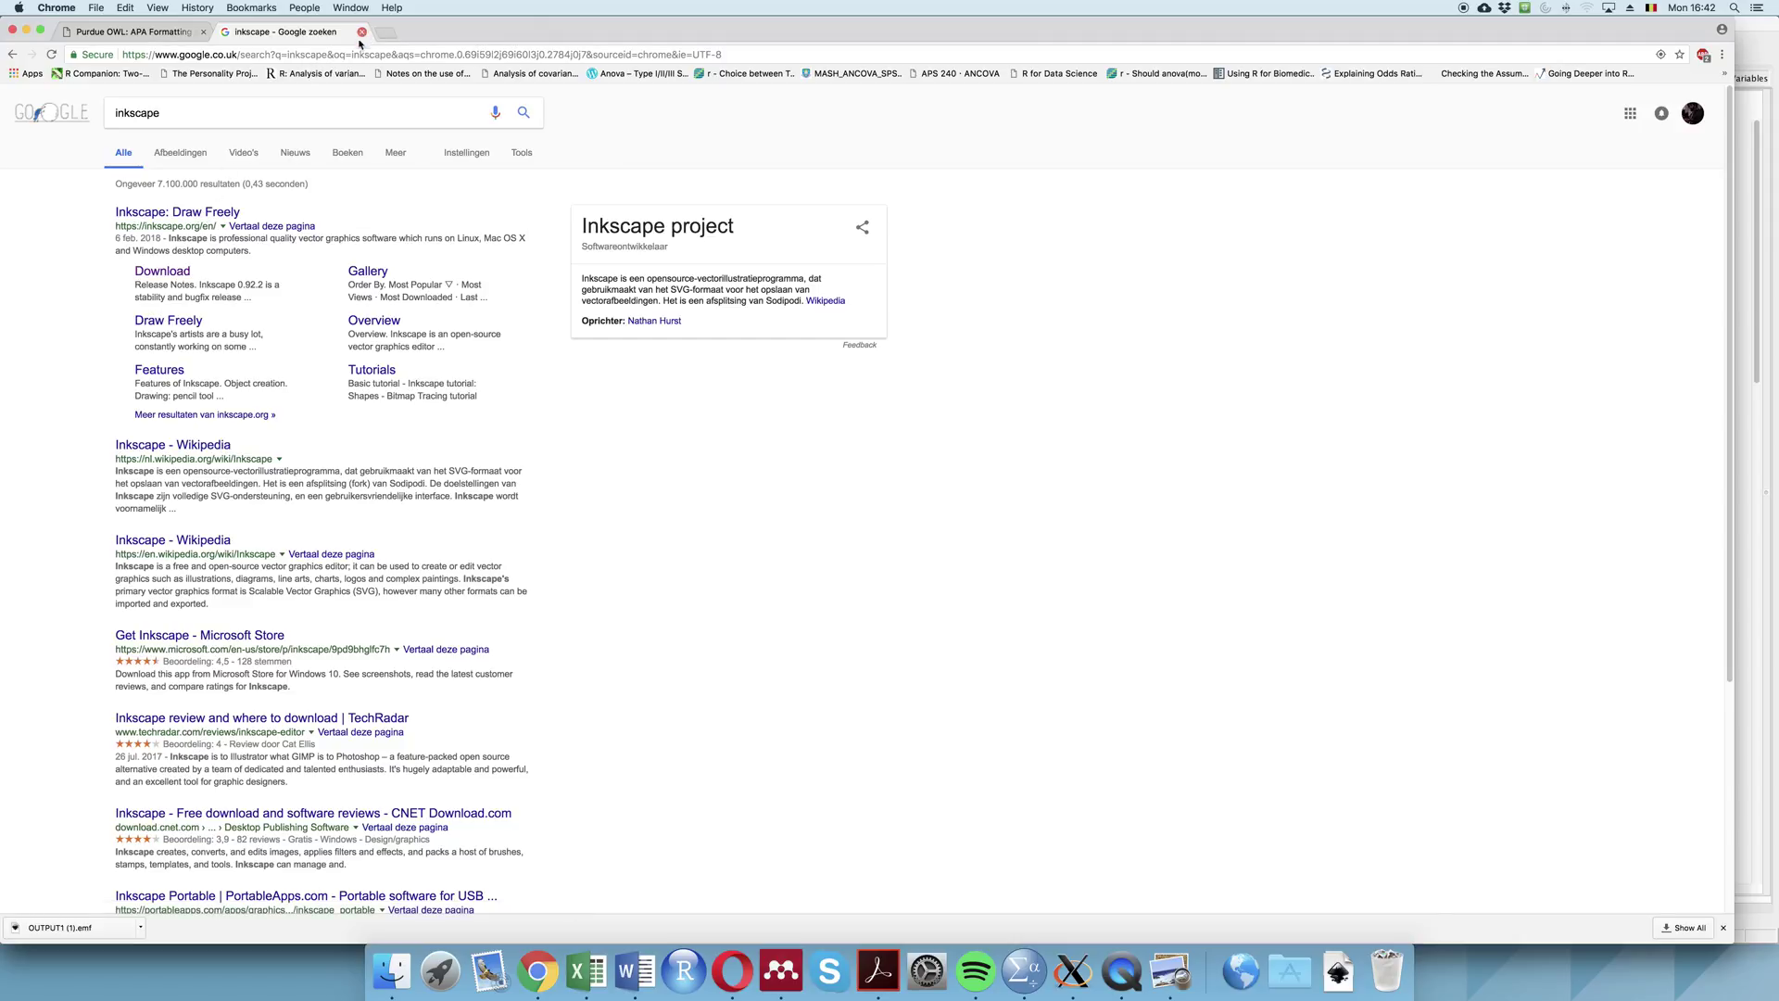
- Search 'online converter .eps into .emf' and pick the CloudConvert result
{"action": "left_click", "coordinate": [356, 54]}
{"action": "type", "text": "onlin"}
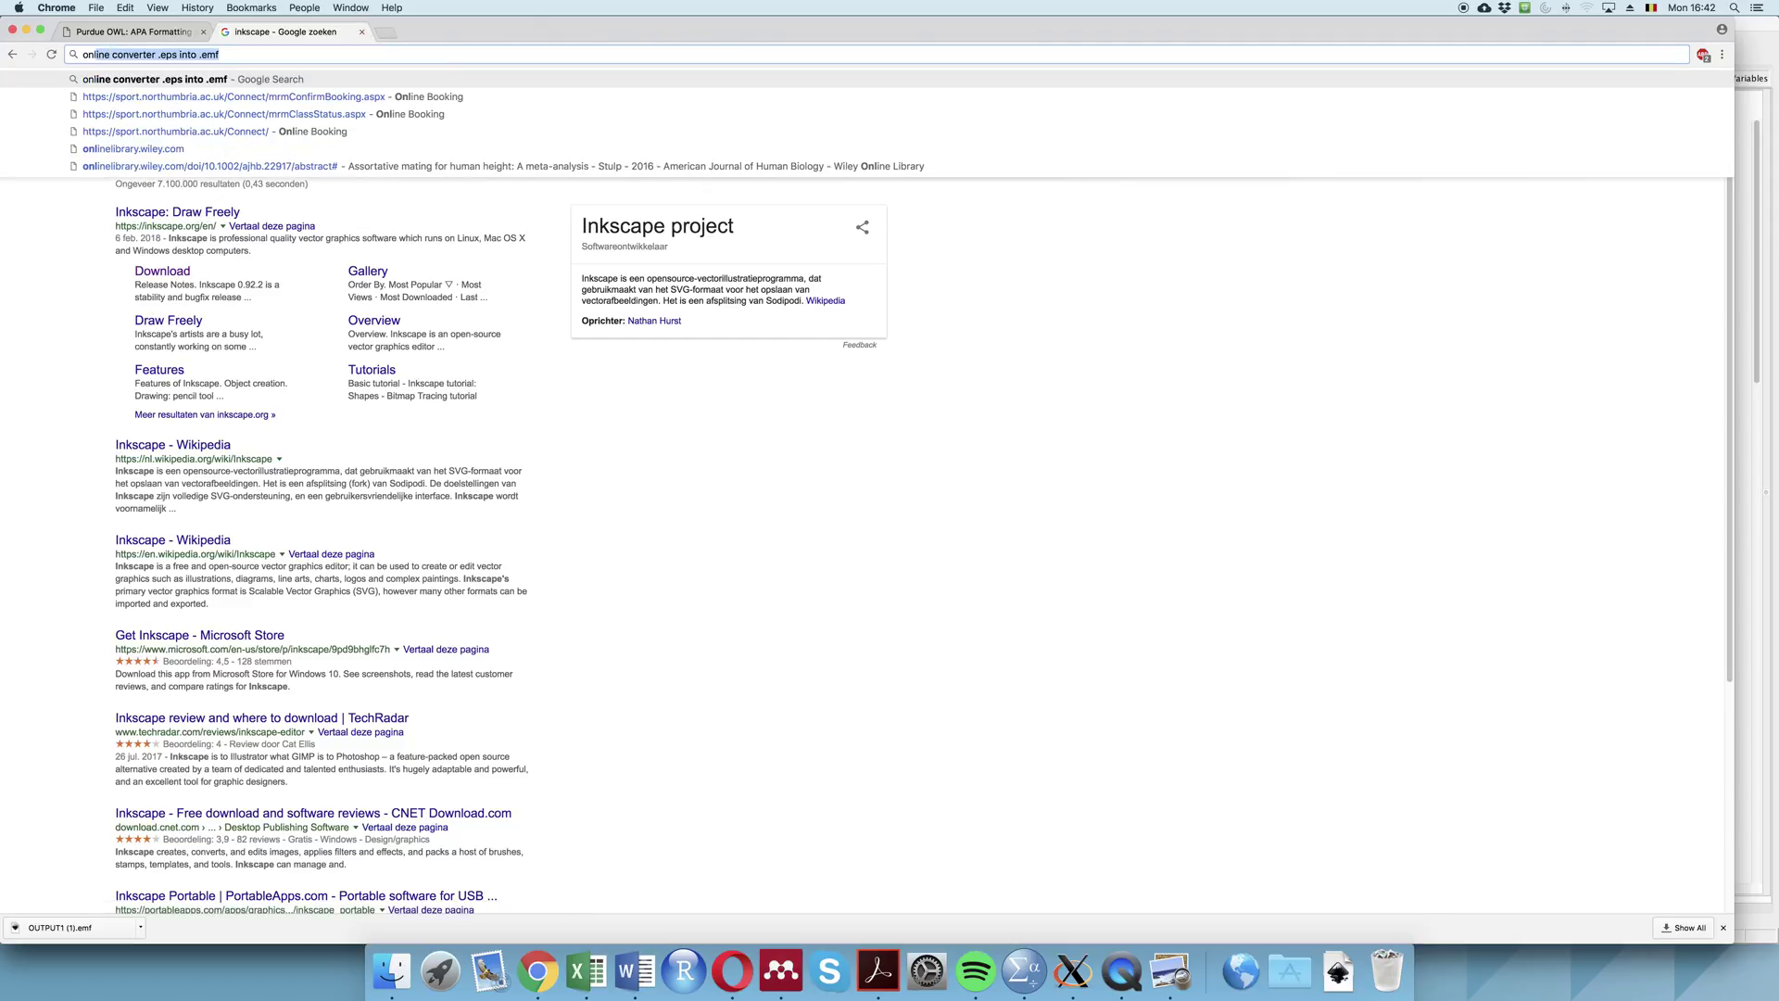
{"action": "type", "text": "e"}
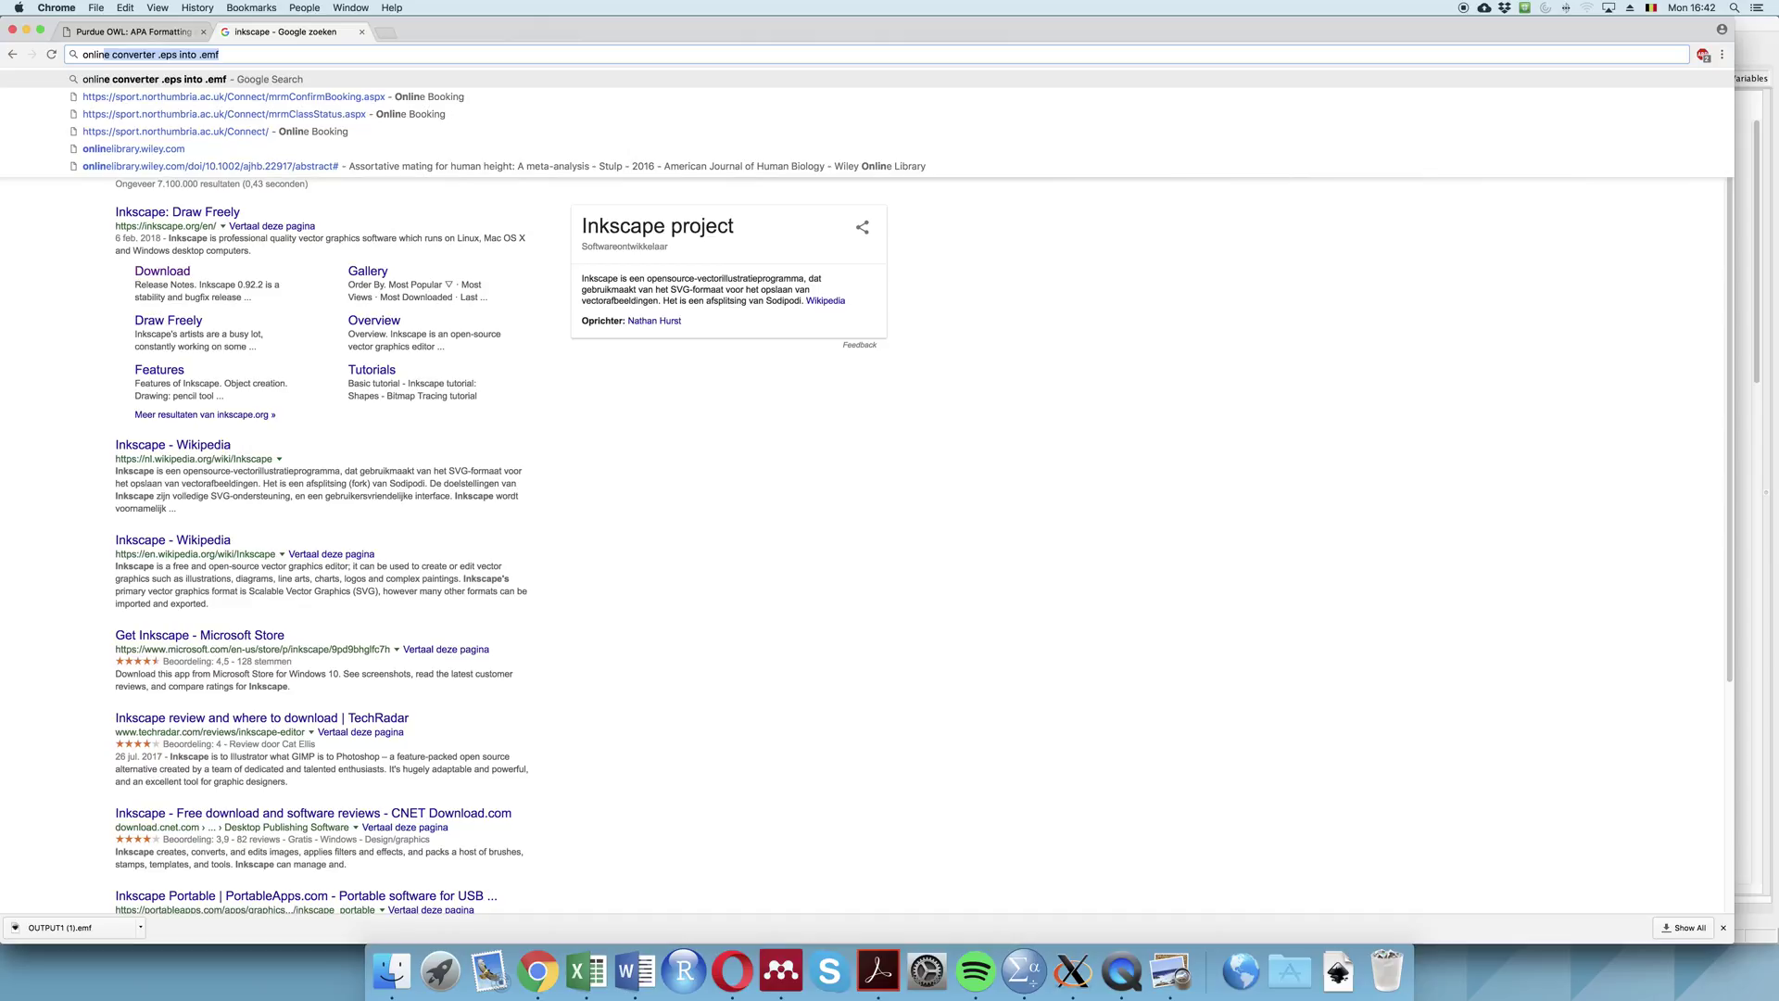
{"action": "key", "text": "Return"}
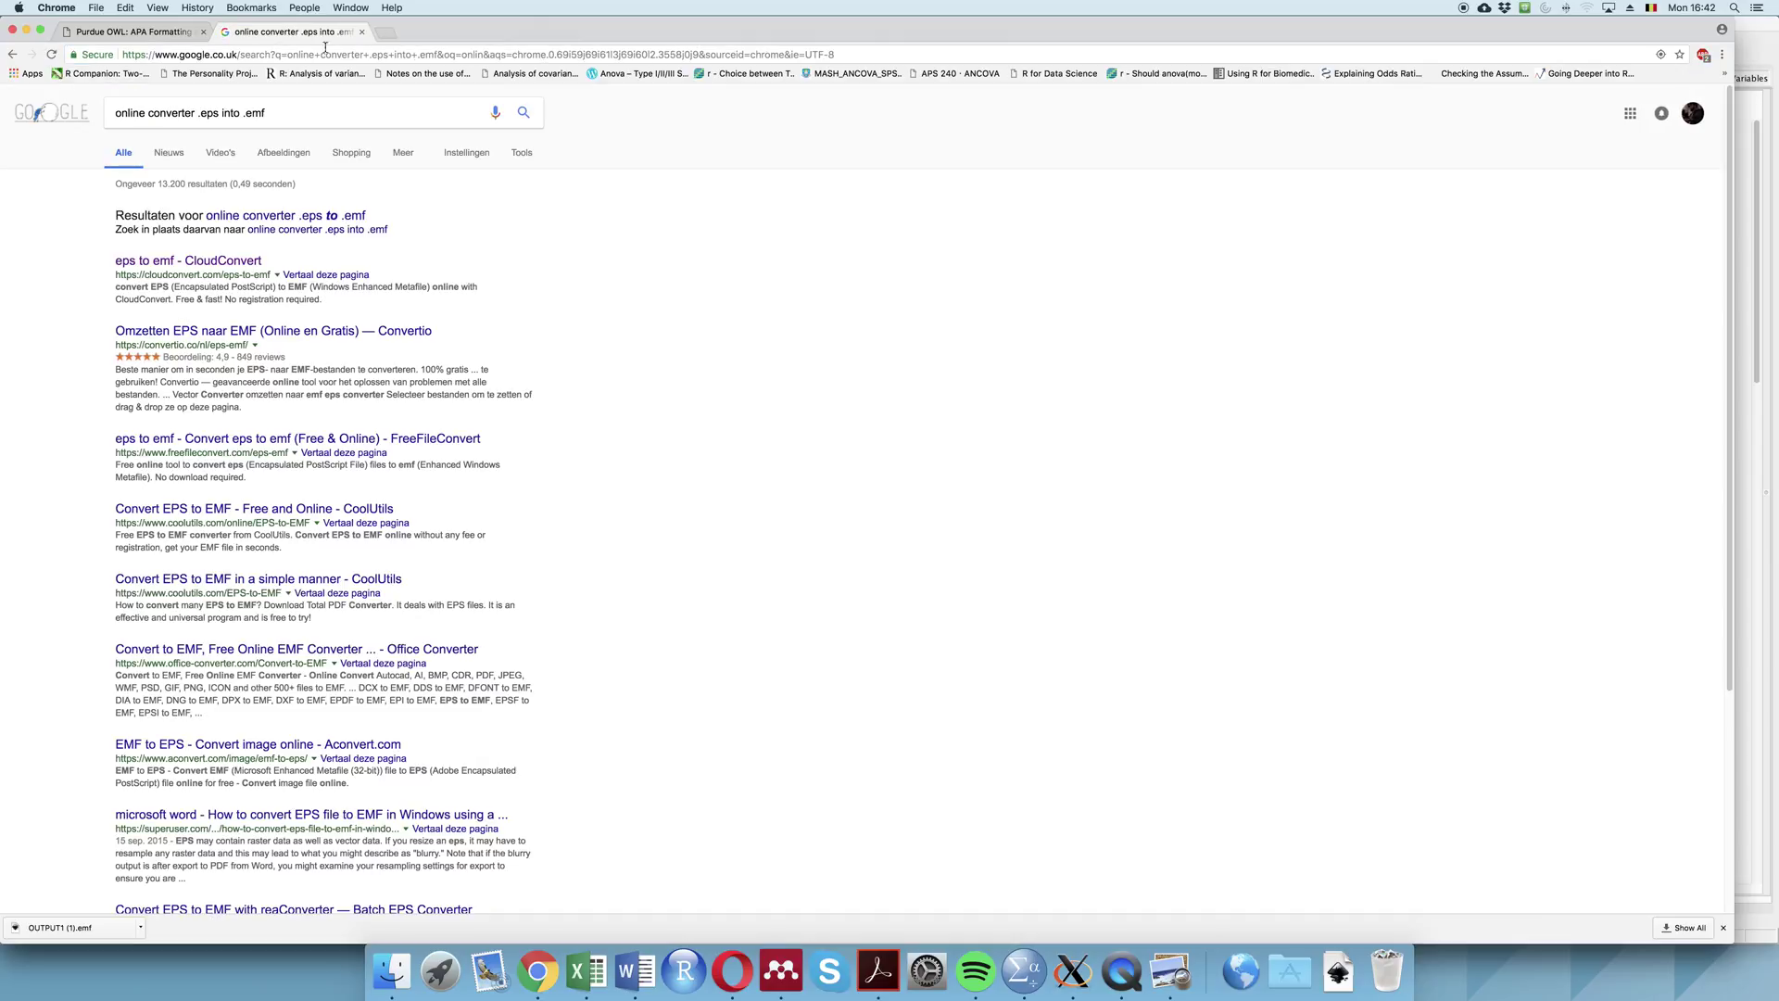
{"action": "left_click", "coordinate": [185, 262]}
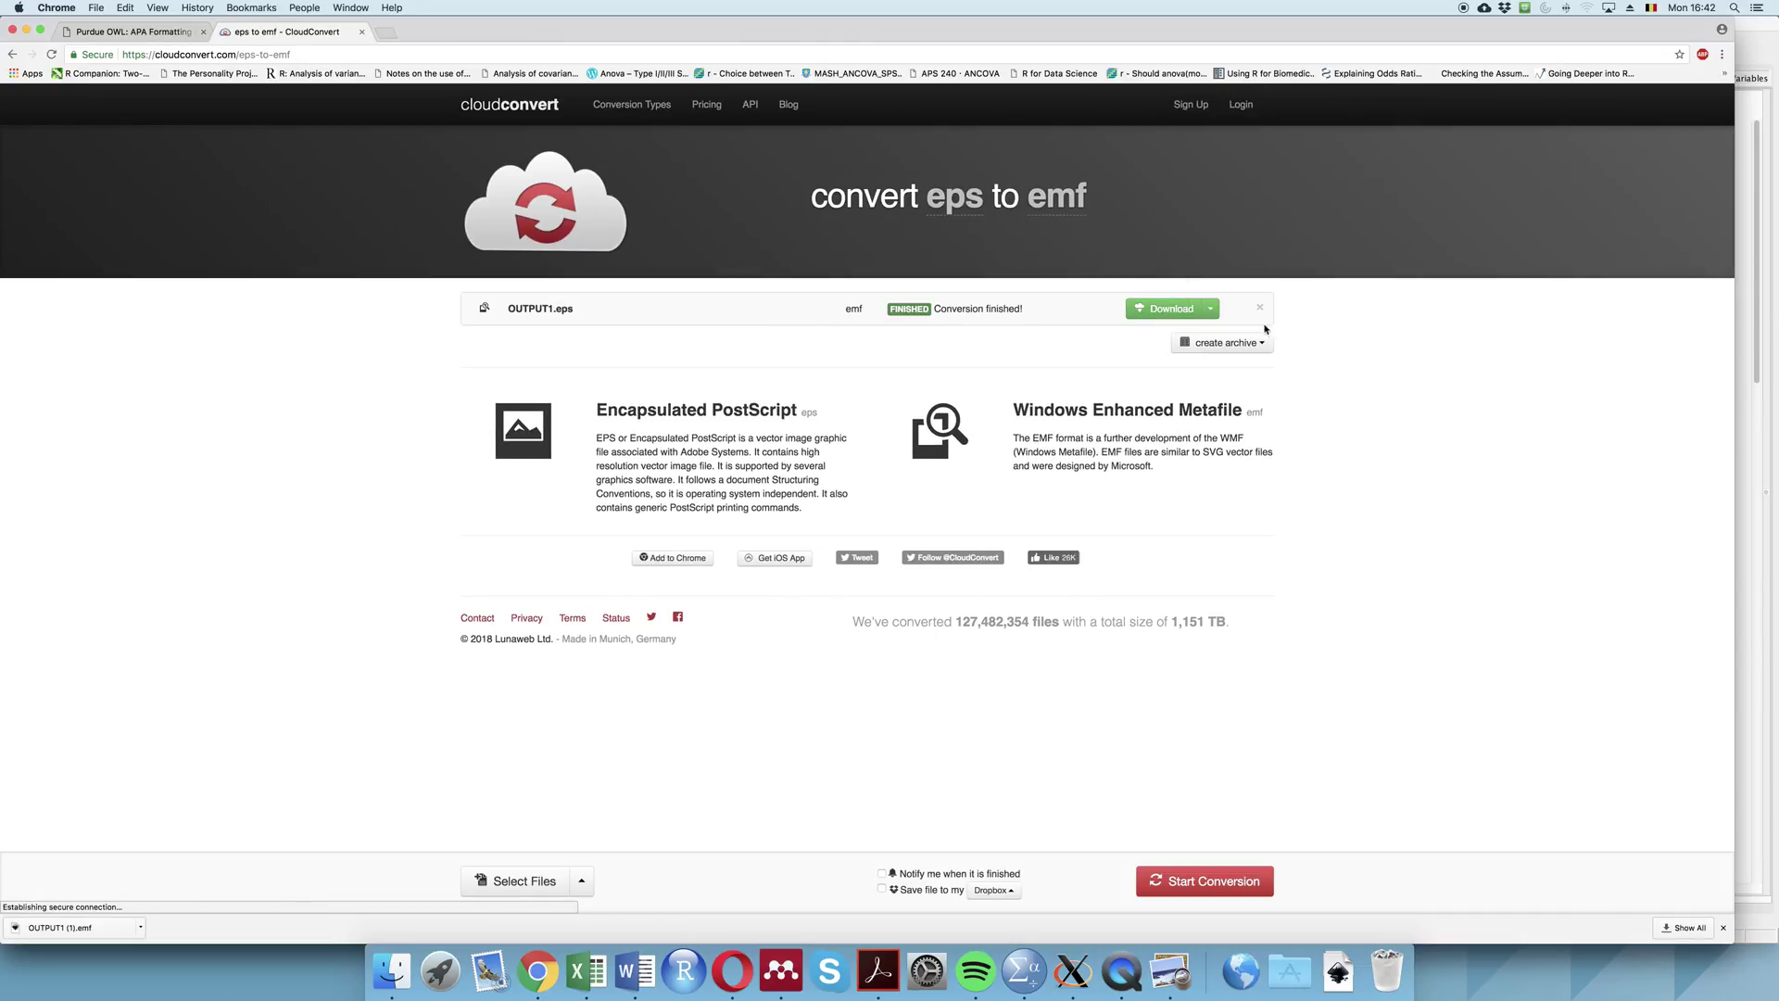
- Clear the earlier finished job and upload OUTPUT1.eps from Dropbox to CloudConvert
{"action": "left_click", "coordinate": [1260, 308]}
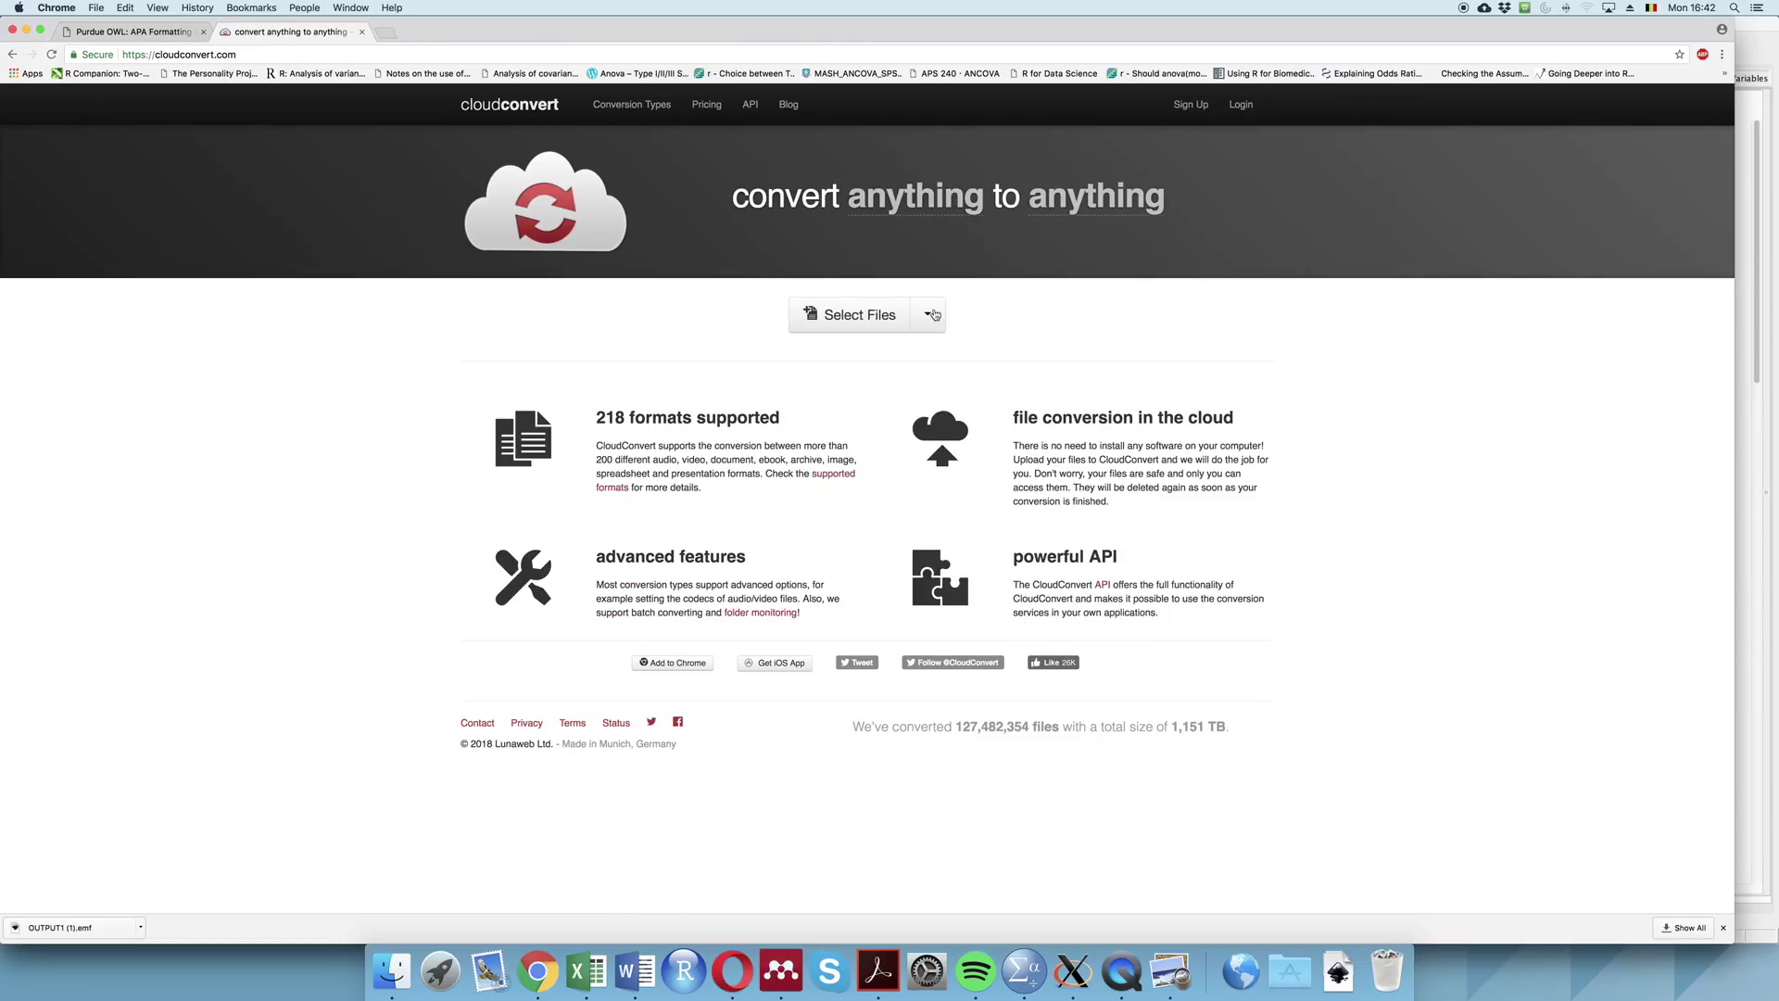
{"action": "left_click", "coordinate": [871, 316]}
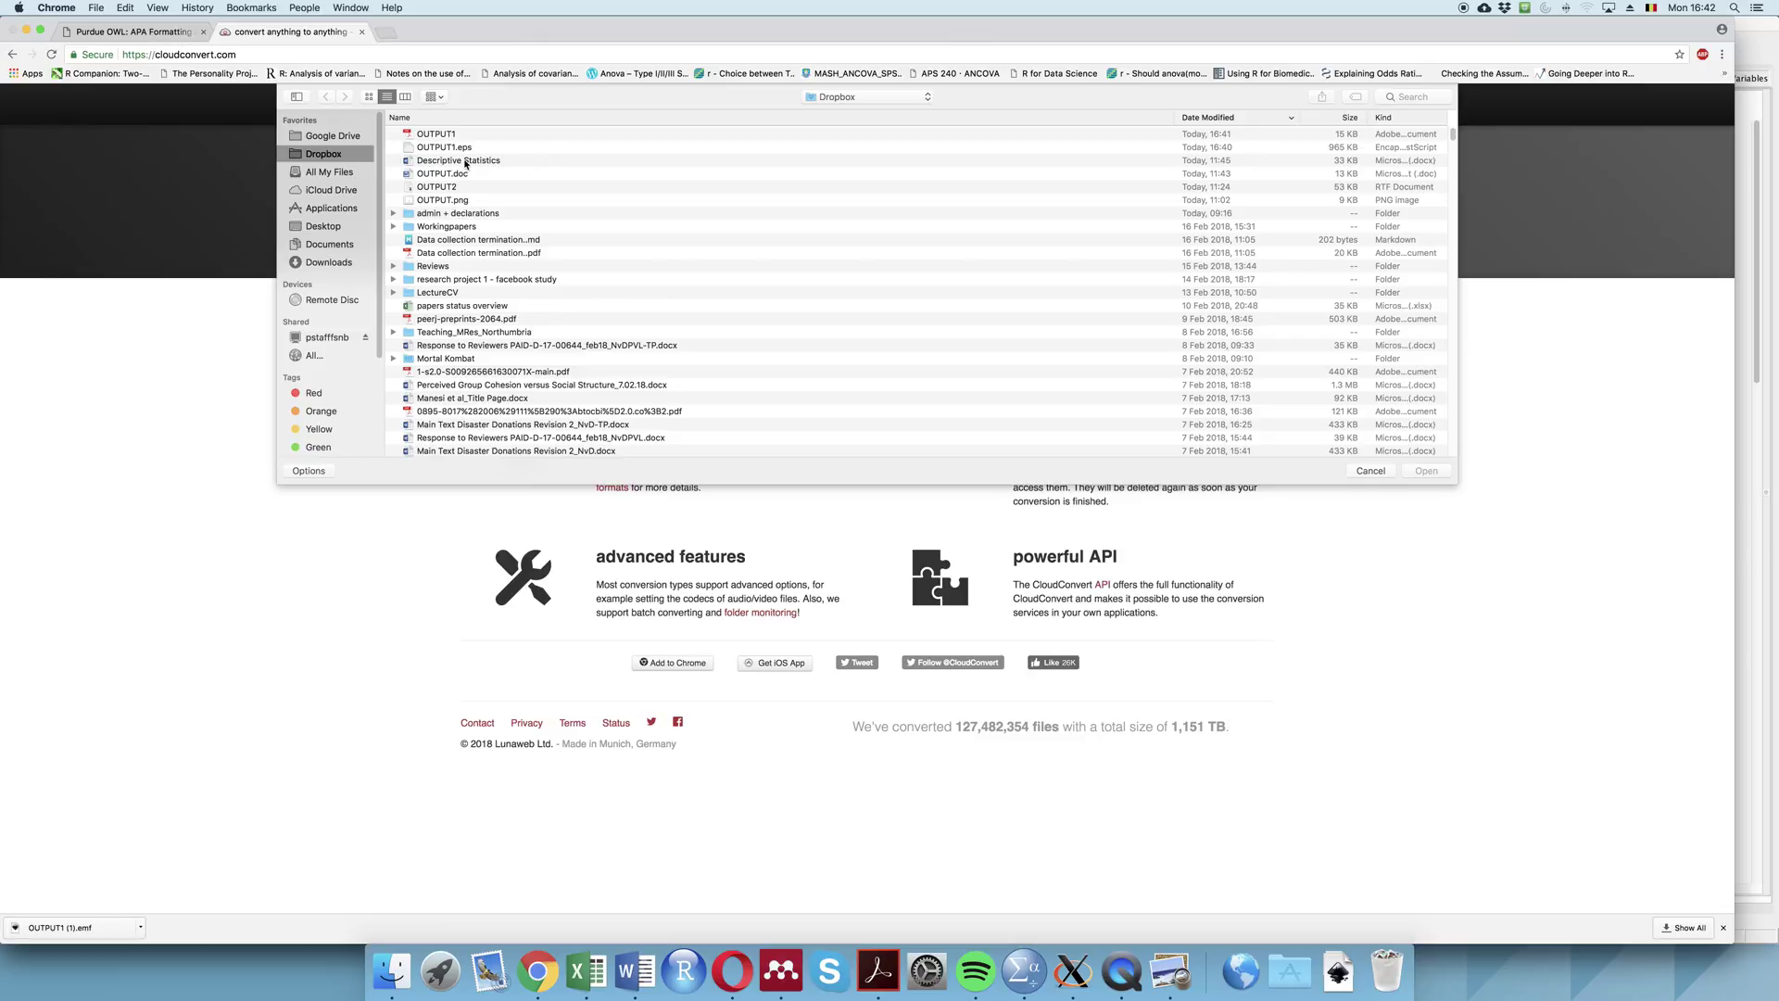
{"action": "left_click", "coordinate": [464, 150]}
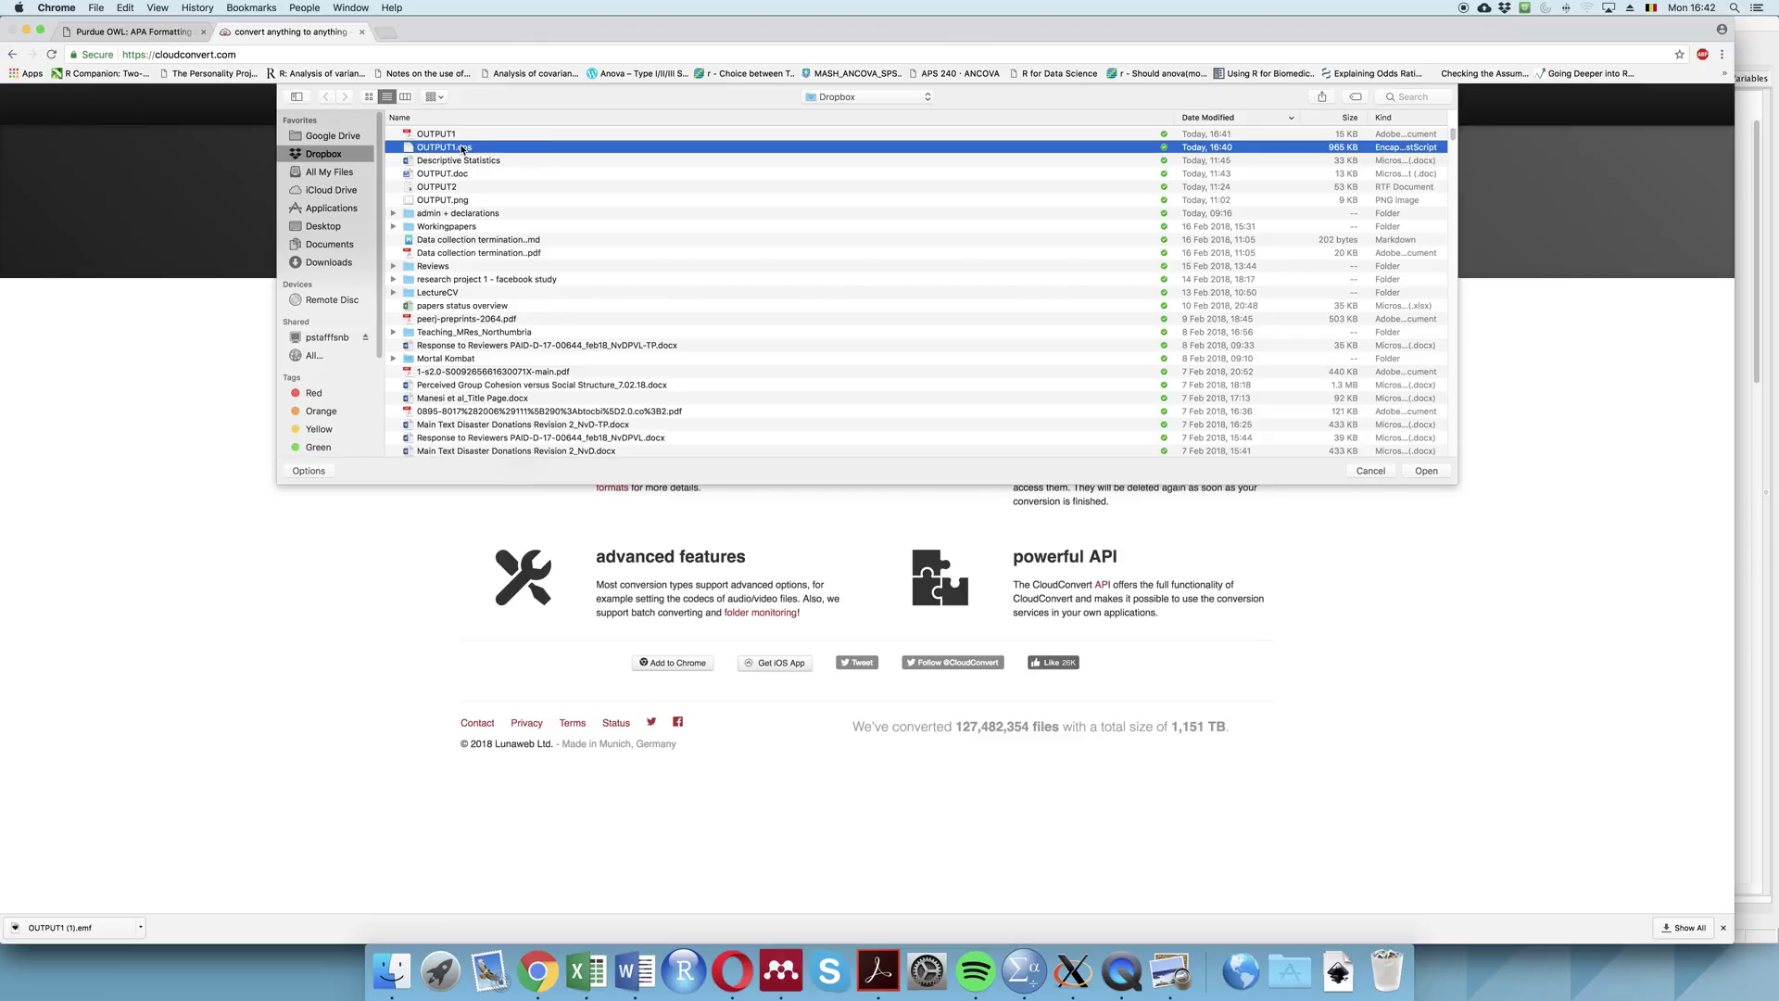
{"action": "left_click", "coordinate": [1428, 471]}
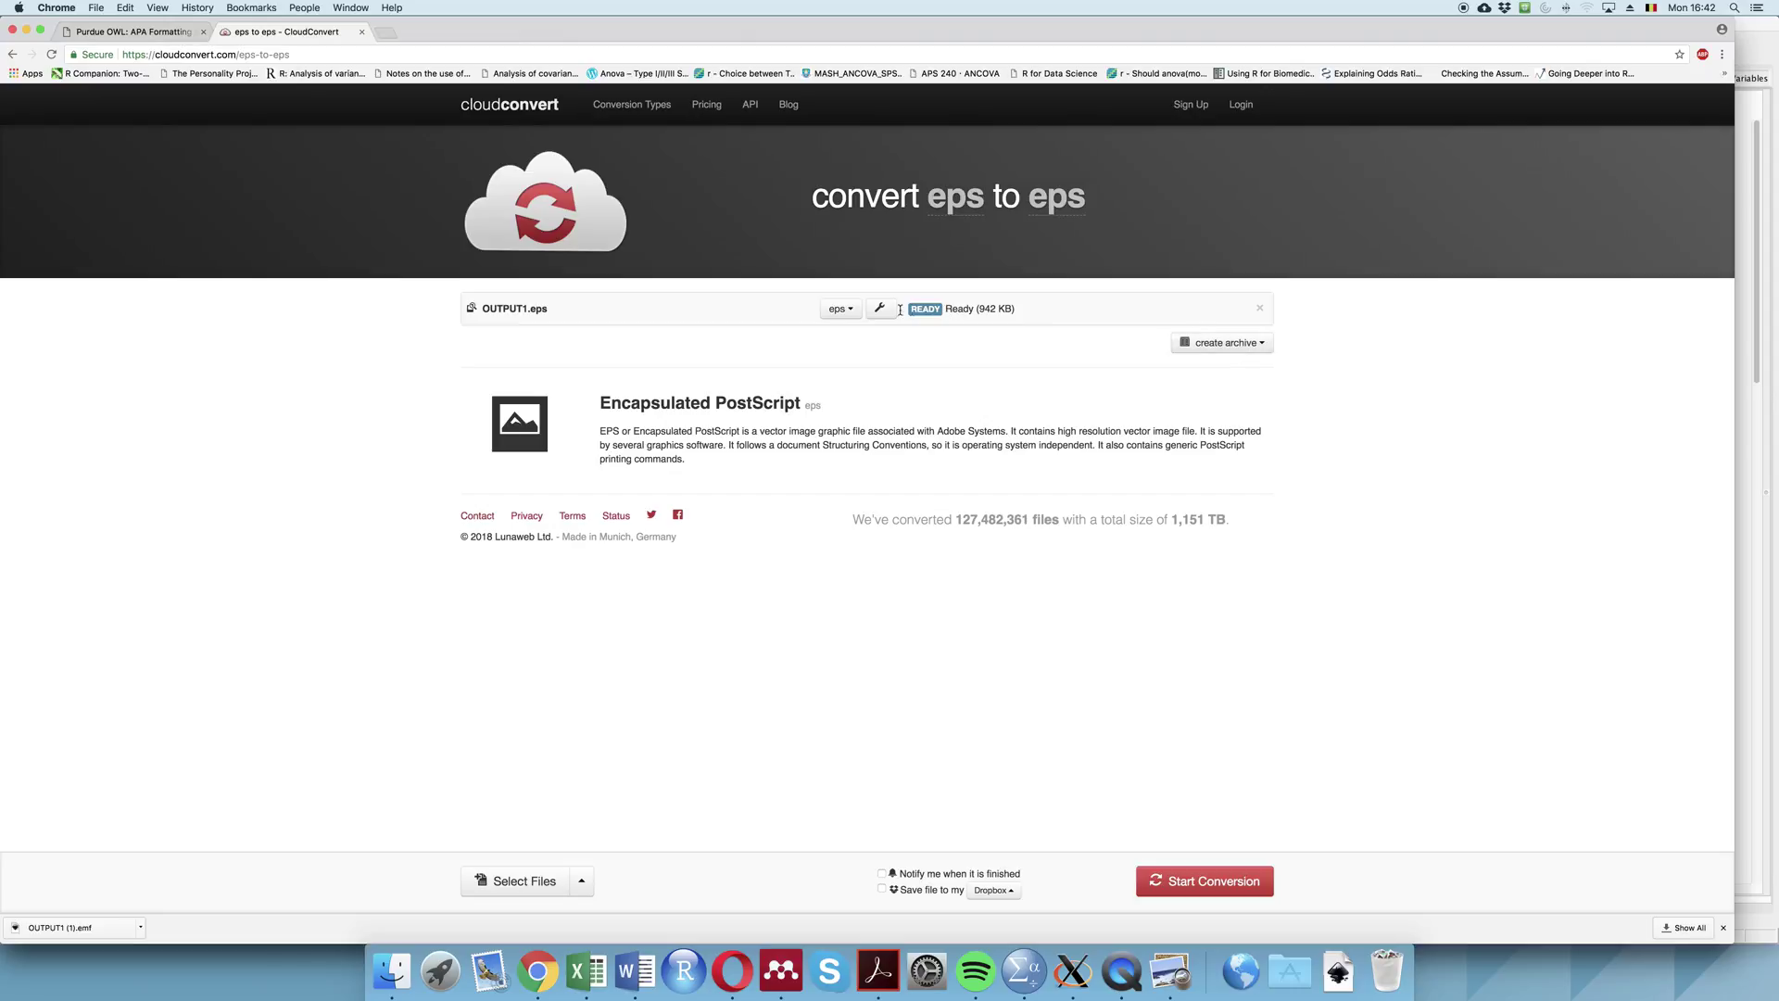
- Choose emf from the vector output formats
{"action": "left_click", "coordinate": [842, 309]}
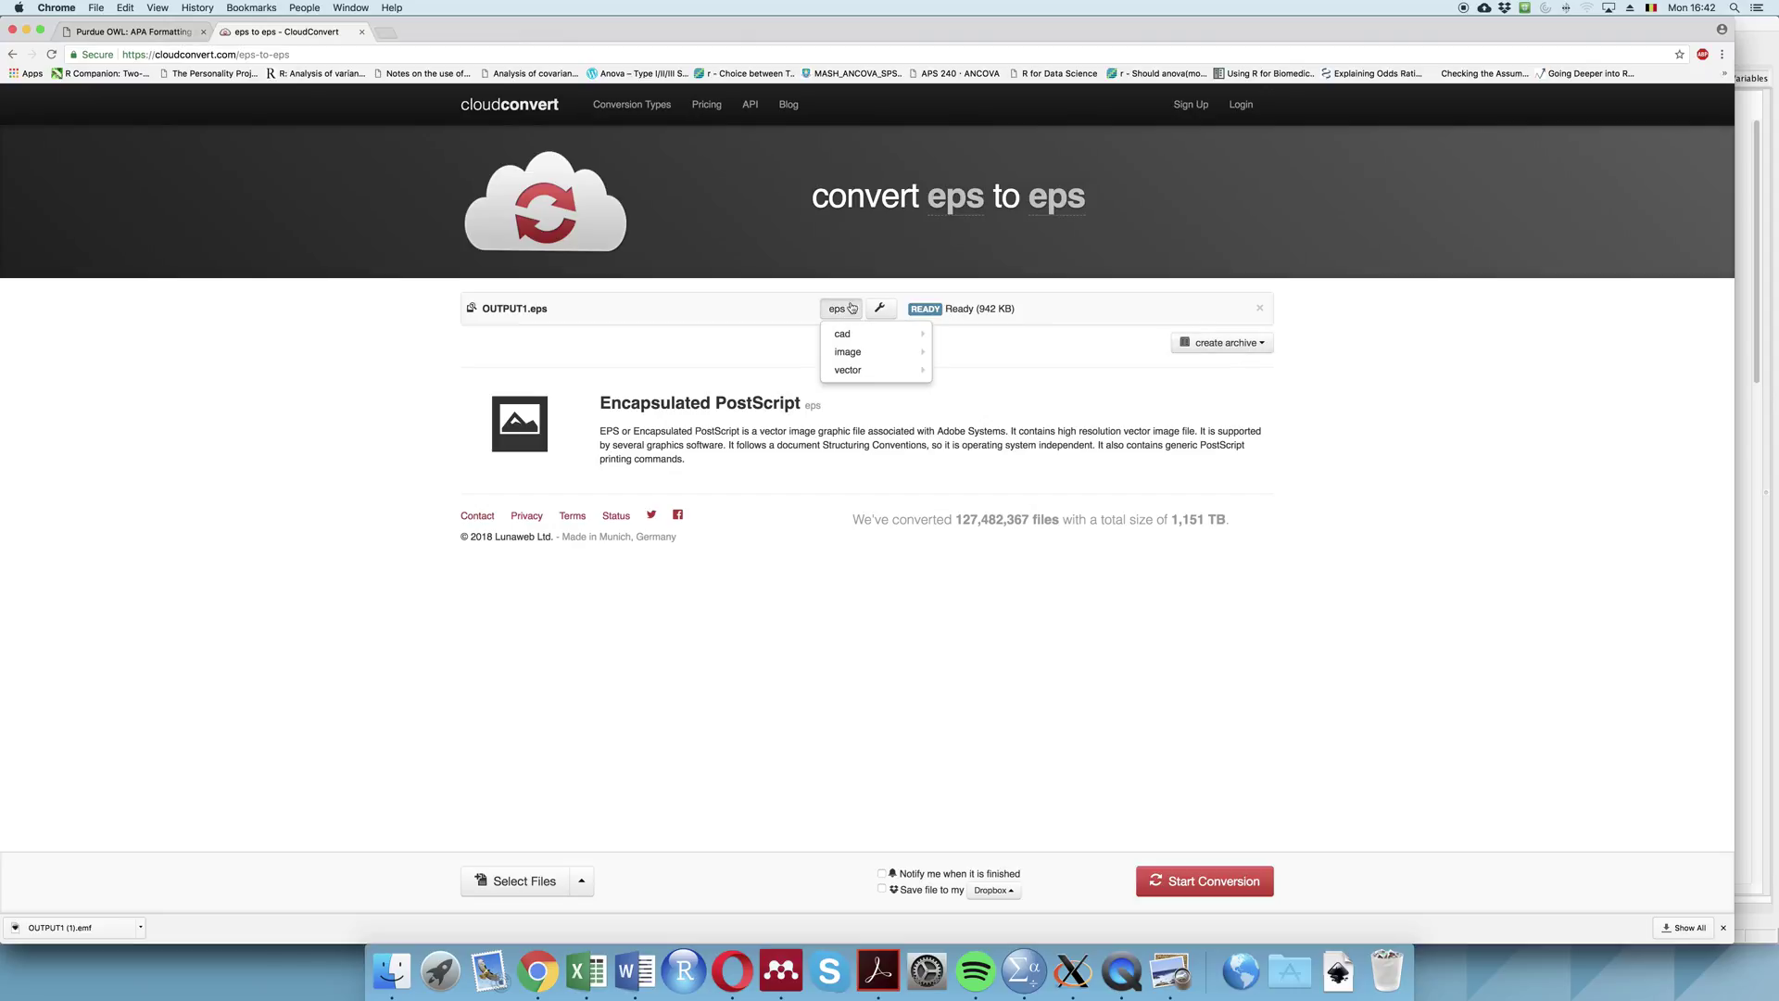
{"action": "left_click", "coordinate": [1068, 194]}
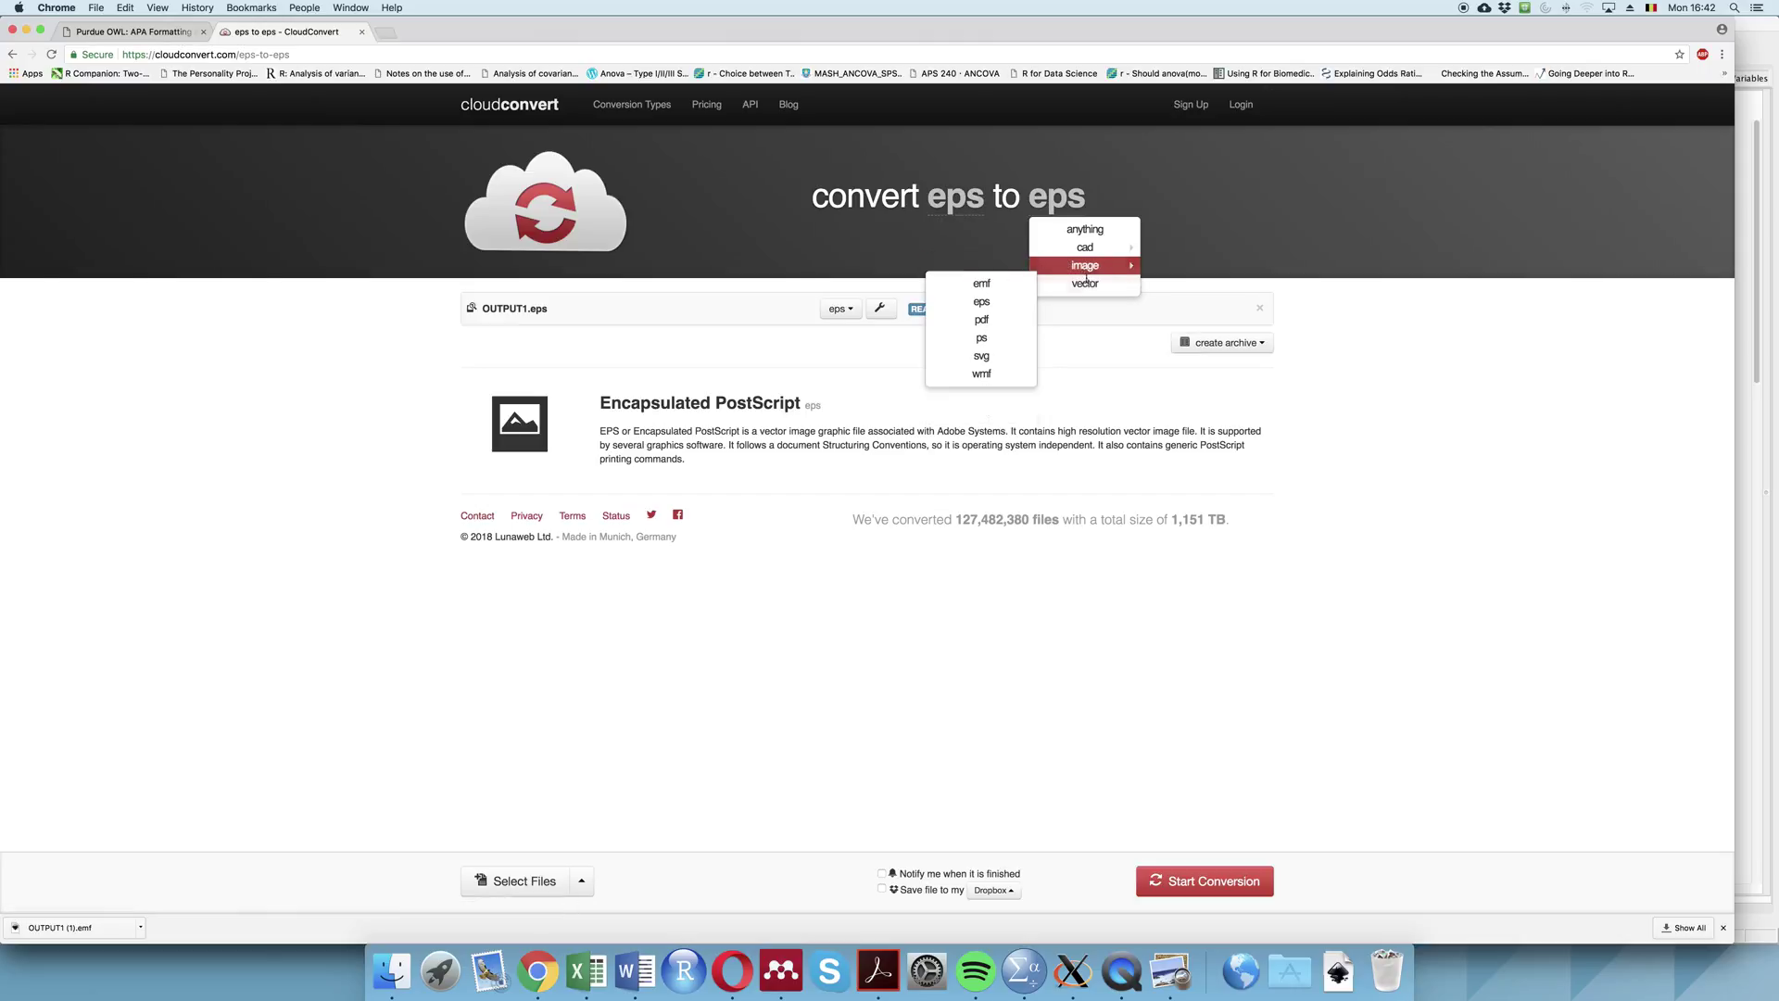
{"action": "mouse_move", "coordinate": [847, 370]}
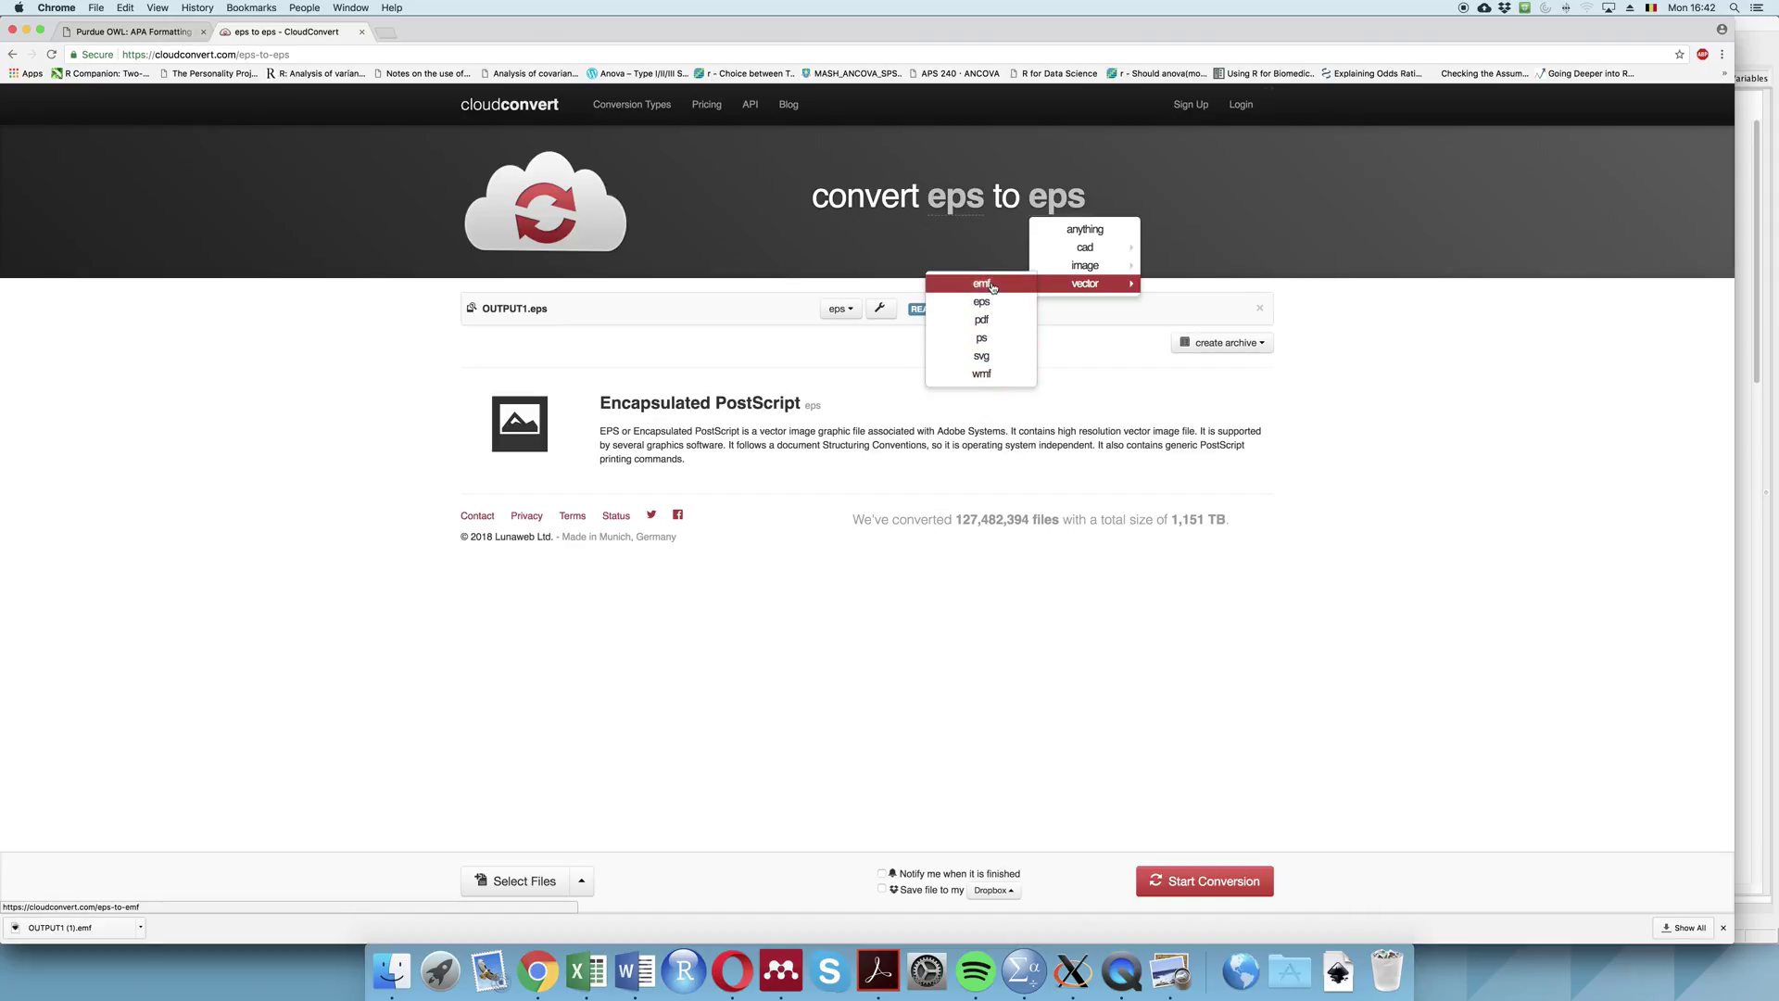
{"action": "left_click", "coordinate": [991, 284]}
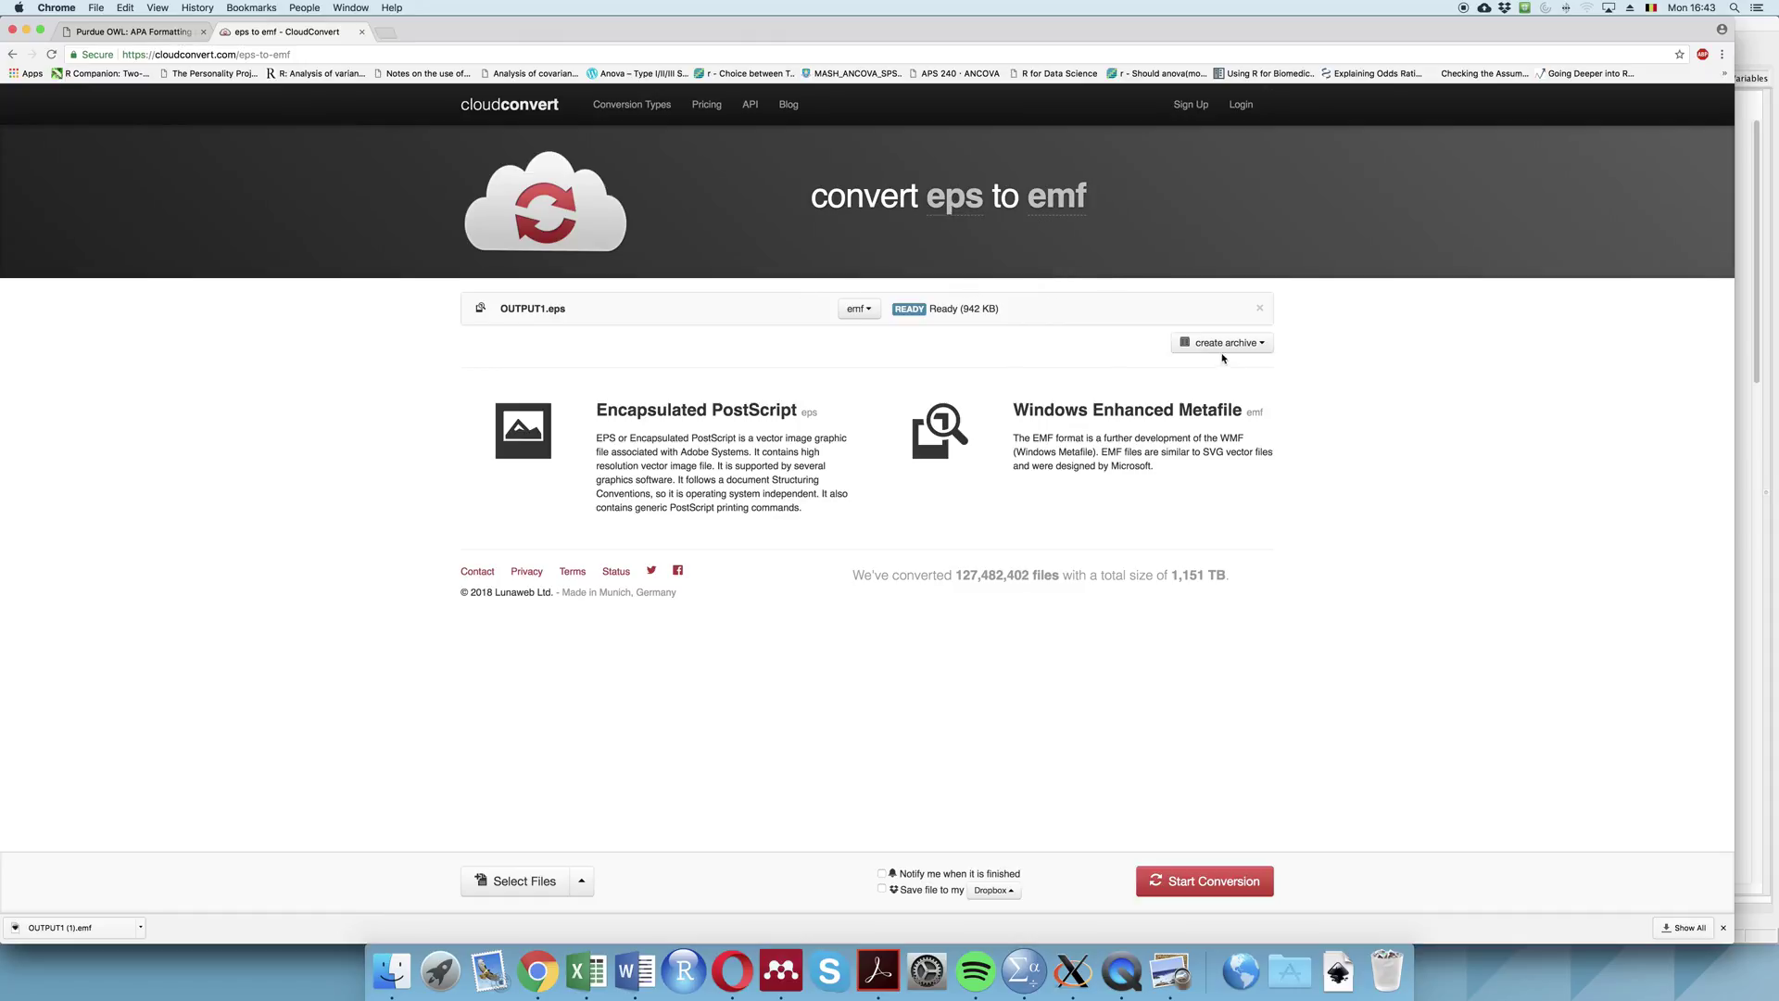
- Check the archive options and format list, then start converting OUTPUT1.eps to emf
{"action": "left_click", "coordinate": [1266, 346]}
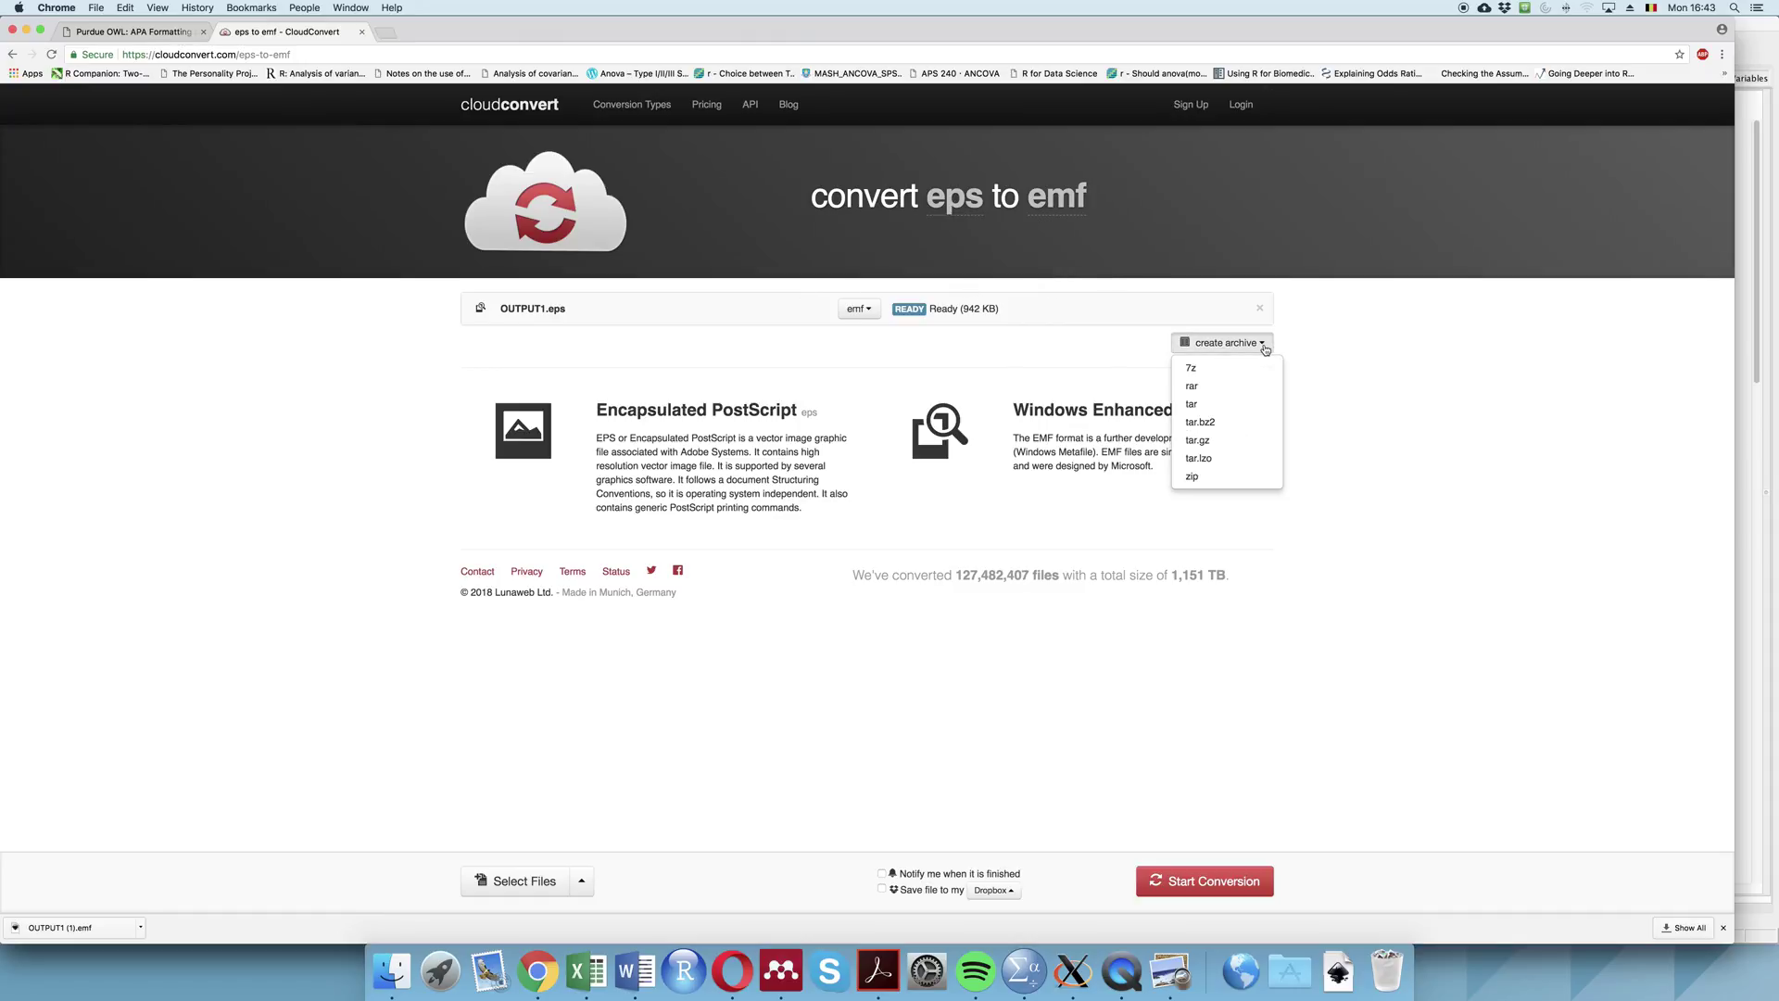
{"action": "left_click", "coordinate": [1265, 345]}
{"action": "left_click", "coordinate": [1244, 344]}
{"action": "left_click", "coordinate": [1210, 341]}
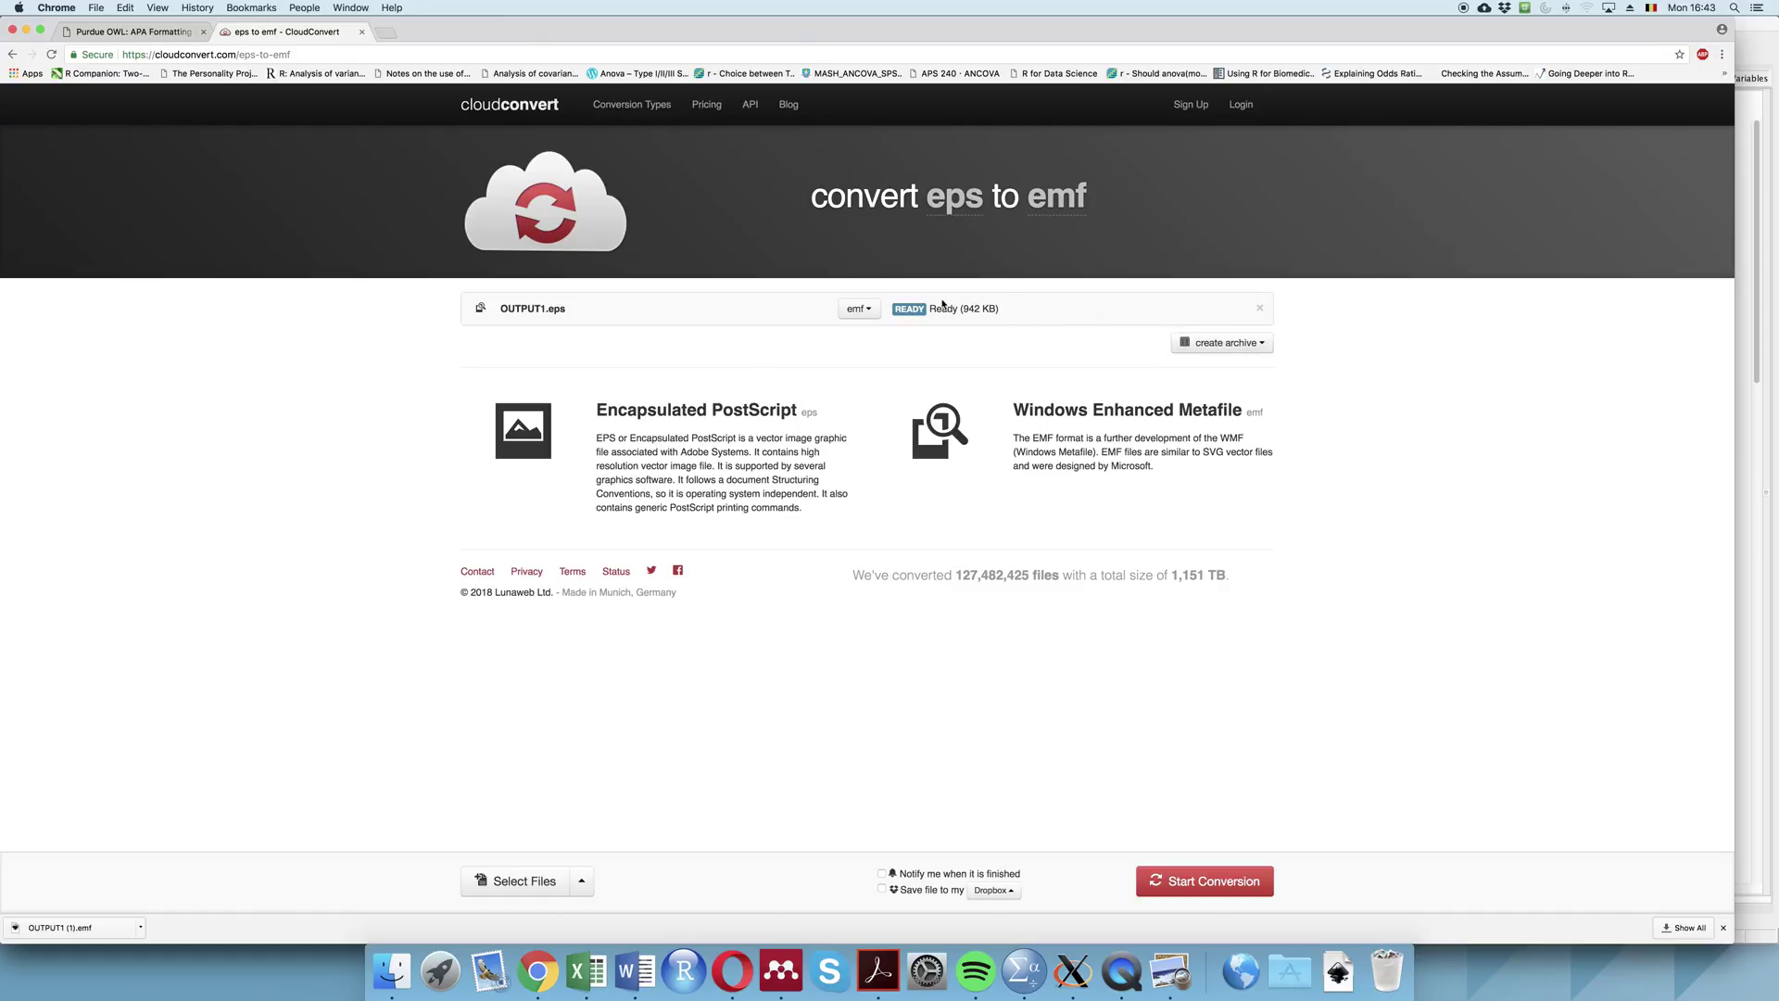
{"action": "left_click", "coordinate": [867, 308]}
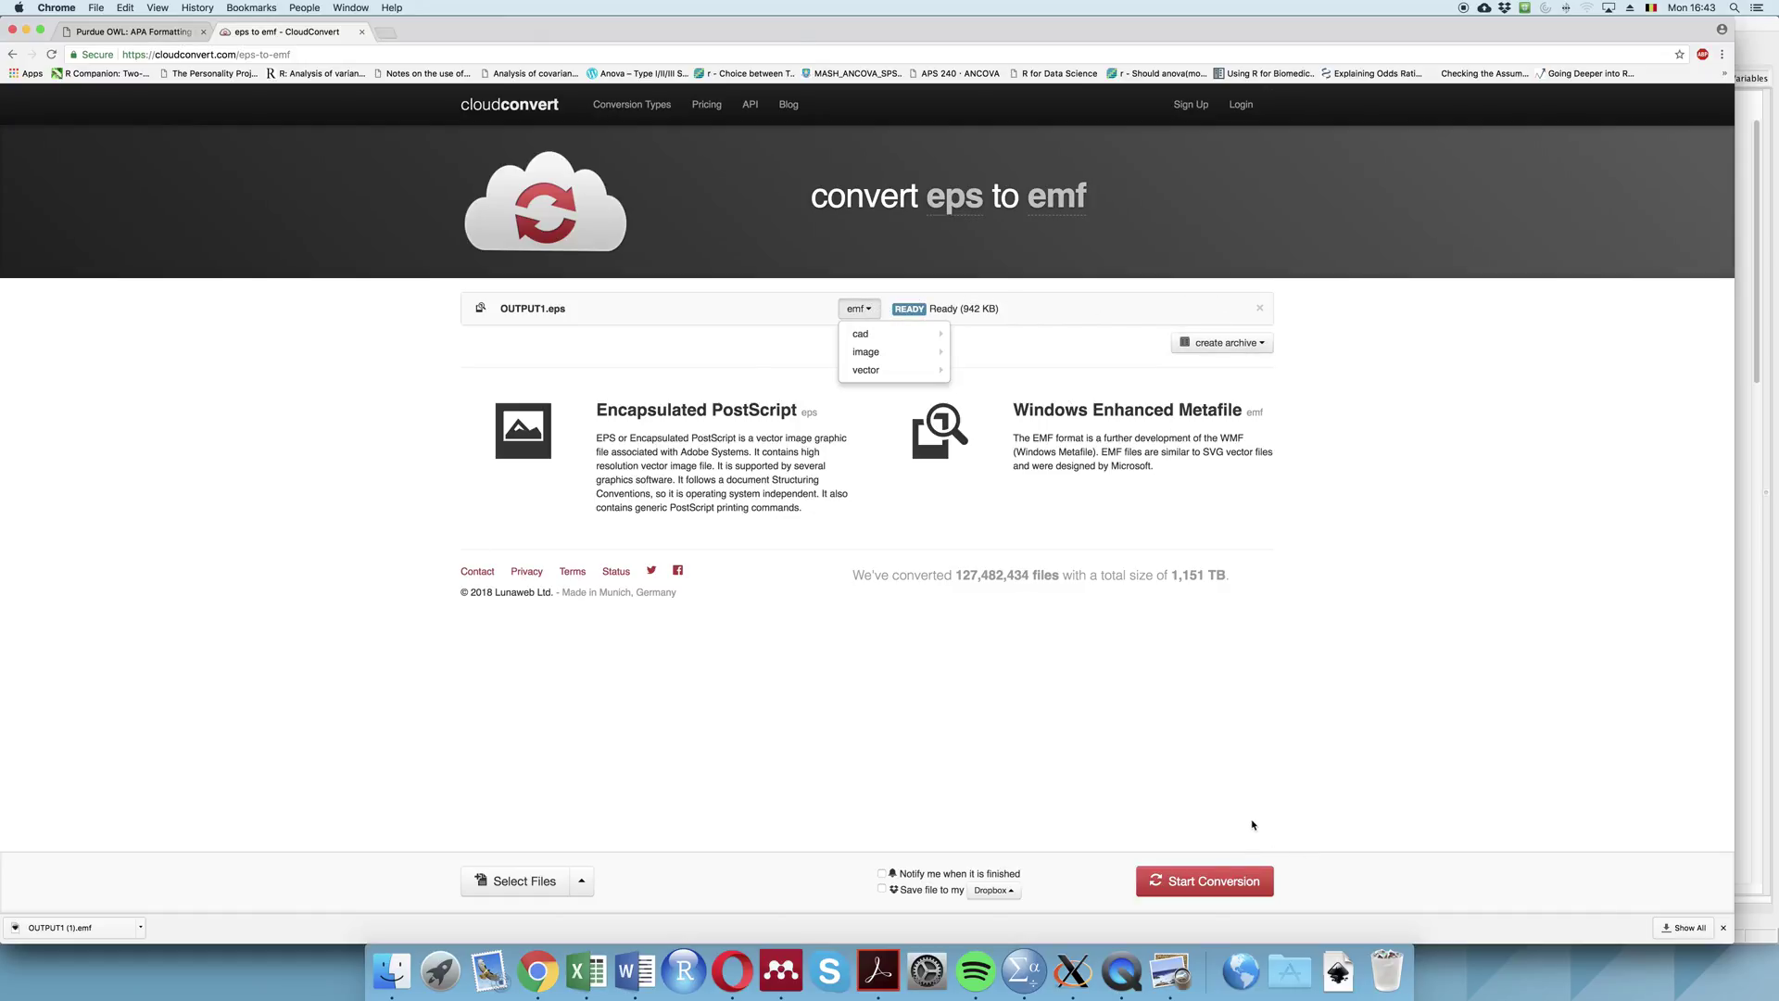
{"action": "left_click", "coordinate": [1229, 881]}
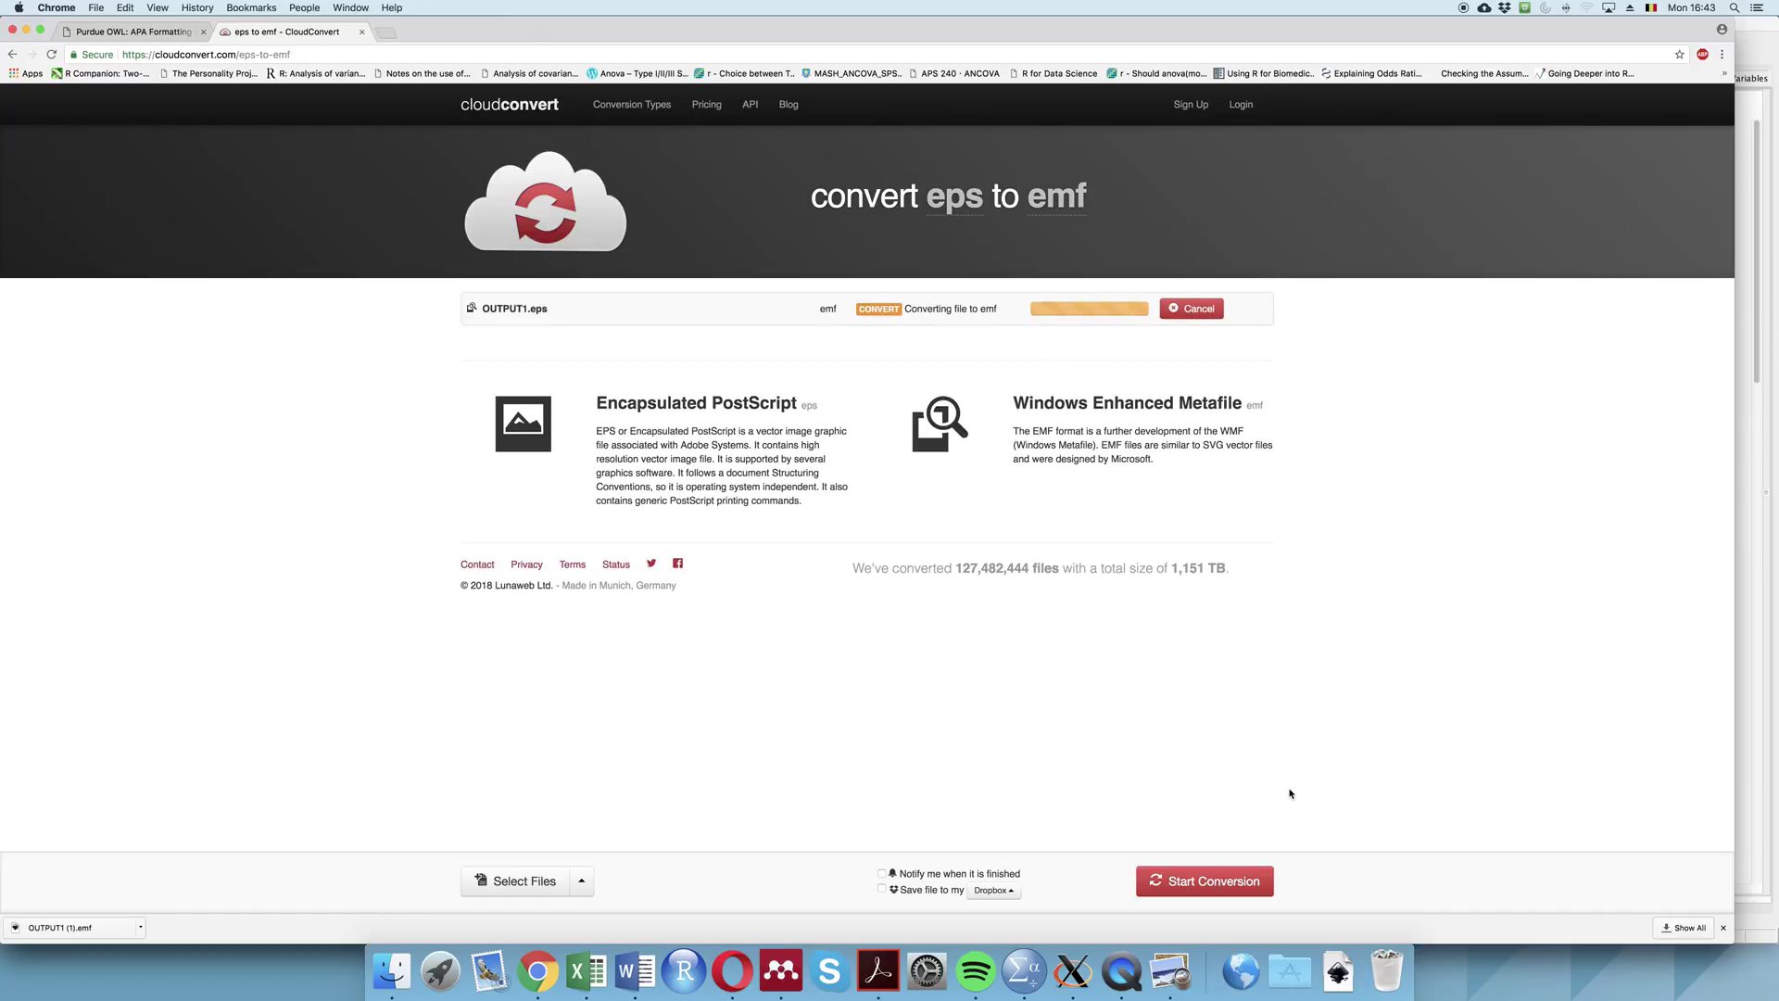